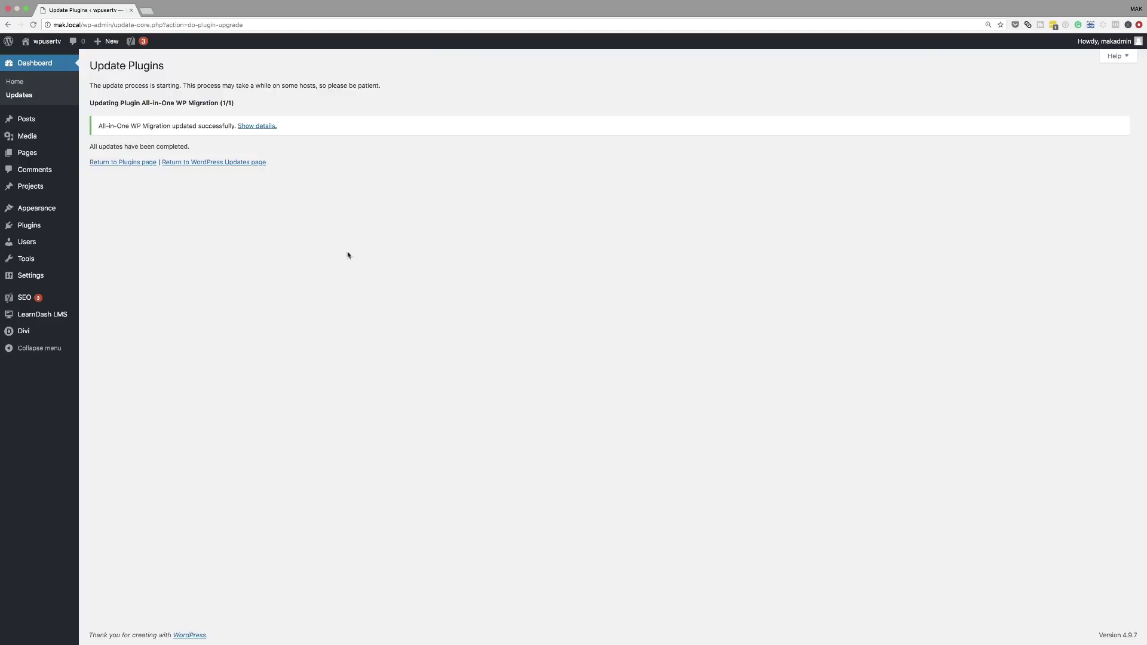
Create a new page titled "symbols" and start editing it with the Divi visual builder.
{"action": "mouse_move", "coordinate": [27, 153]}
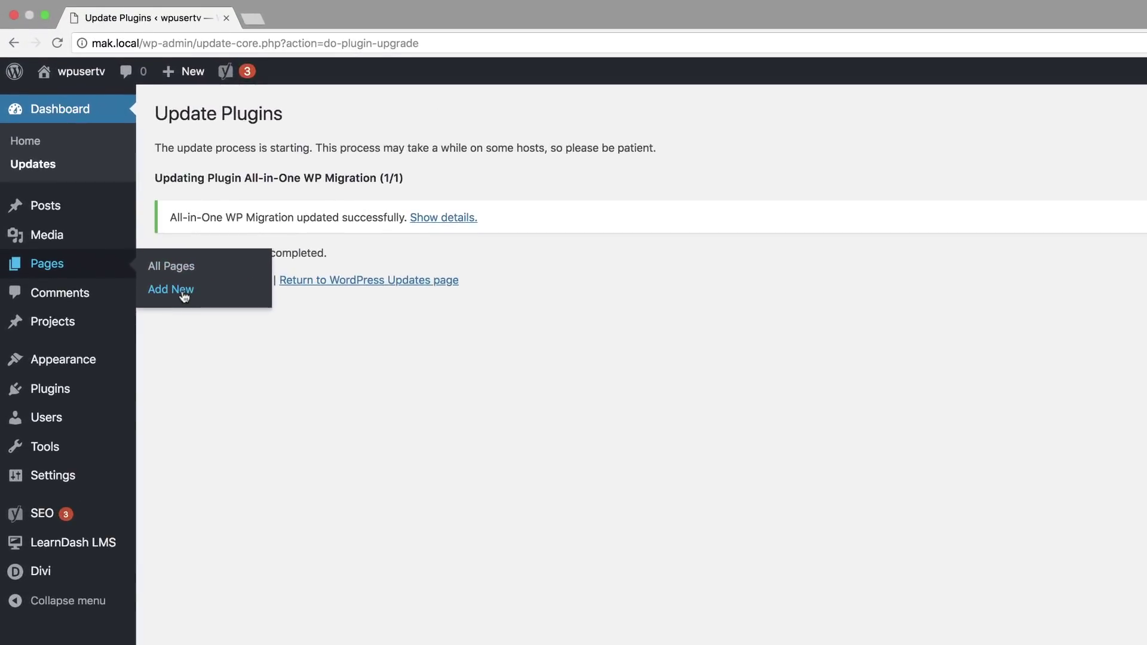
{"action": "left_click", "coordinate": [184, 297]}
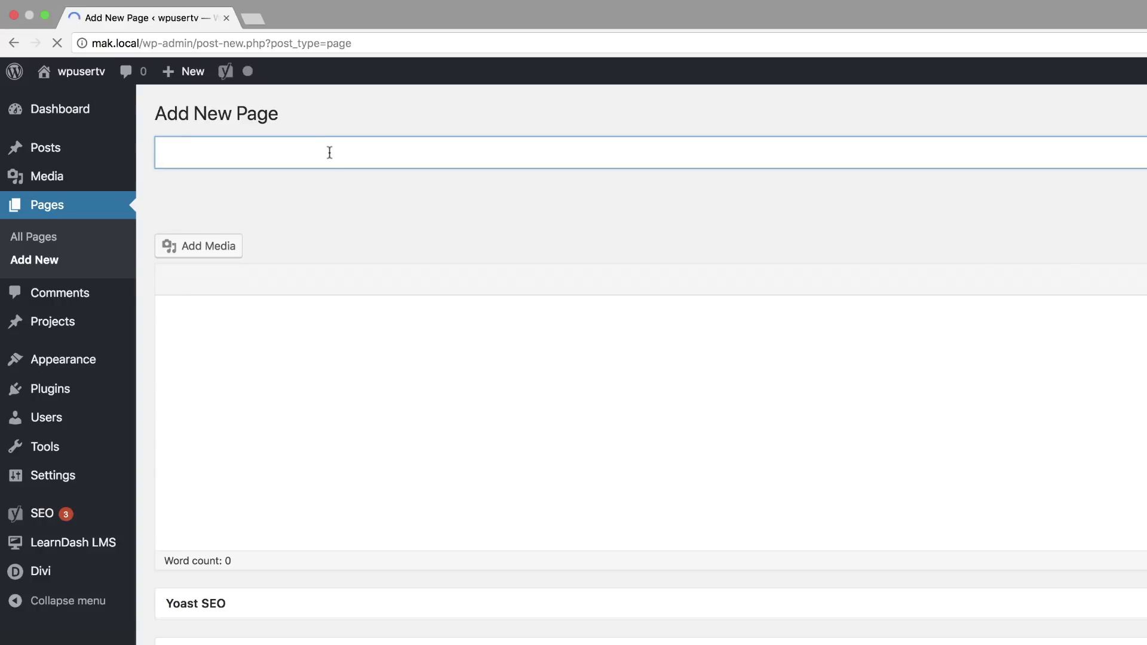
{"action": "type", "text": "symbols"}
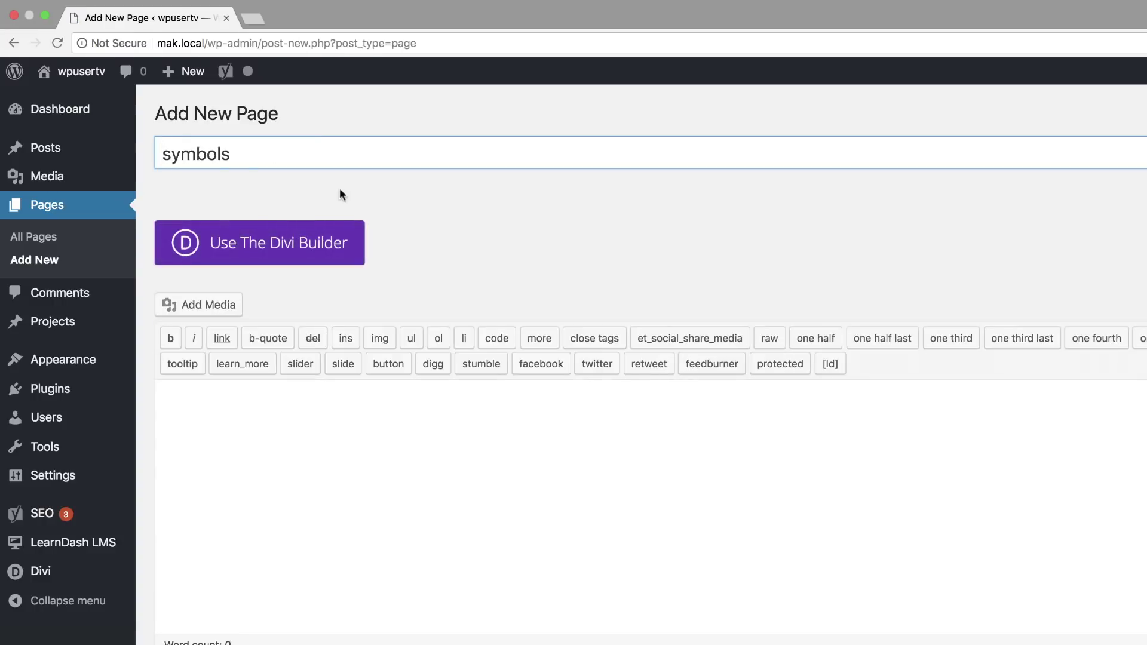
{"action": "left_click", "coordinate": [297, 250]}
{"action": "left_click", "coordinate": [476, 245]}
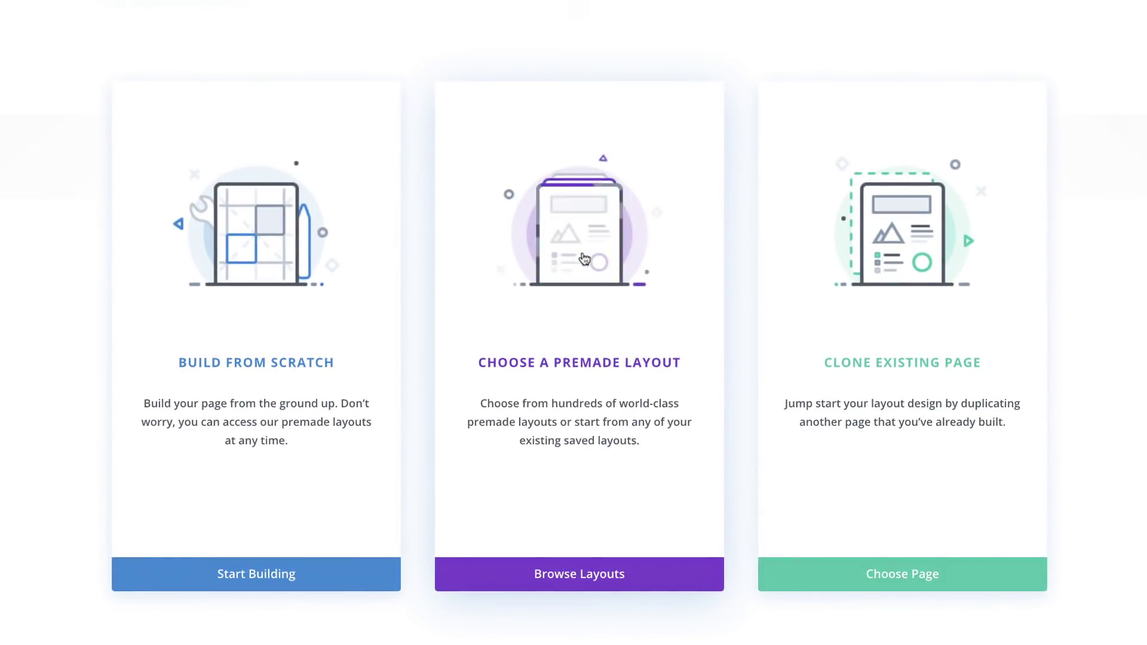
Load the premade Life Coach Landing Page layout from the Life Coach layout pack onto the page.
{"action": "left_click", "coordinate": [584, 258]}
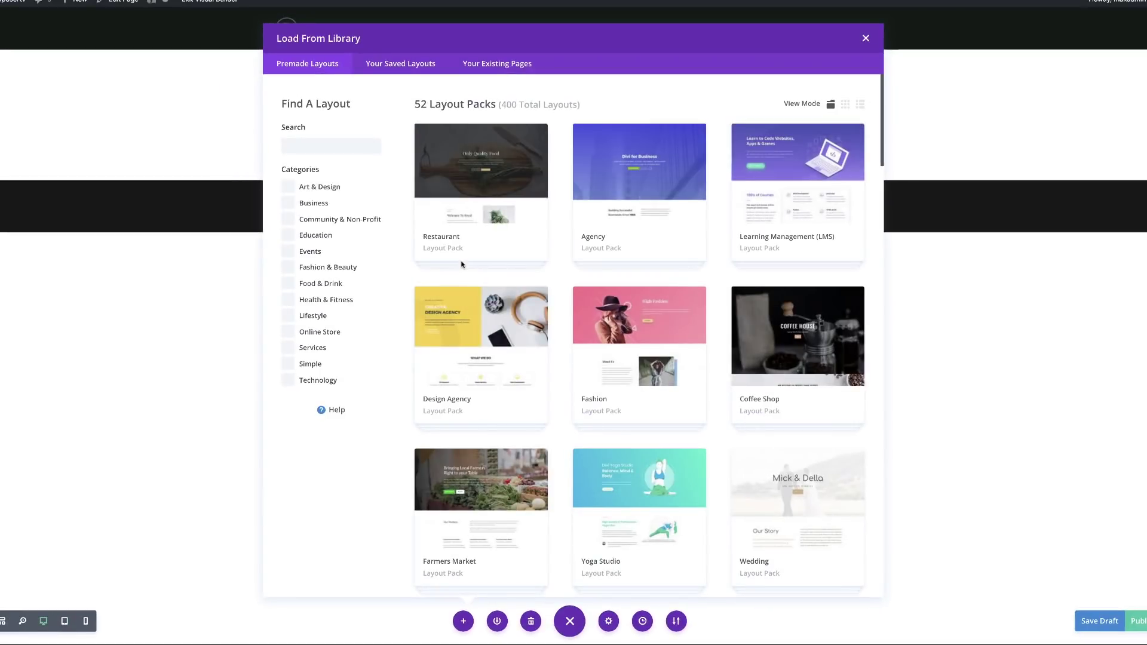
{"action": "scroll", "coordinate": [511, 201], "scroll_direction": "down", "scroll_amount": 20}
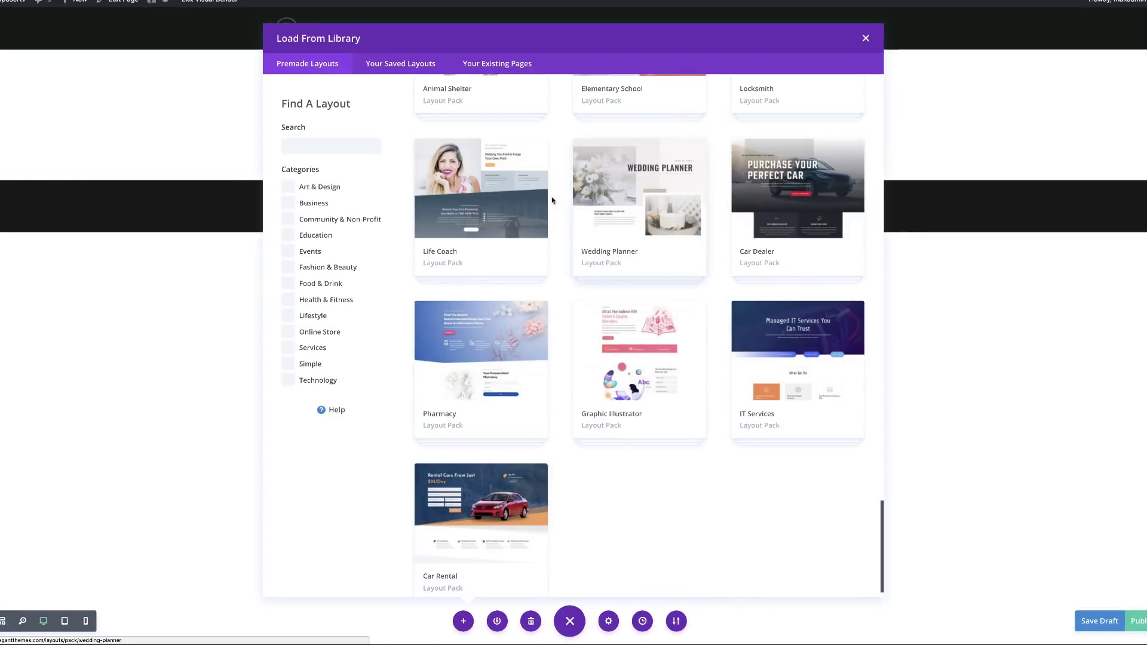
{"action": "left_click", "coordinate": [511, 201]}
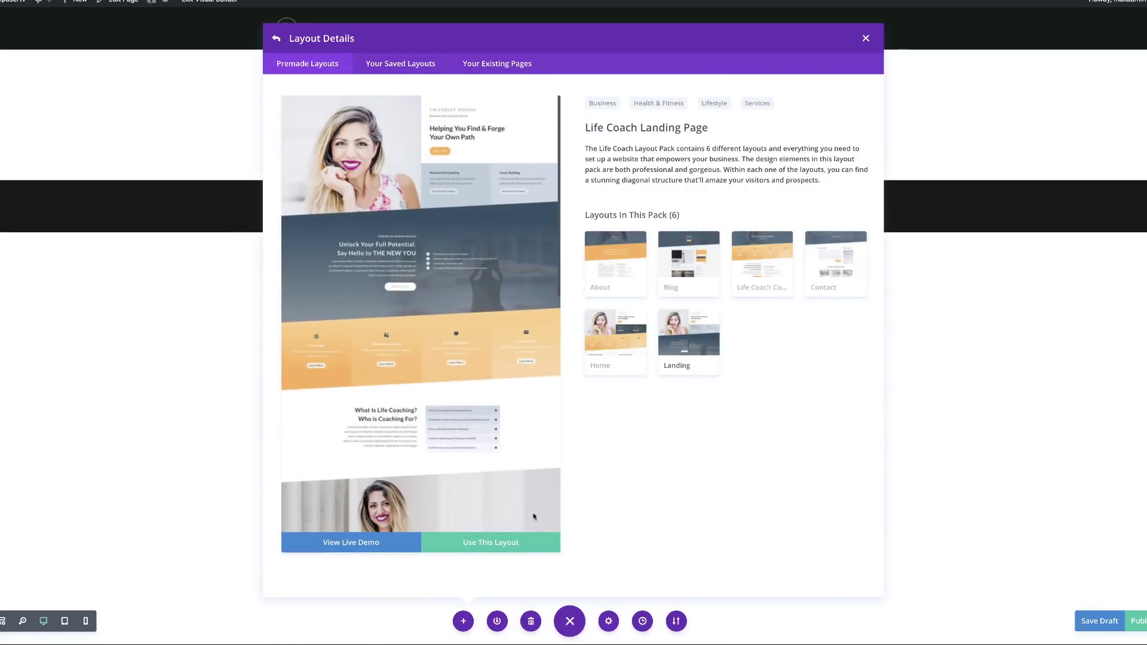
{"action": "left_click", "coordinate": [495, 545]}
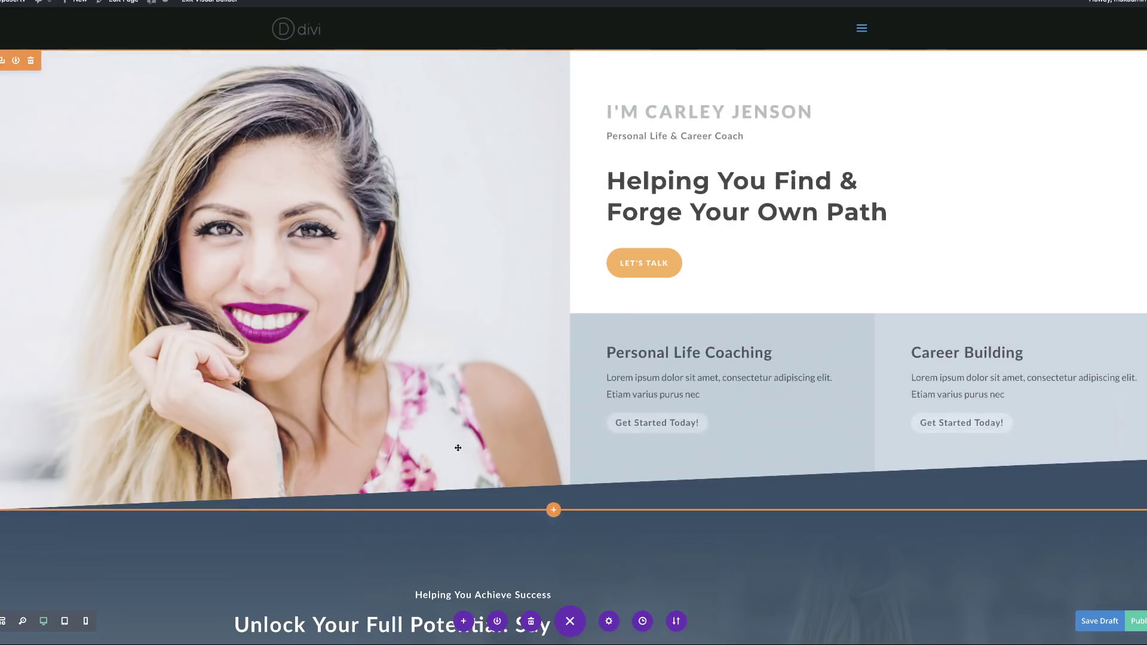
Insert a single-column row directly below the Testimonials heading, without choosing a module for it yet.
{"action": "scroll", "coordinate": [462, 455], "scroll_direction": "down", "scroll_amount": 15}
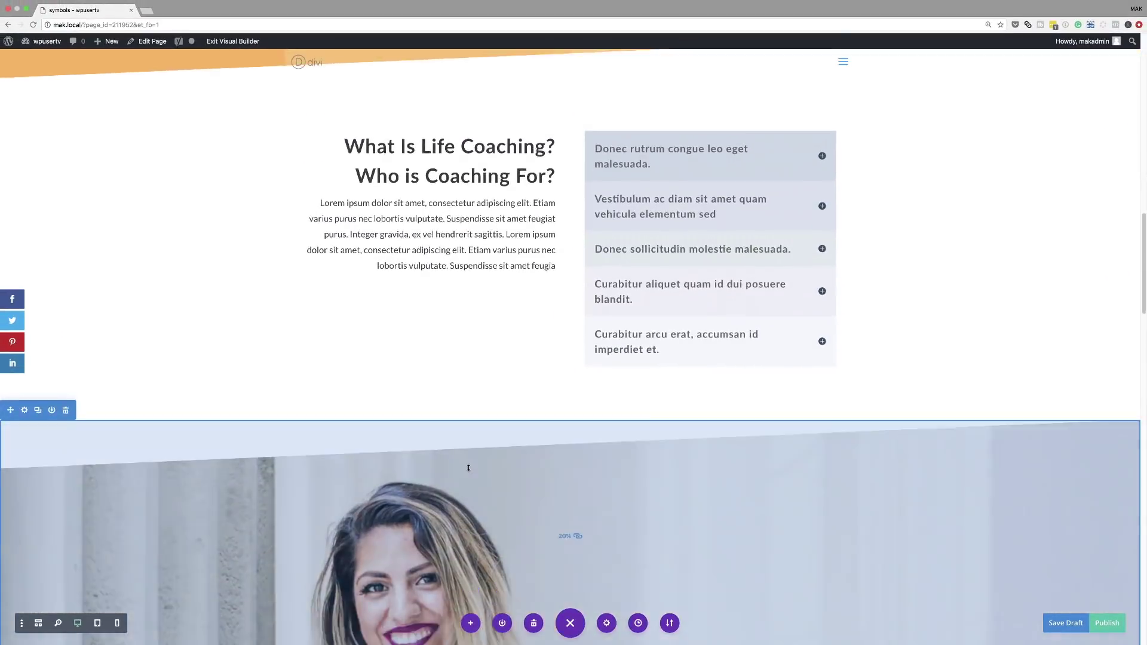
{"action": "scroll", "coordinate": [468, 468], "scroll_direction": "down", "scroll_amount": 20}
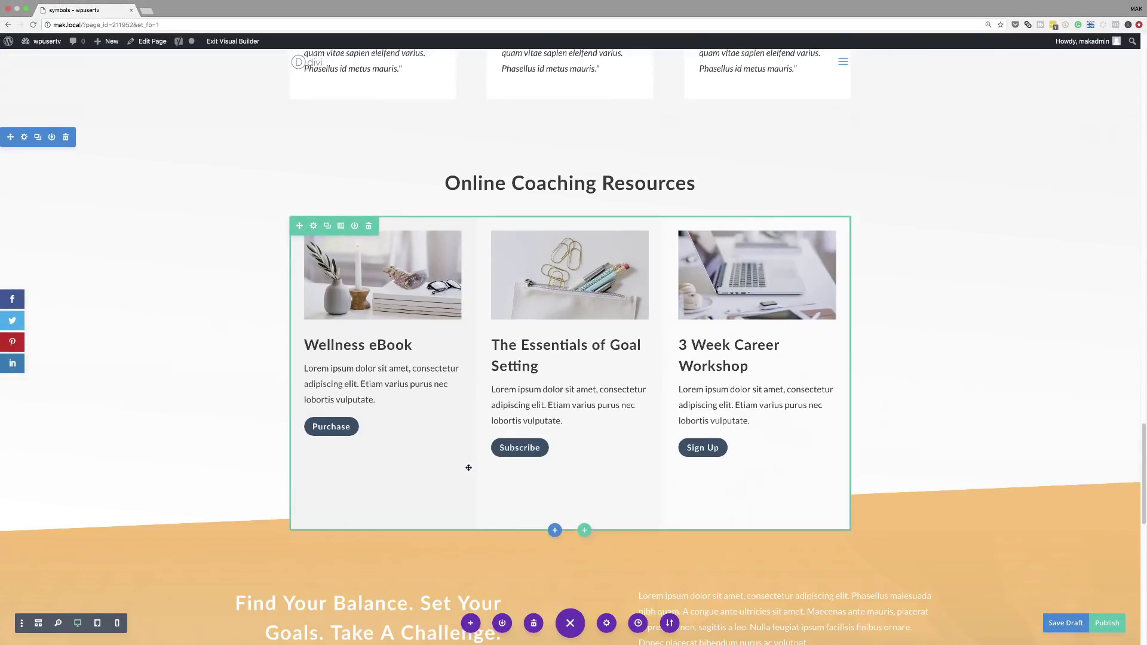
{"action": "scroll", "coordinate": [468, 468], "scroll_direction": "down", "scroll_amount": 8}
{"action": "scroll", "coordinate": [468, 468], "scroll_direction": "up", "scroll_amount": 4}
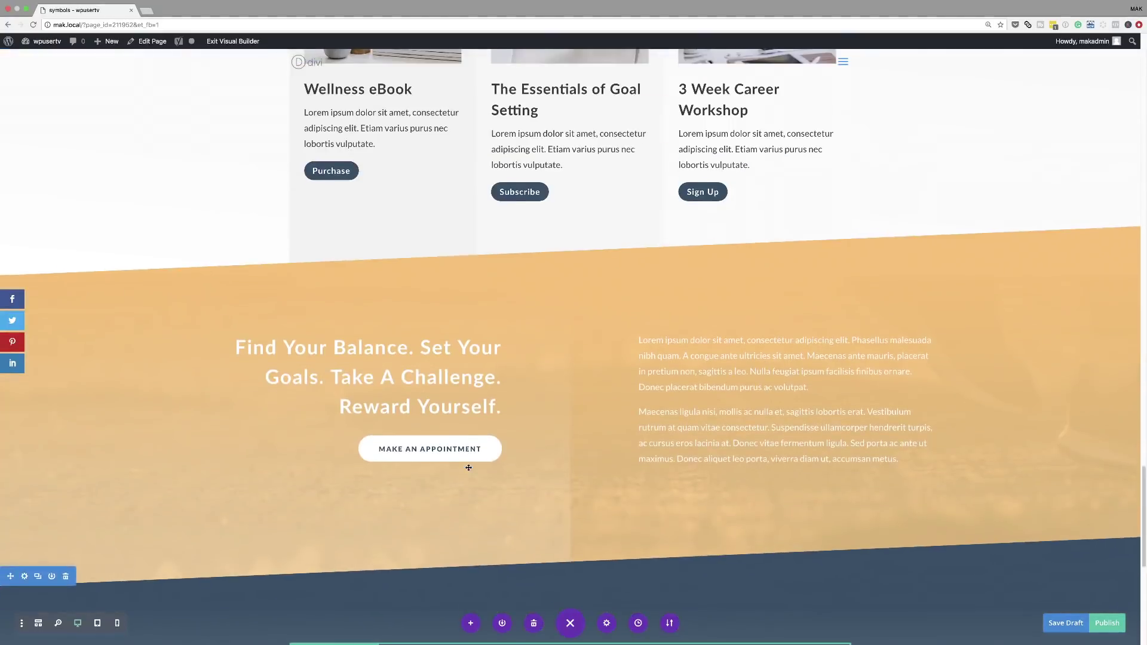
{"action": "scroll", "coordinate": [469, 468], "scroll_direction": "up", "scroll_amount": 10}
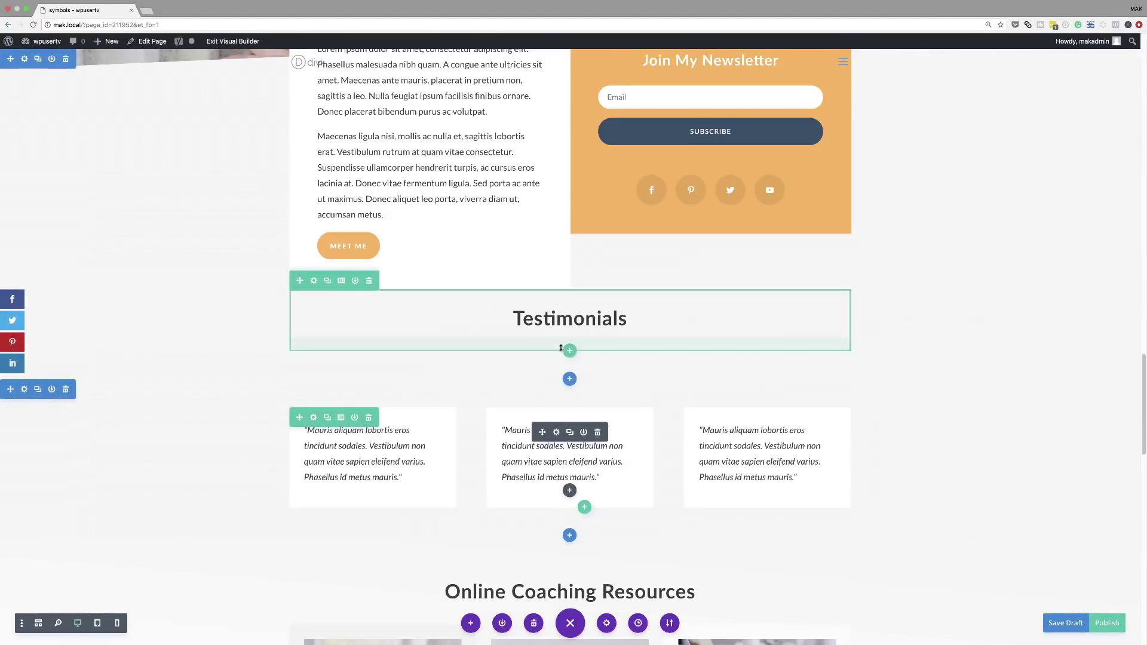
{"action": "left_click", "coordinate": [569, 350]}
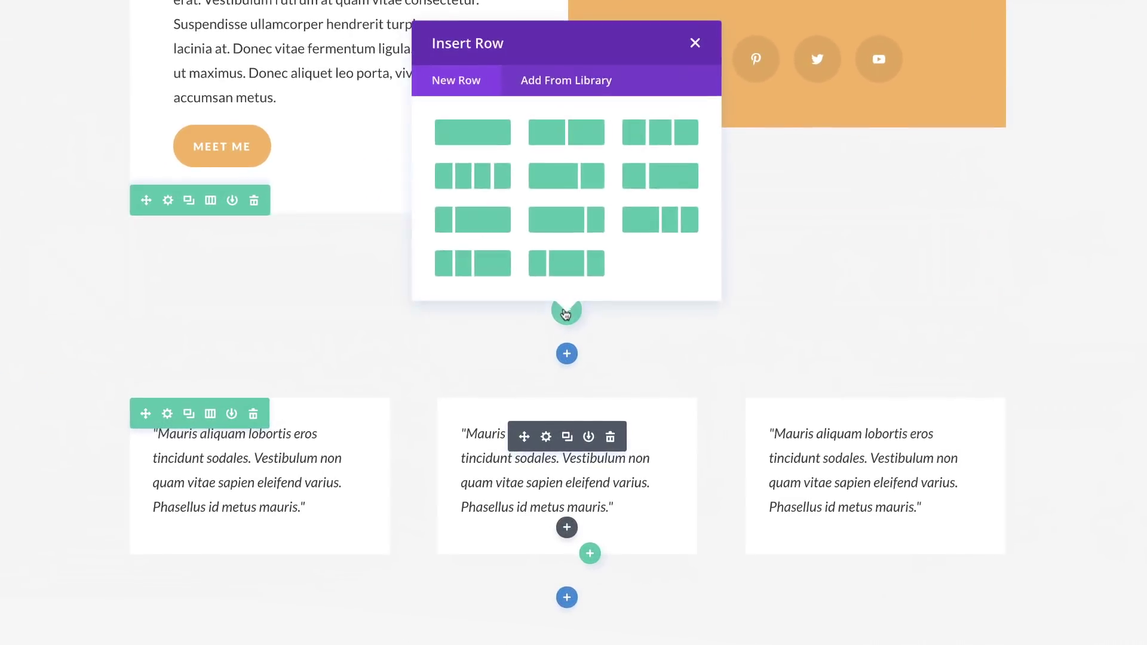
{"action": "left_click", "coordinate": [493, 138]}
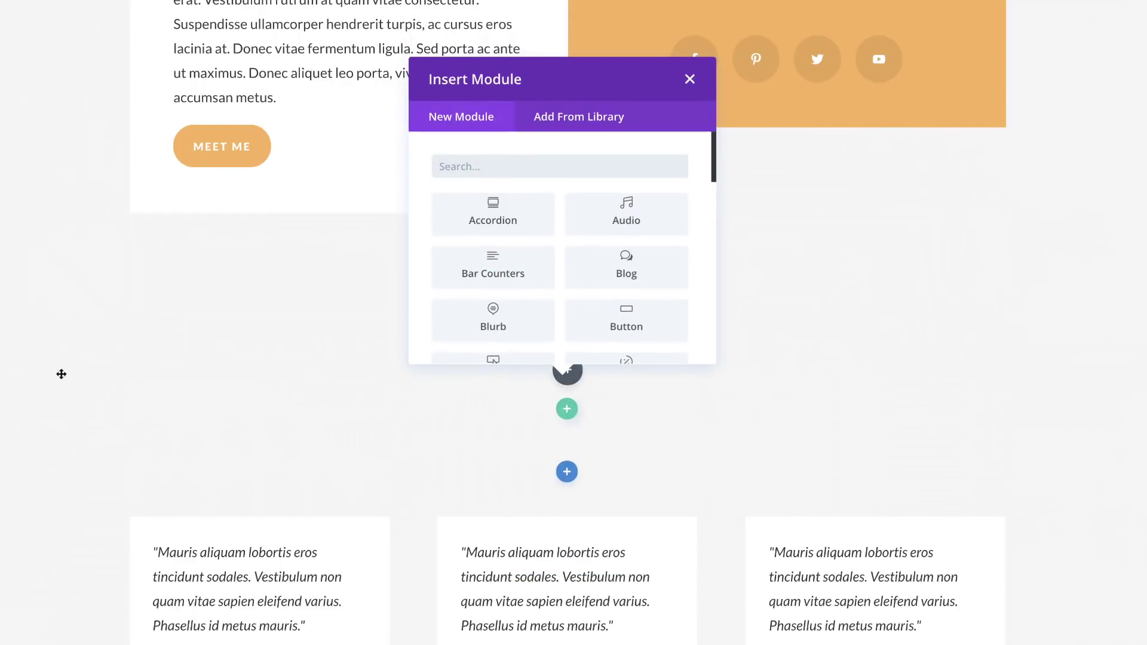
{"action": "left_click", "coordinate": [690, 80]}
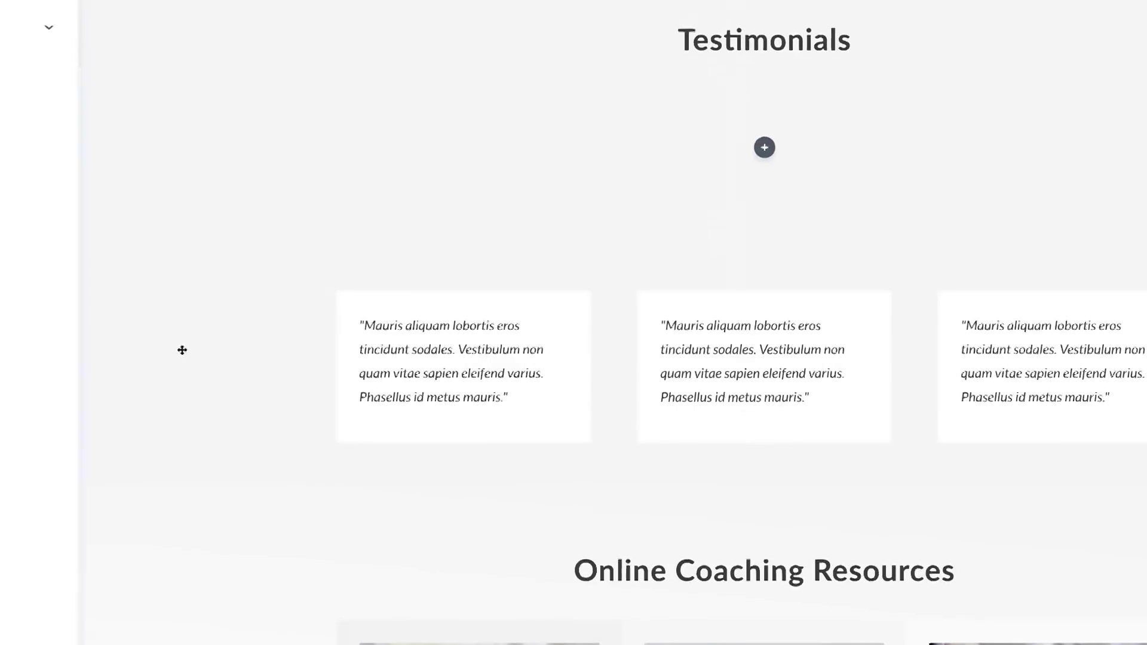
Make the new row fullwidth, enable its custom gutter width at the minimum value, and save the row settings.
{"action": "left_click", "coordinate": [88, 42]}
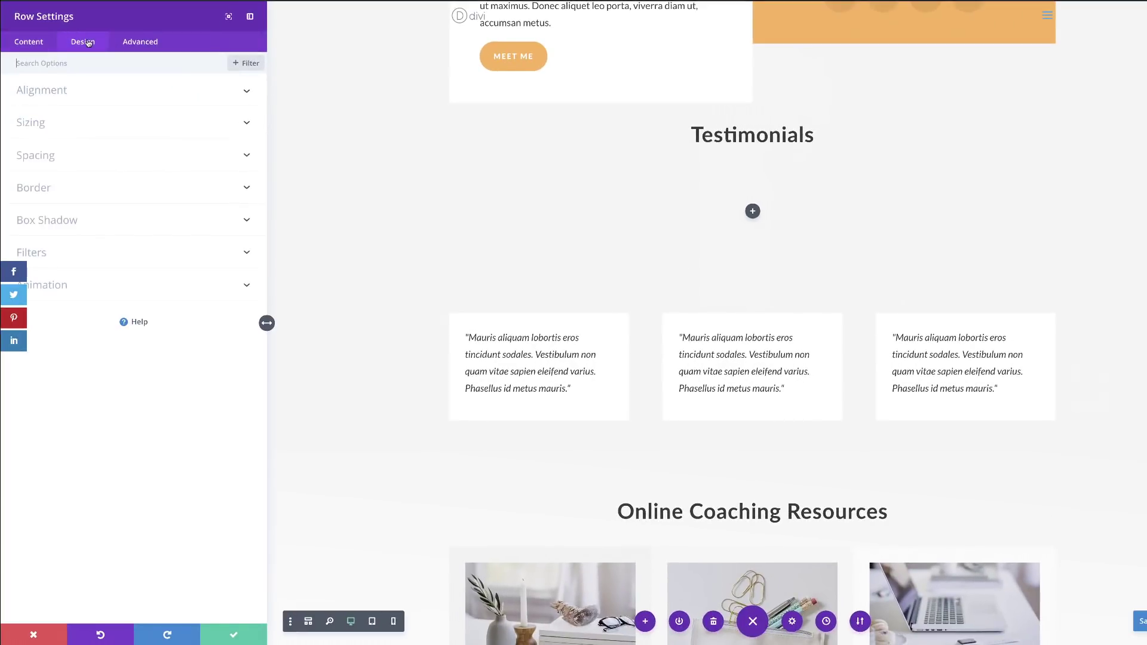
{"action": "left_click", "coordinate": [36, 124]}
{"action": "left_click", "coordinate": [46, 166]}
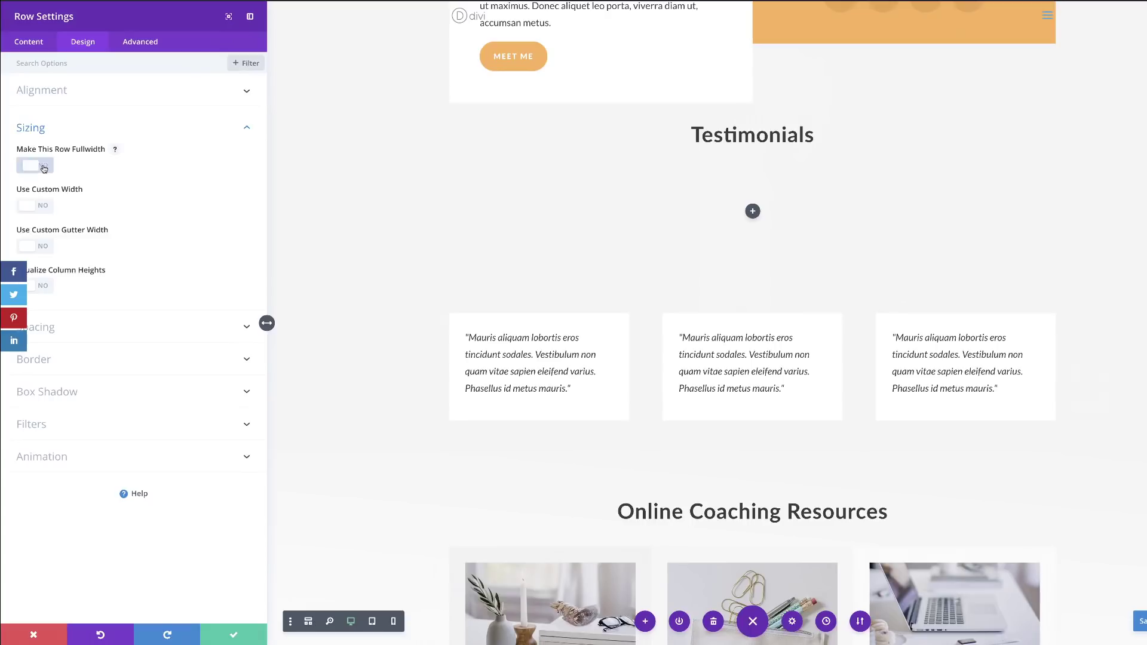
{"action": "left_click", "coordinate": [9, 373]}
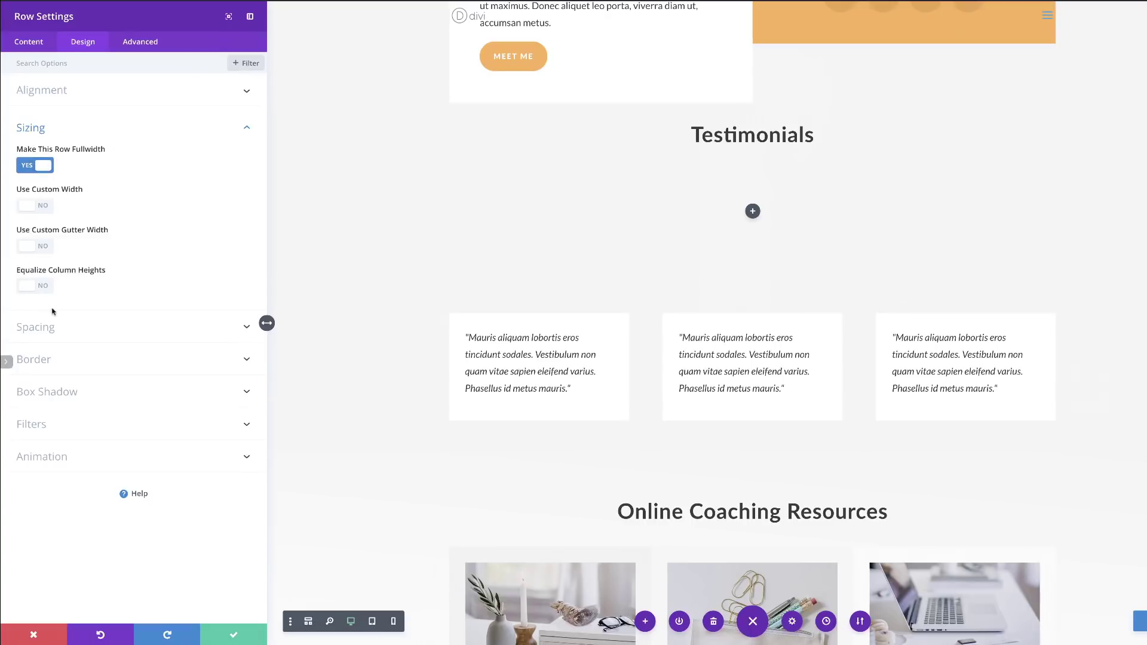
{"action": "left_click", "coordinate": [43, 248]}
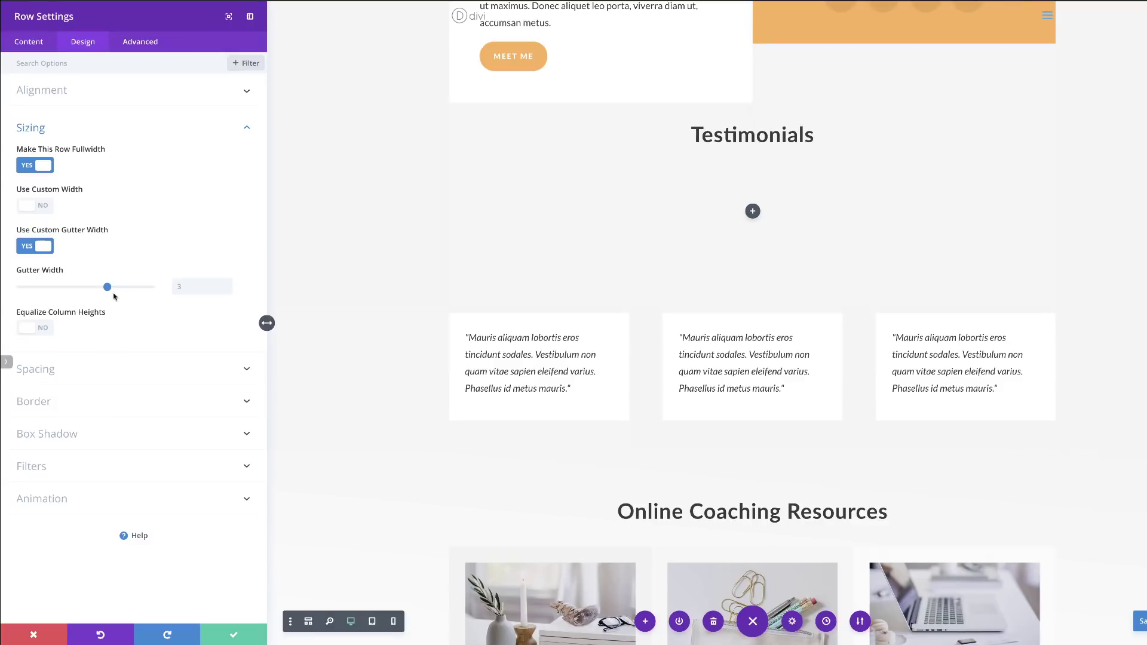
{"action": "left_click_drag", "start_coordinate": [107, 287], "coordinate": [20, 287]}
{"action": "left_click", "coordinate": [234, 636]}
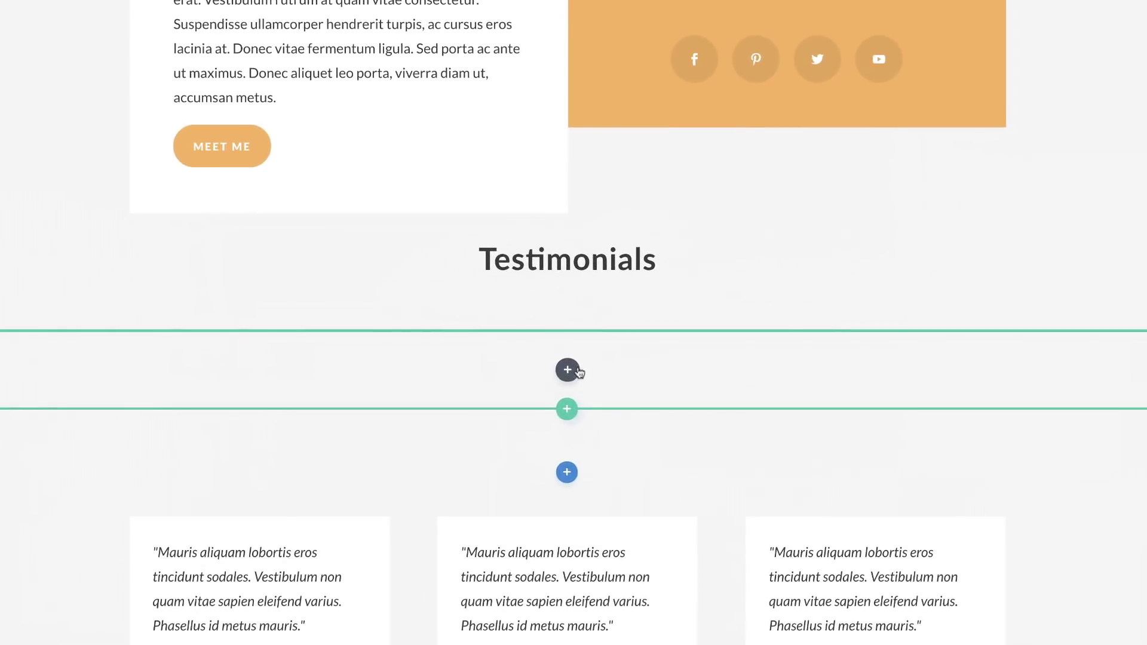
Add a Text module to the new row and delete its placeholder content.
{"action": "left_click", "coordinate": [569, 370]}
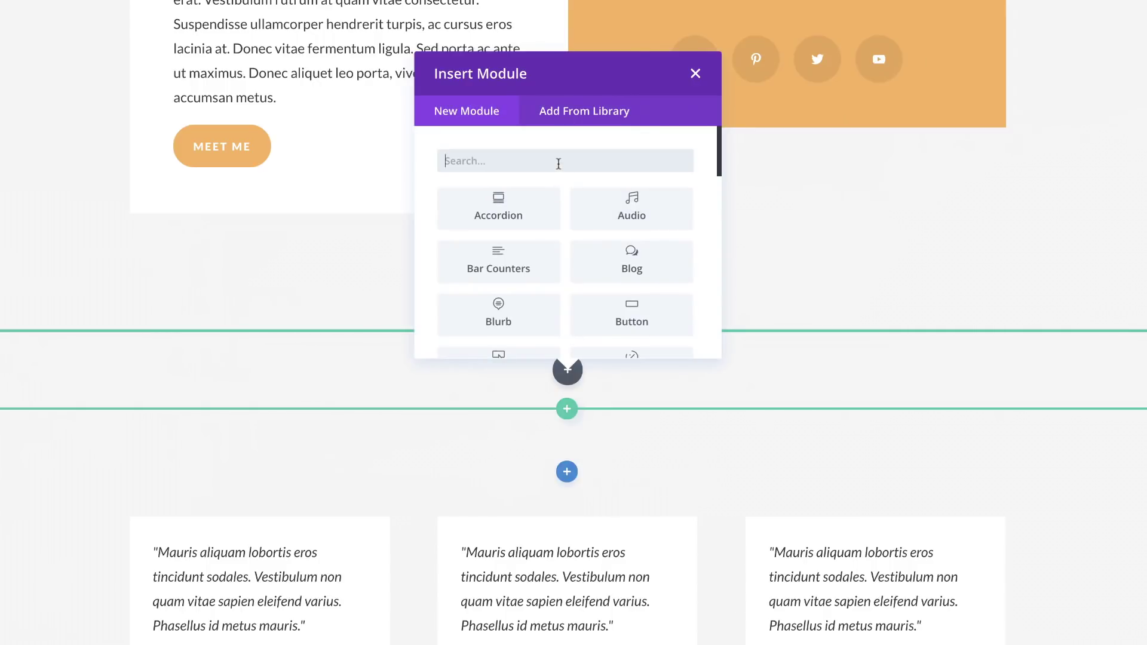
{"action": "type", "text": "text"}
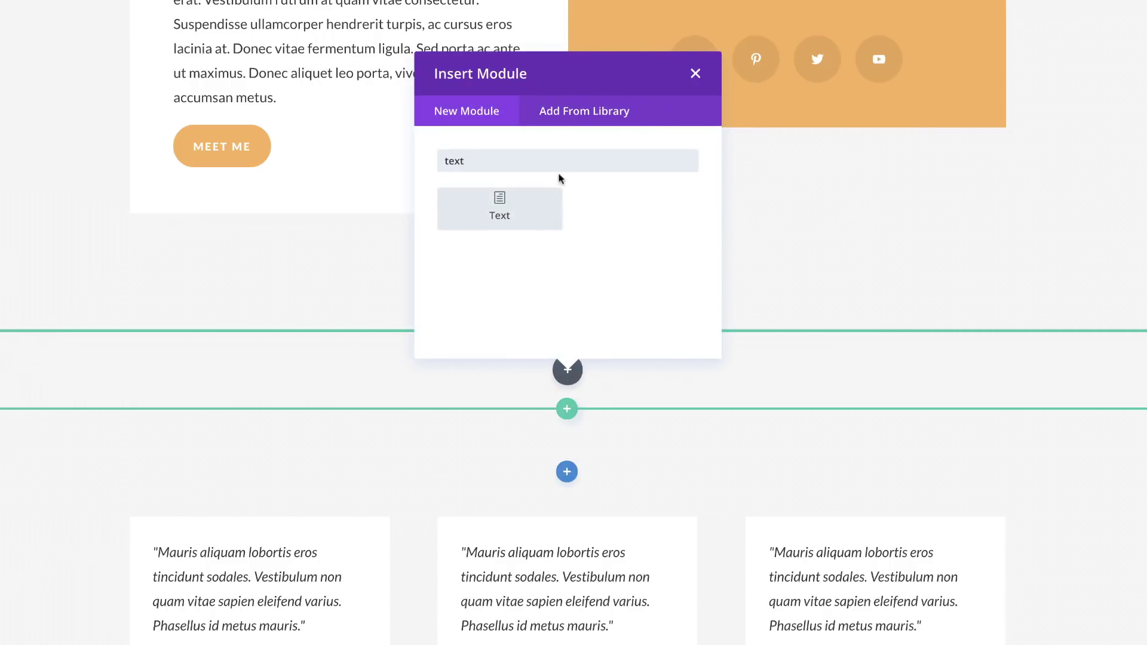
{"action": "left_click", "coordinate": [501, 206]}
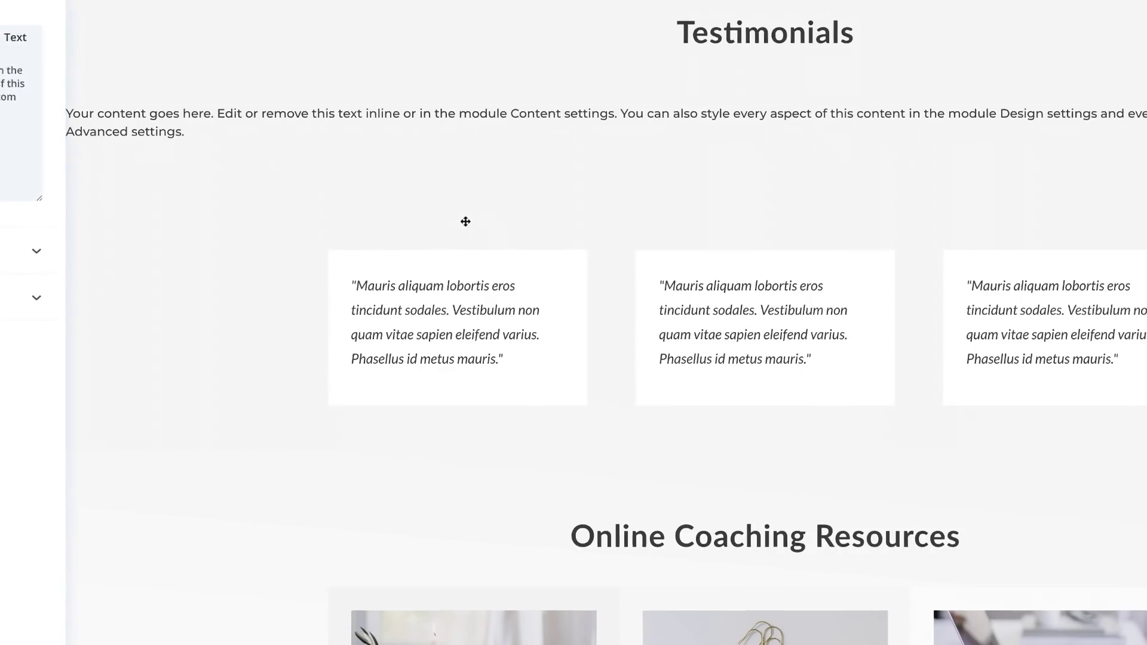
{"action": "key", "text": "ctrl+a"}
{"action": "key", "text": "Delete"}
Fill the text content with black medium squares from the Bullets/Stars characters: one line of 19 and eight lines of two below it.
{"action": "key", "text": "ctrl+super+space"}
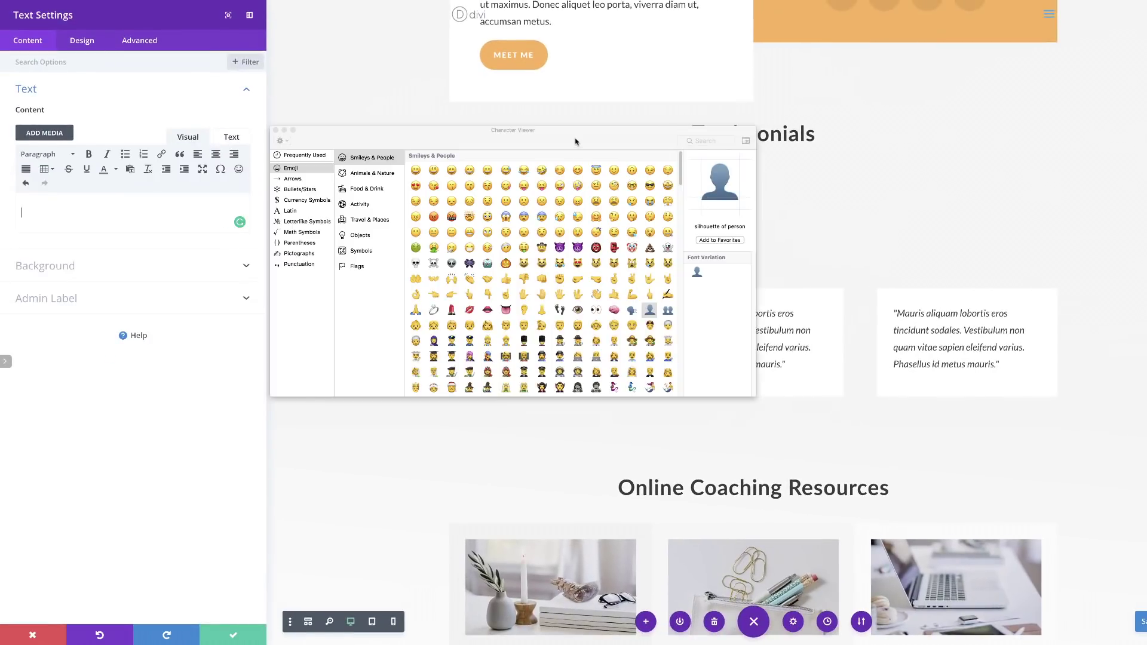
{"action": "left_click_drag", "start_coordinate": [576, 142], "coordinate": [630, 84]}
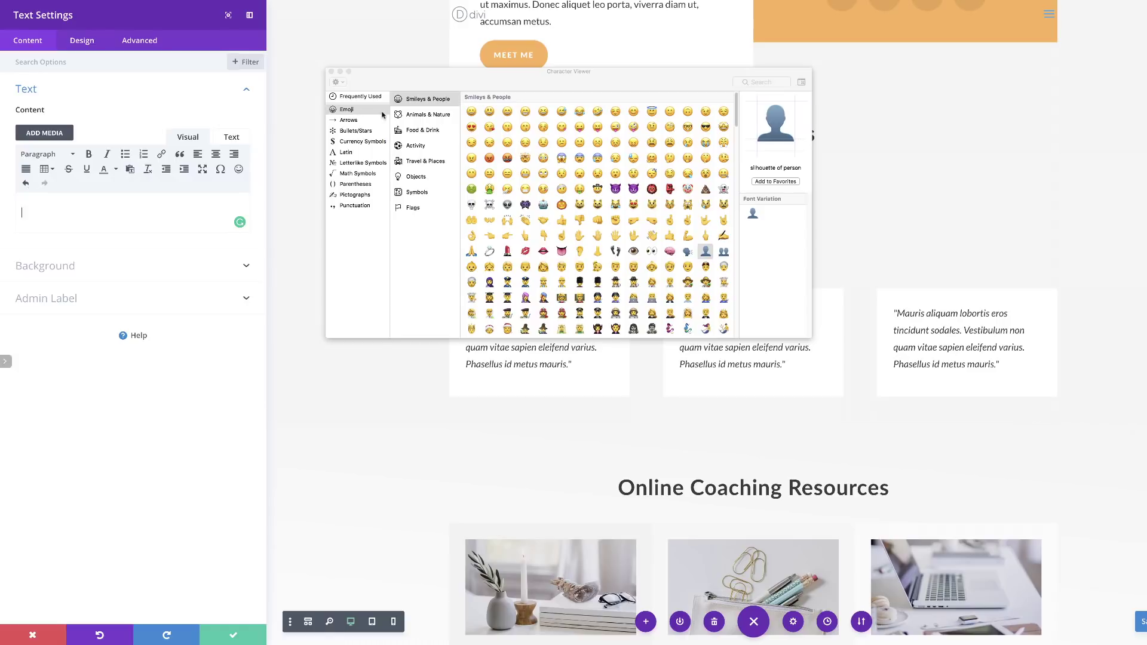
{"action": "left_click", "coordinate": [365, 134]}
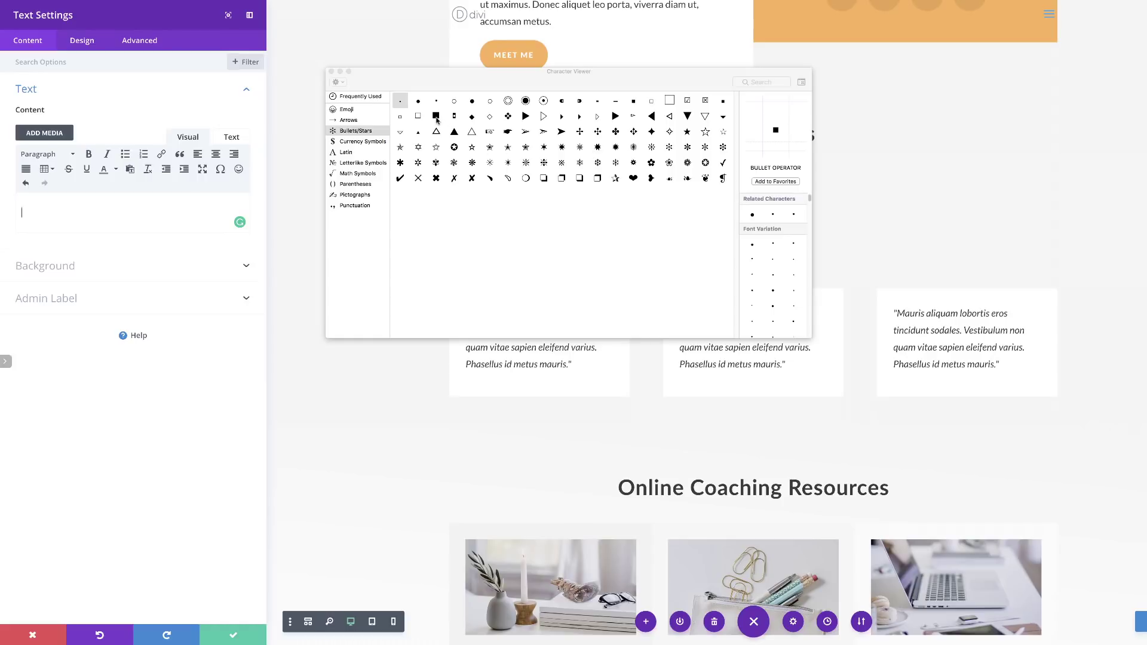
{"action": "left_click", "coordinate": [435, 117]}
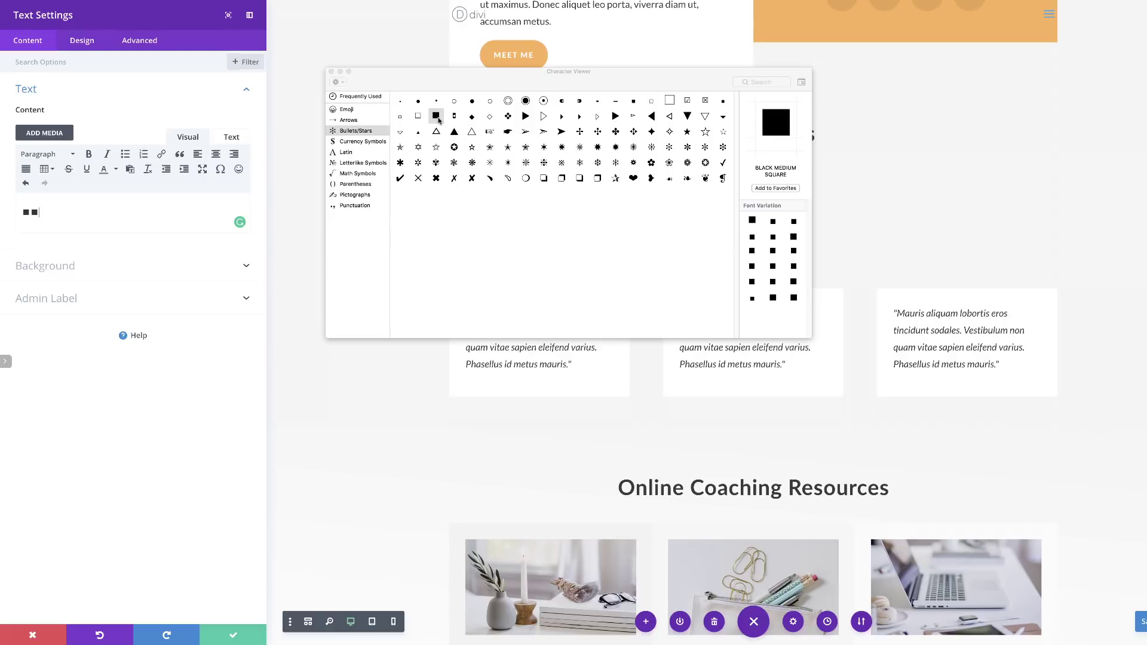
{"action": "double_click", "coordinate": [437, 119]}
{"action": "type", "text": "◼◼◼◼◼◼◼◼◼◼◼◼◼◼◼ ◼◼ ◼◼ ◼◼"}
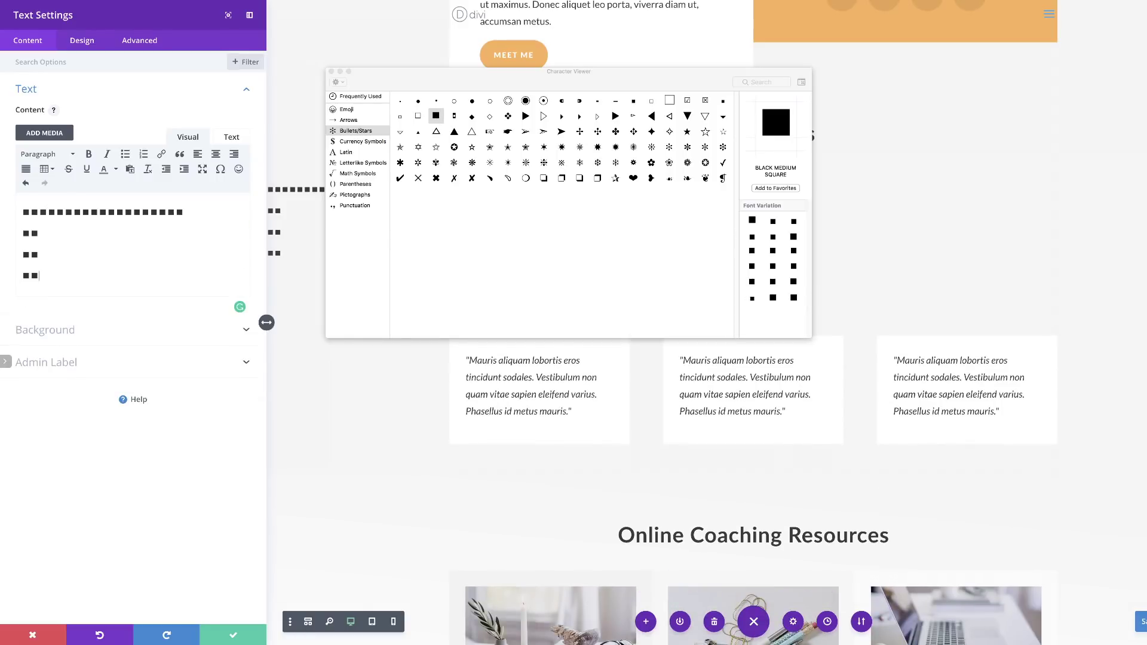
{"action": "key", "text": "Return"}
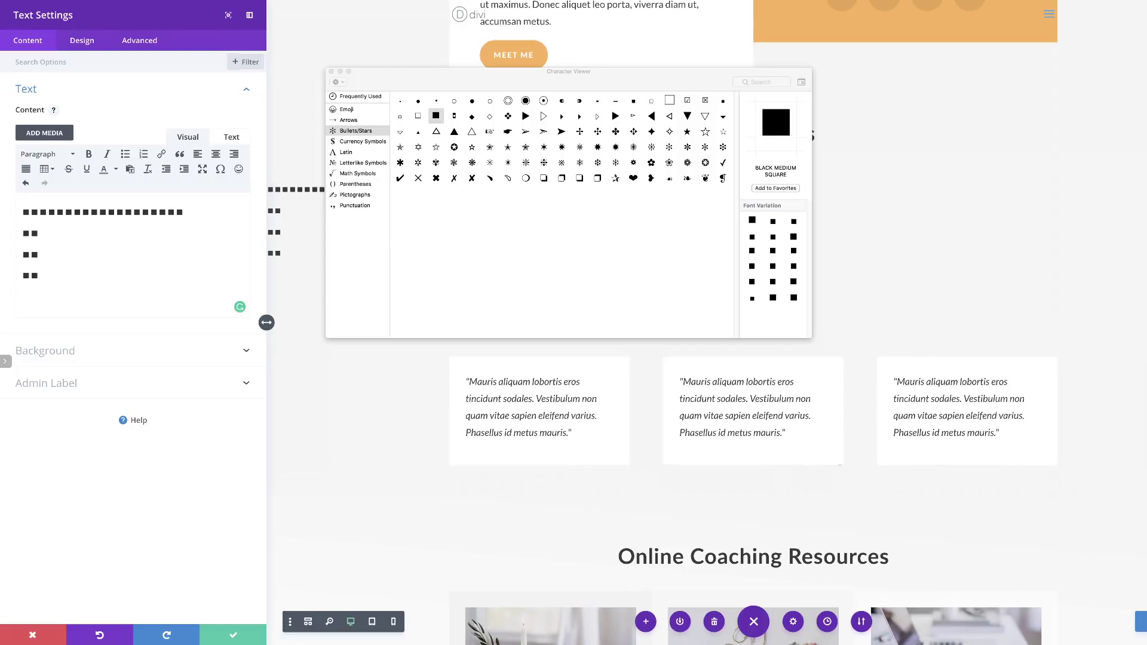
{"action": "type", "text": "■■ ■■ ■■ ■■ ■■"}
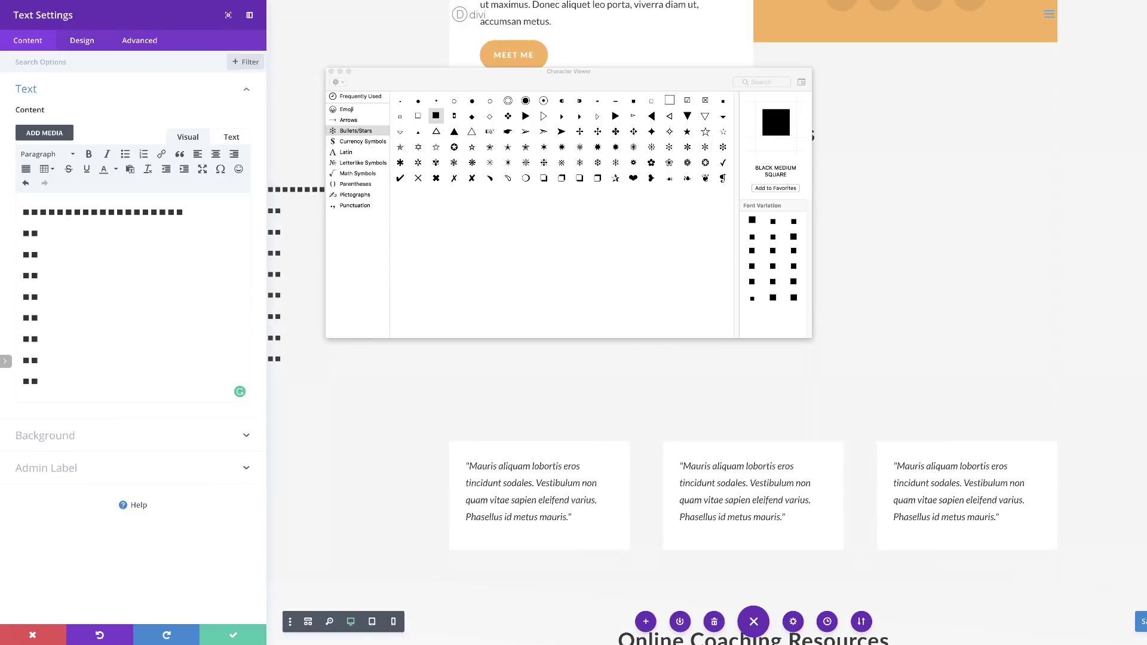
{"action": "key", "text": "ctrl+super+space"}
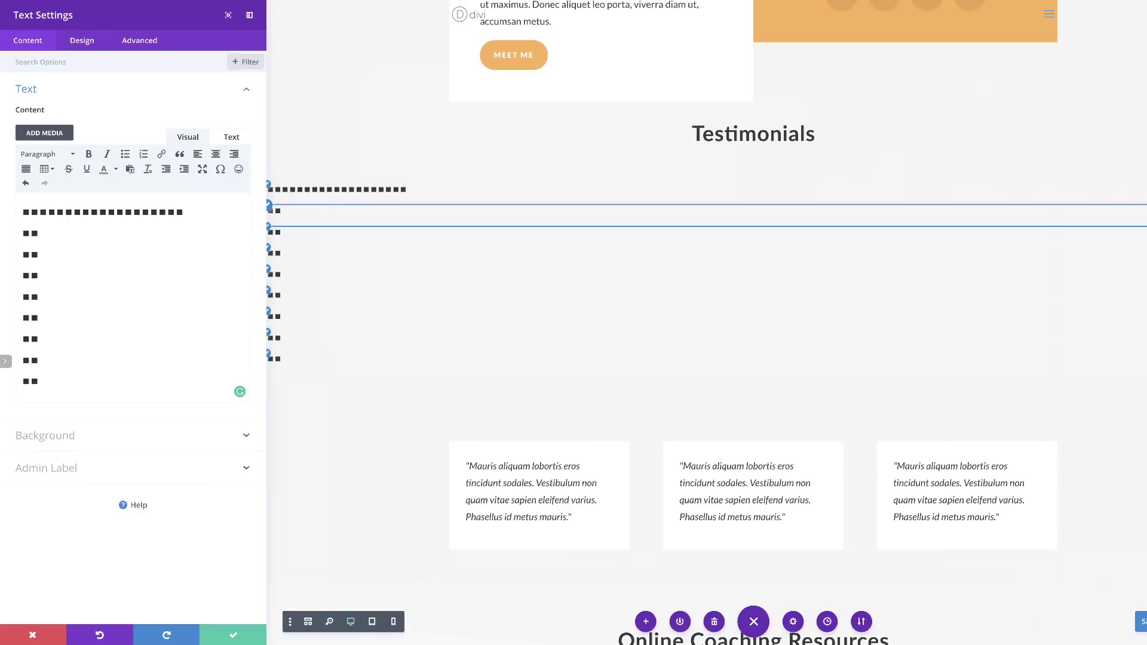
Set the text size of the squares in the Text module to 100px.
{"action": "left_click", "coordinate": [87, 44]}
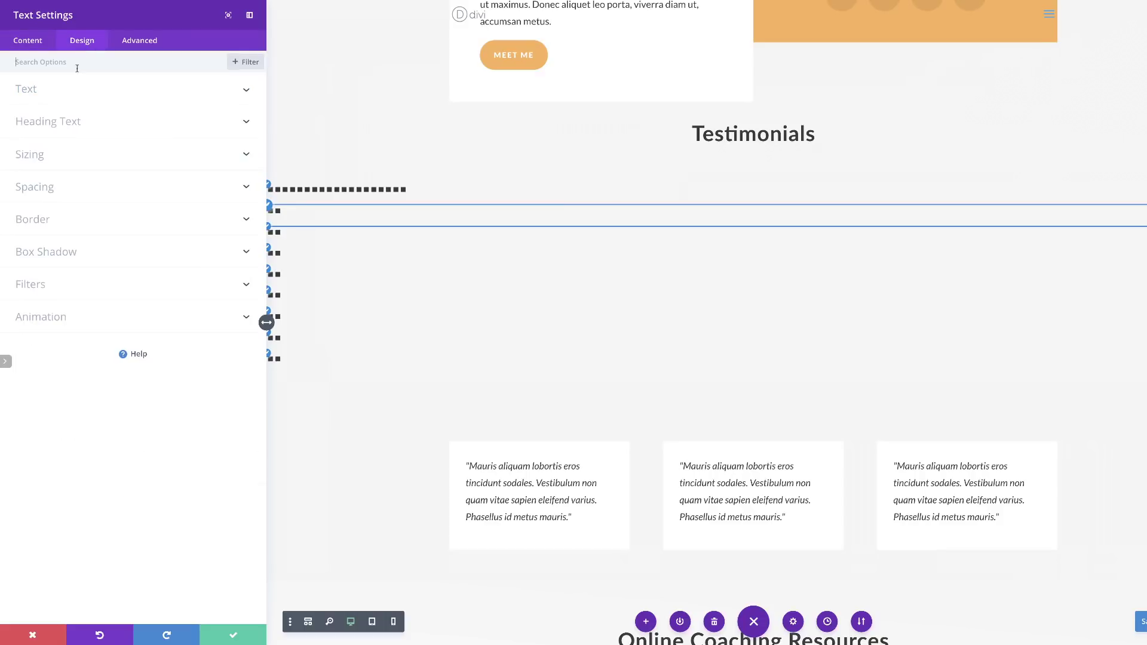
{"action": "left_click", "coordinate": [36, 89]}
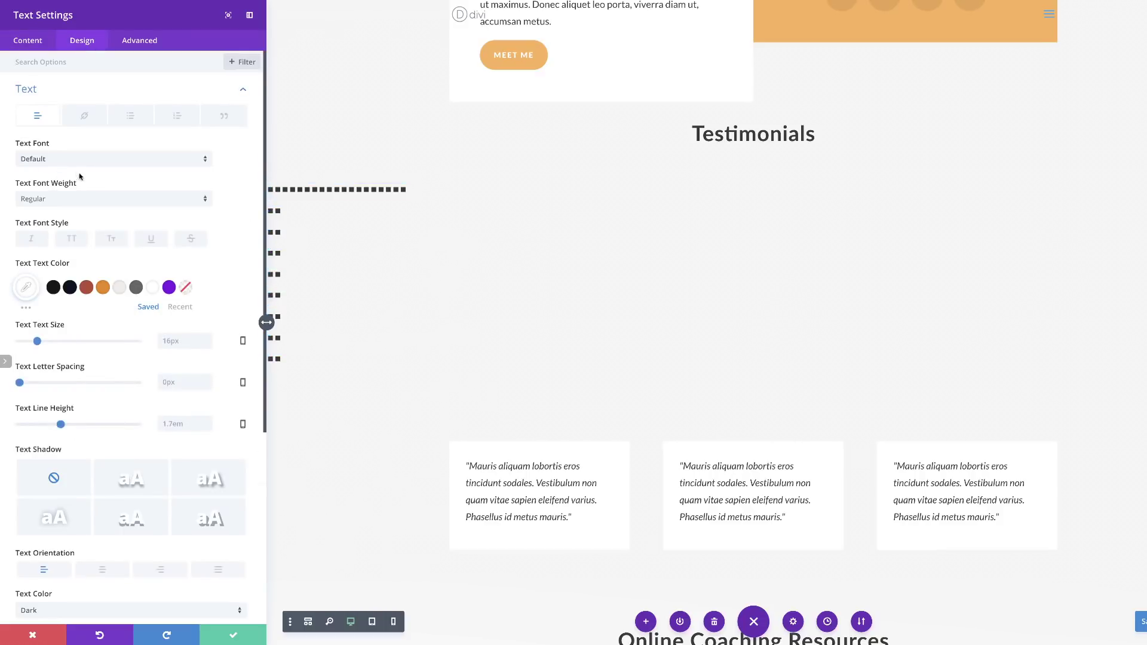
{"action": "double_click", "coordinate": [184, 339]}
{"action": "type", "text": "100px"}
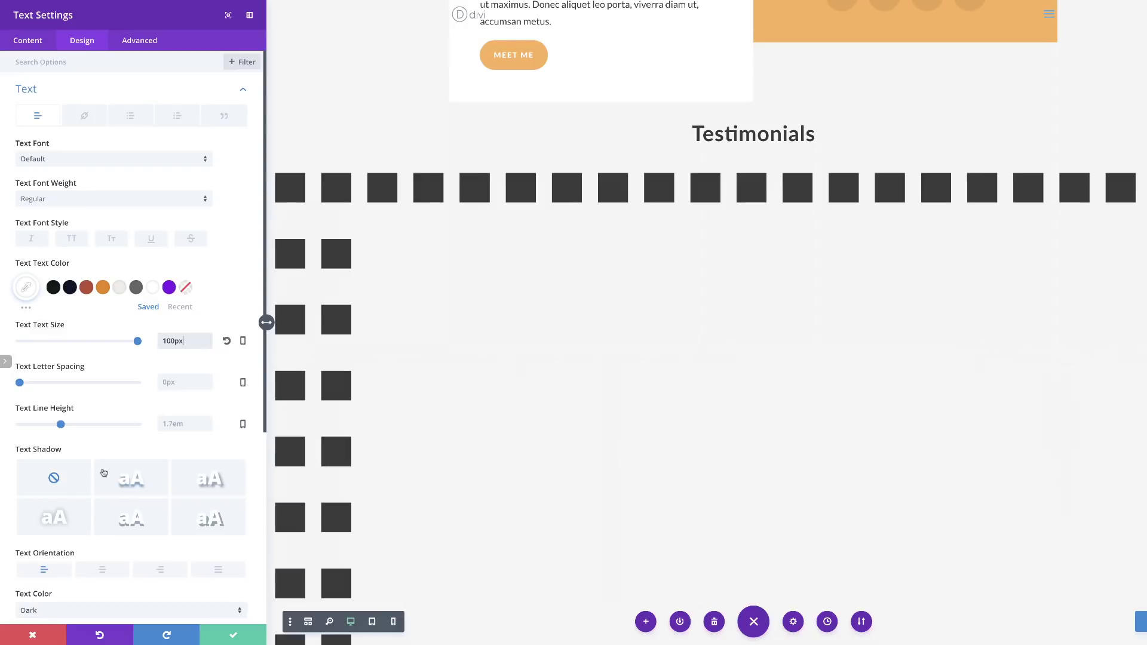
{"action": "scroll", "coordinate": [66, 563], "scroll_direction": "down", "scroll_amount": 2}
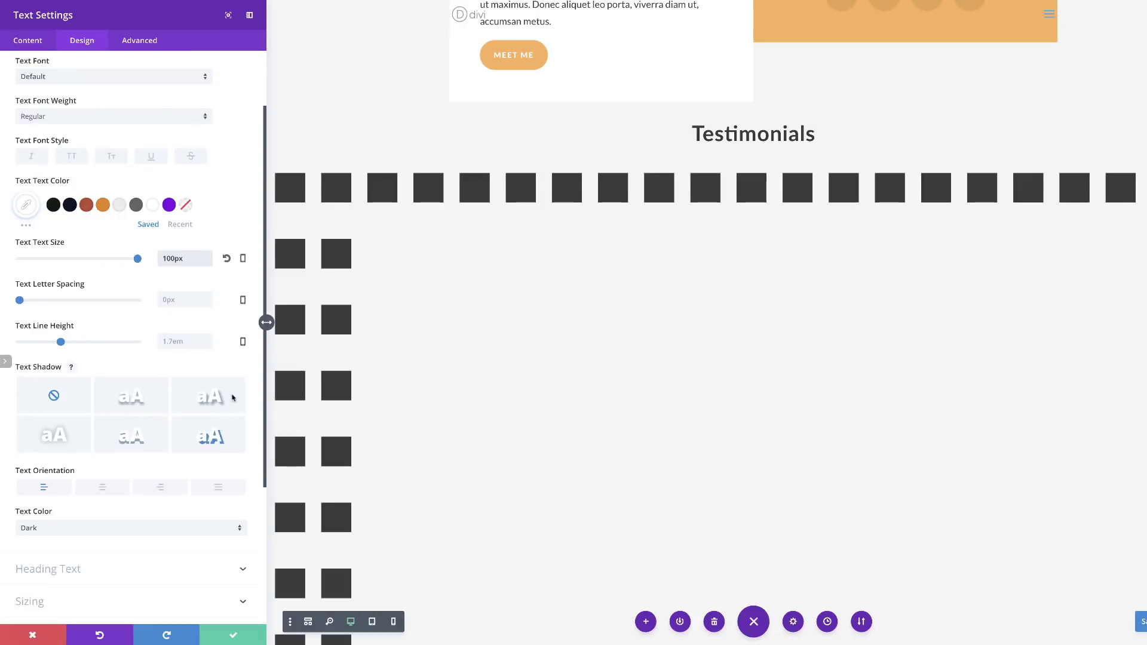
Reduce the text size of the squares to 74px, leaving letter spacing and line height at their defaults.
{"action": "mouse_move", "coordinate": [23, 301]}
{"action": "left_mouse_down"}
{"action": "mouse_move", "coordinate": [72, 300]}
{"action": "mouse_move", "coordinate": [6, 304]}
{"action": "left_mouse_up"}
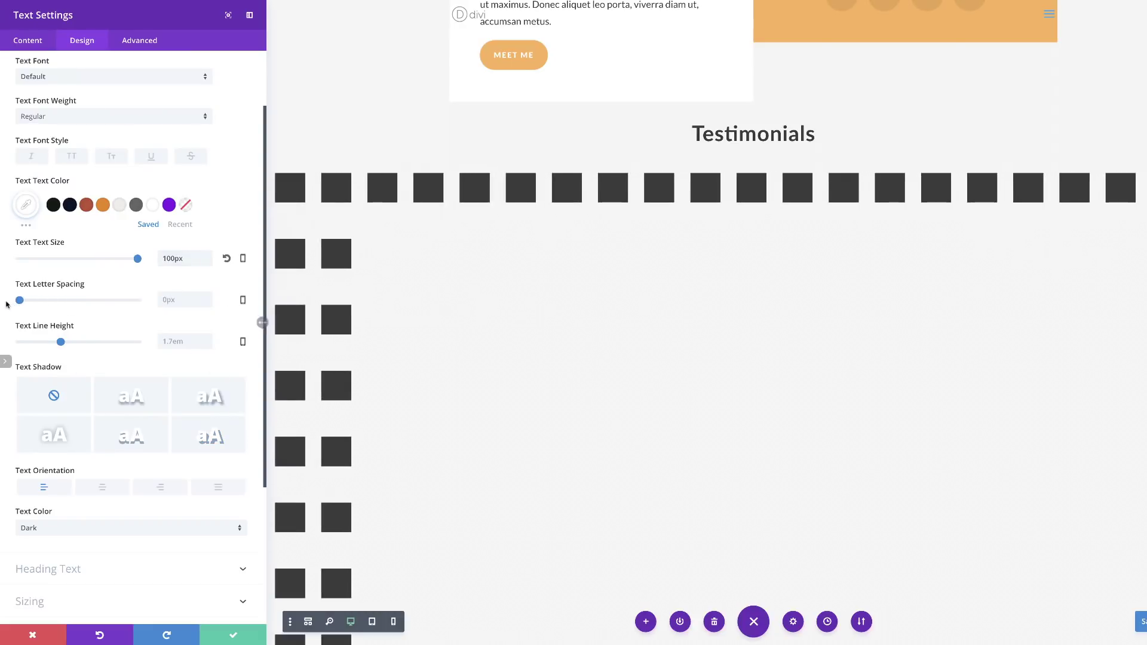
{"action": "left_click_drag", "start_coordinate": [137, 258], "coordinate": [106, 260]}
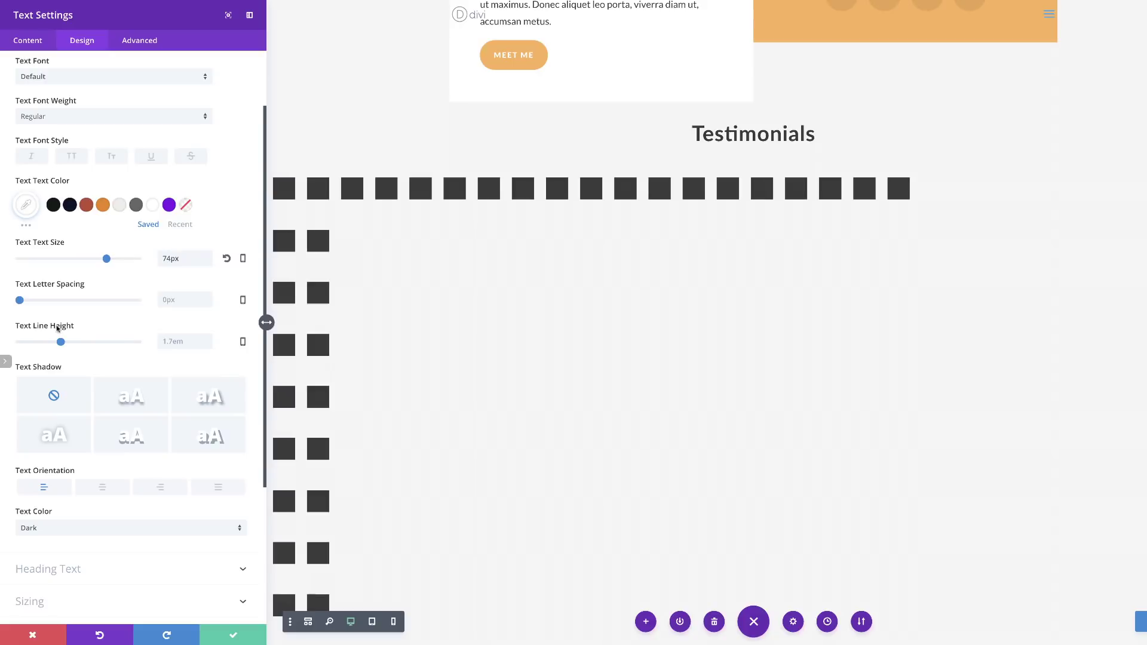
{"action": "mouse_move", "coordinate": [61, 343]}
{"action": "left_mouse_down"}
{"action": "mouse_move", "coordinate": [12, 347]}
{"action": "mouse_move", "coordinate": [84, 344]}
{"action": "mouse_move", "coordinate": [62, 346]}
{"action": "left_mouse_up"}
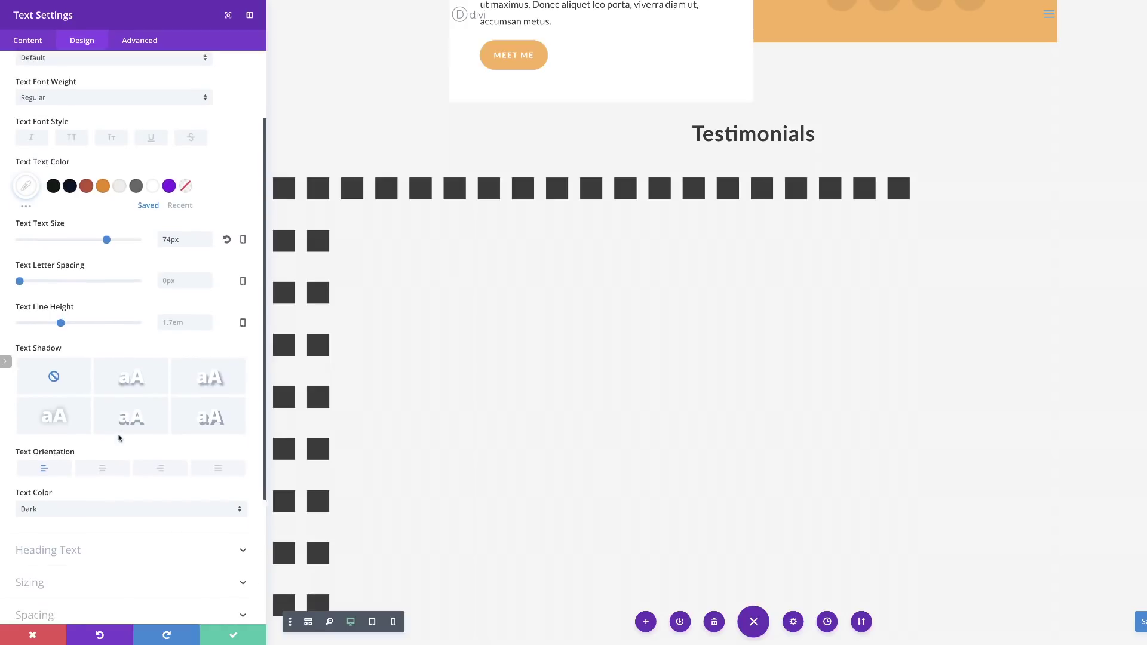
Find the custom margin option of the Text module and set its bottom margin to -580px.
{"action": "scroll", "coordinate": [119, 430], "scroll_direction": "up", "scroll_amount": 3}
{"action": "left_click", "coordinate": [105, 62]}
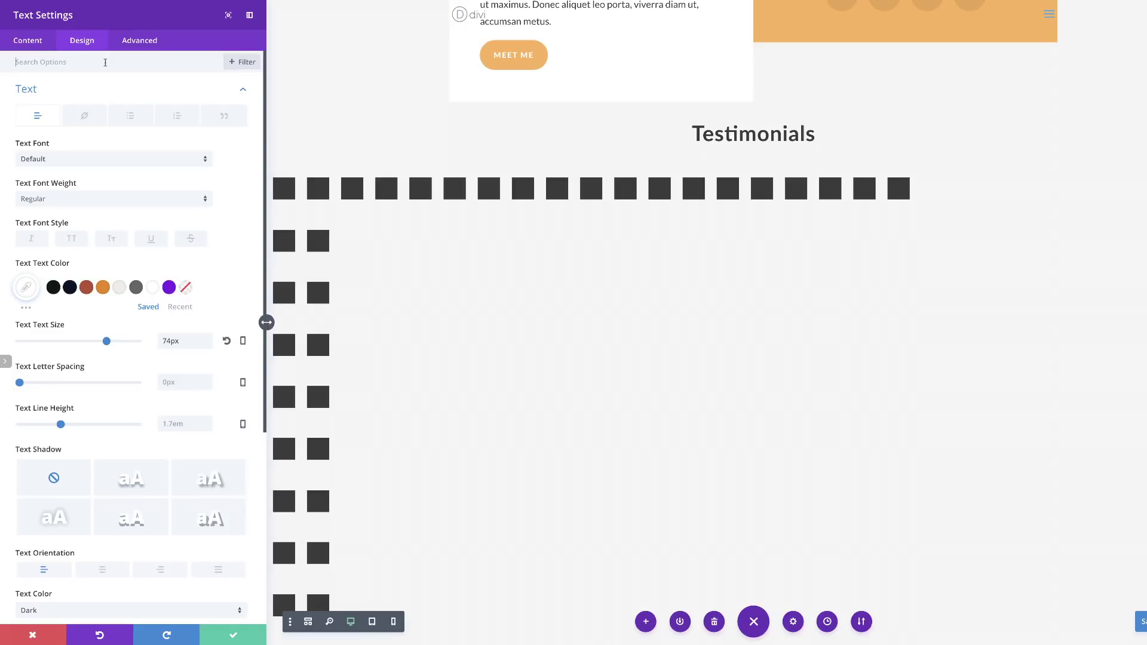
{"action": "type", "text": "Mar"}
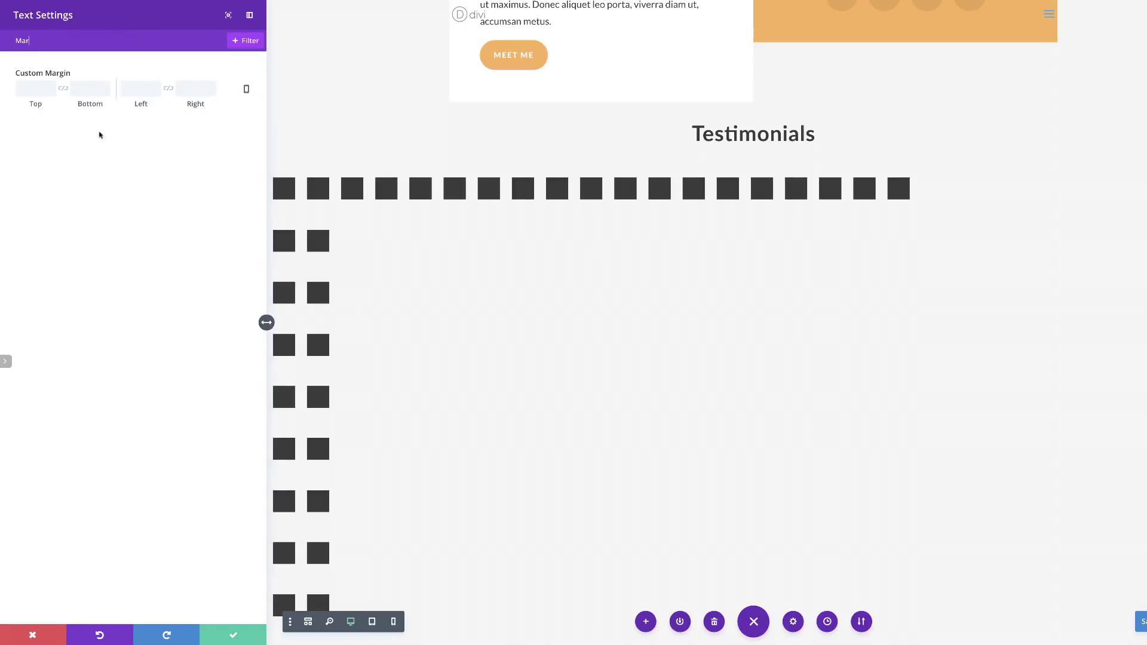
{"action": "left_click", "coordinate": [85, 90]}
{"action": "type", "text": "-200px"}
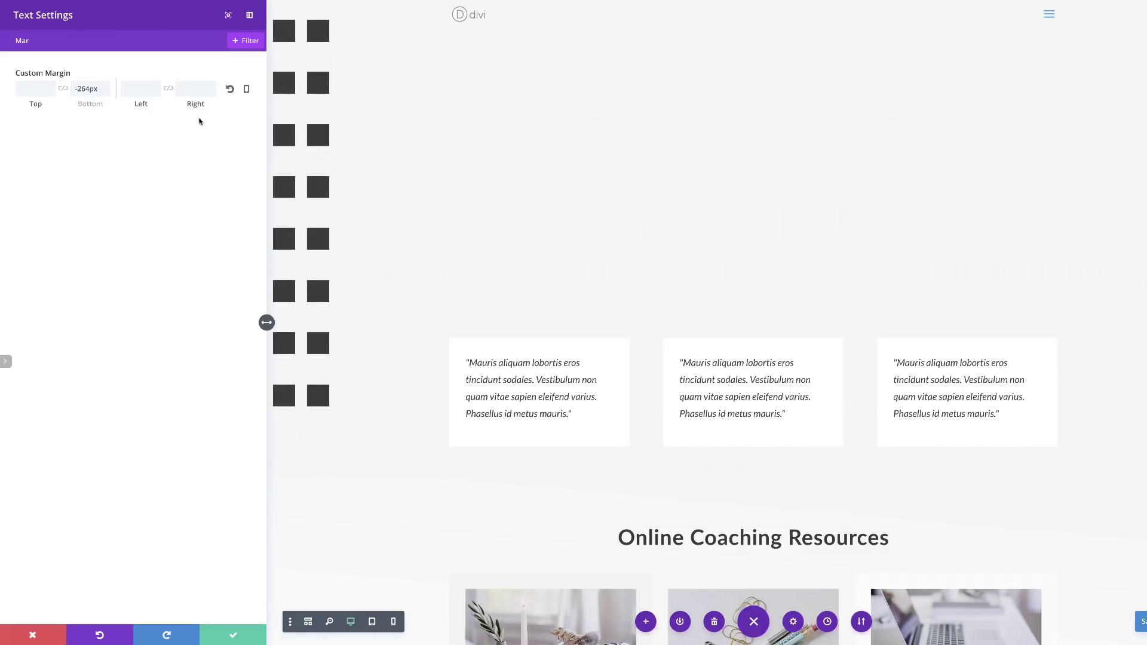
{"action": "left_click_drag", "start_coordinate": [80, 106], "coordinate": [20, 107]}
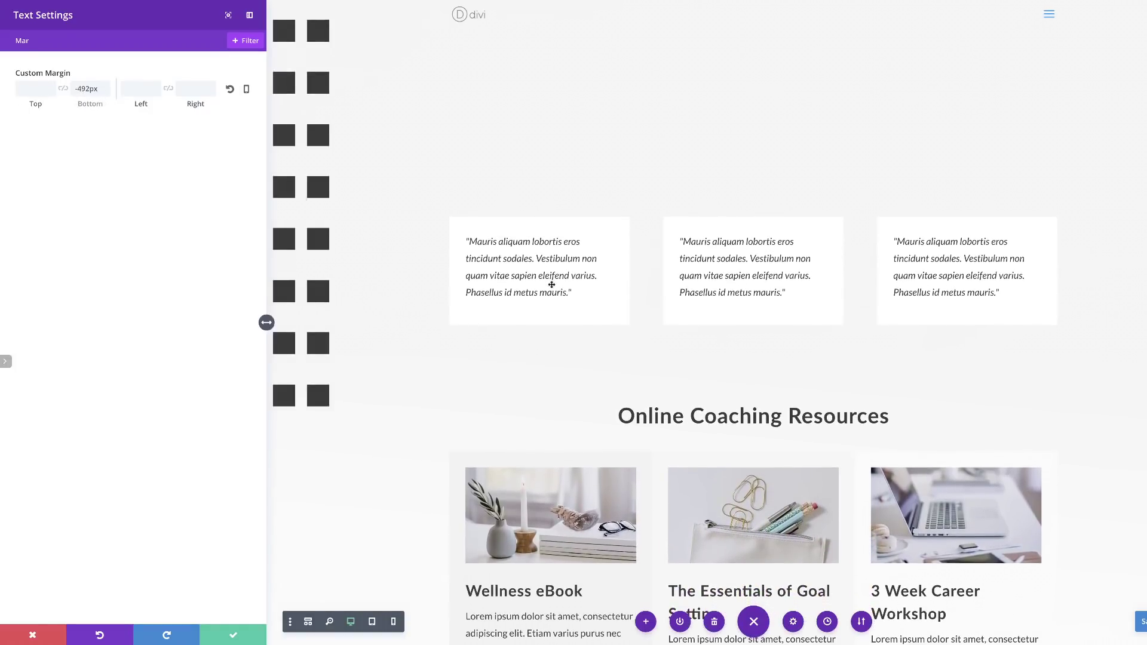
{"action": "scroll", "coordinate": [629, 317], "scroll_direction": "up", "scroll_amount": 5}
{"action": "scroll", "coordinate": [631, 317], "scroll_direction": "down", "scroll_amount": 2}
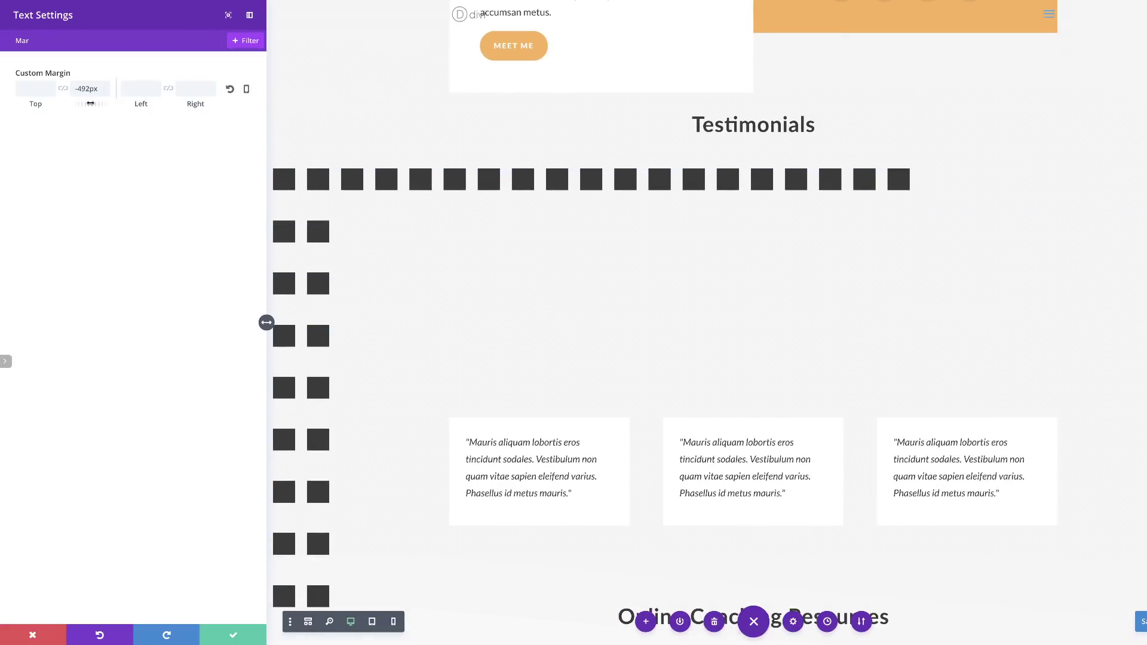
{"action": "left_click_drag", "start_coordinate": [92, 105], "coordinate": [13, 110]}
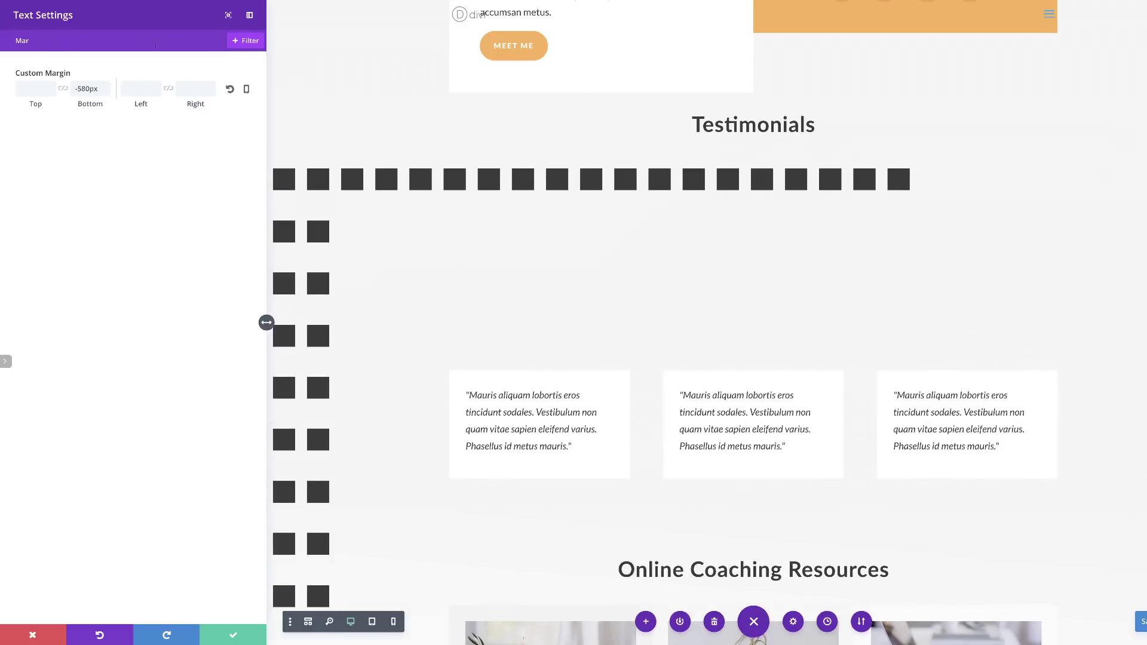
Clear the option search, set the text size of the squares to 56px, and save the Text module.
{"action": "double_click", "coordinate": [36, 40]}
{"action": "key", "text": "BackSpace"}
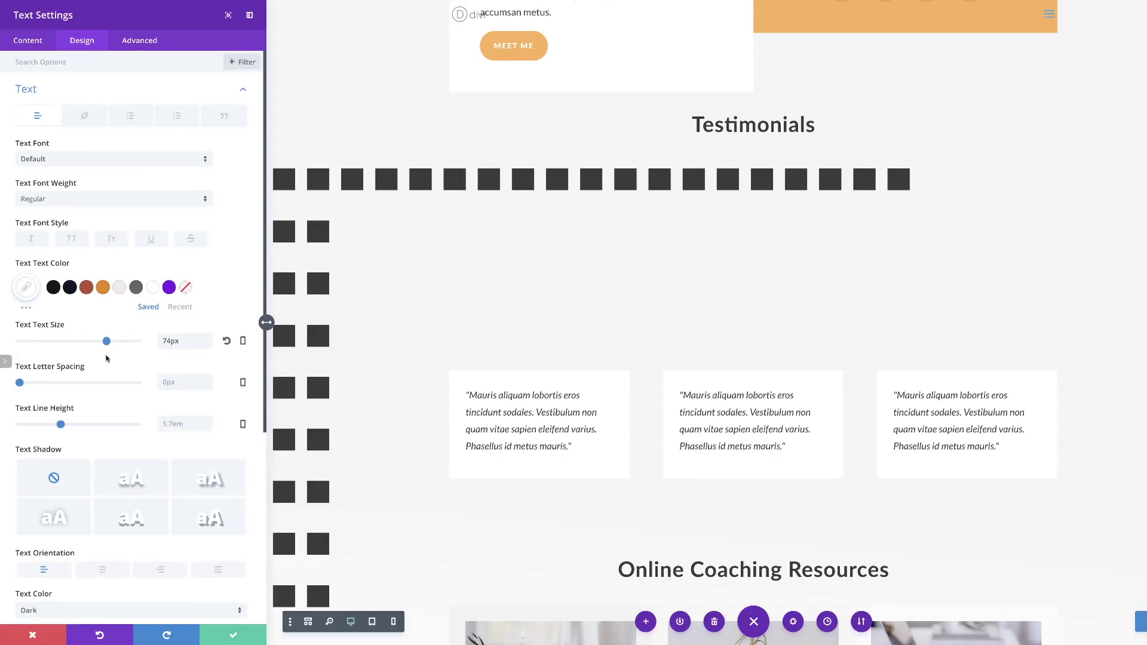
{"action": "left_click_drag", "start_coordinate": [105, 342], "coordinate": [86, 343]}
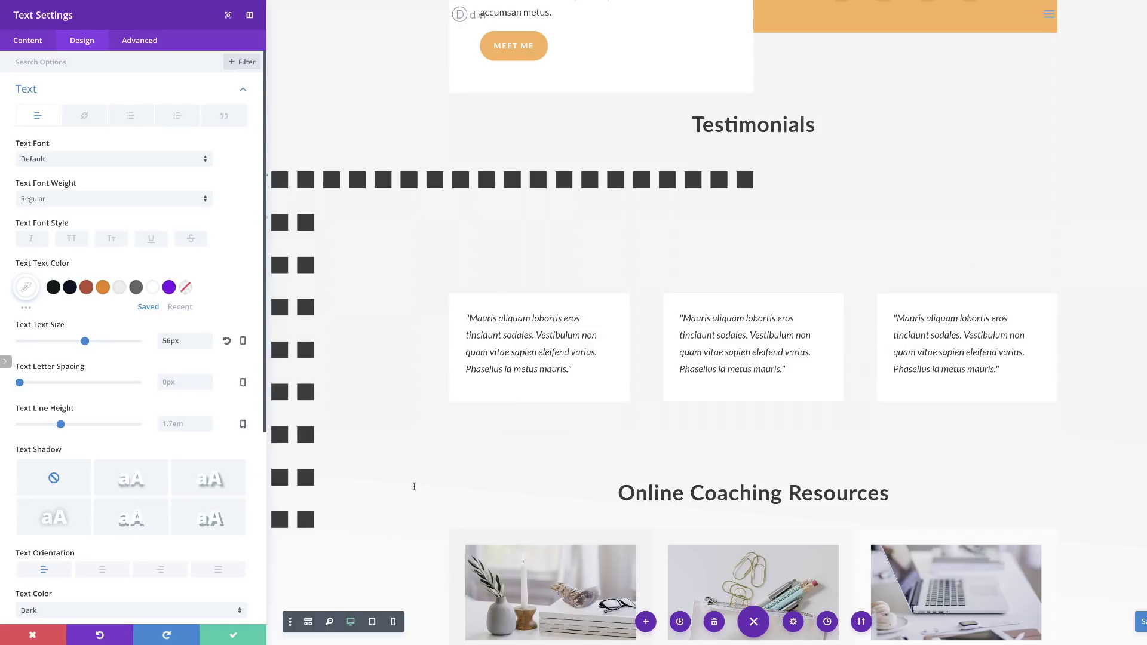
{"action": "left_click", "coordinate": [233, 638]}
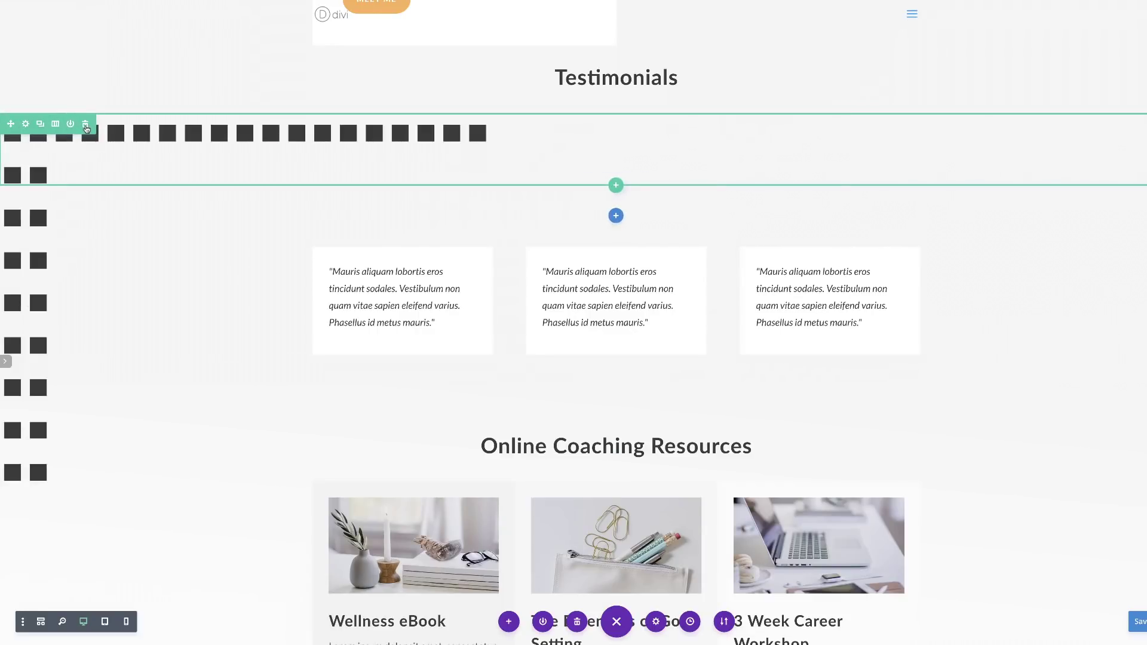
Delete the row of squares and insert a new single-column row below the Testimonials heading without a module.
{"action": "left_click", "coordinate": [85, 128]}
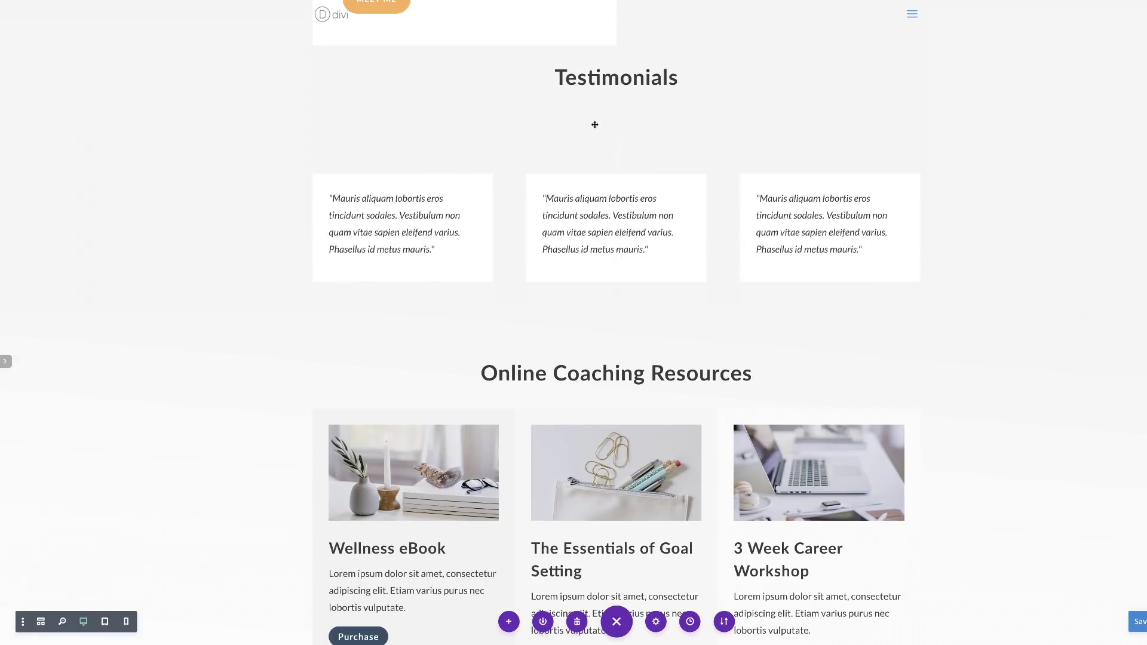
{"action": "scroll", "coordinate": [525, 162], "scroll_direction": "up", "scroll_amount": 2}
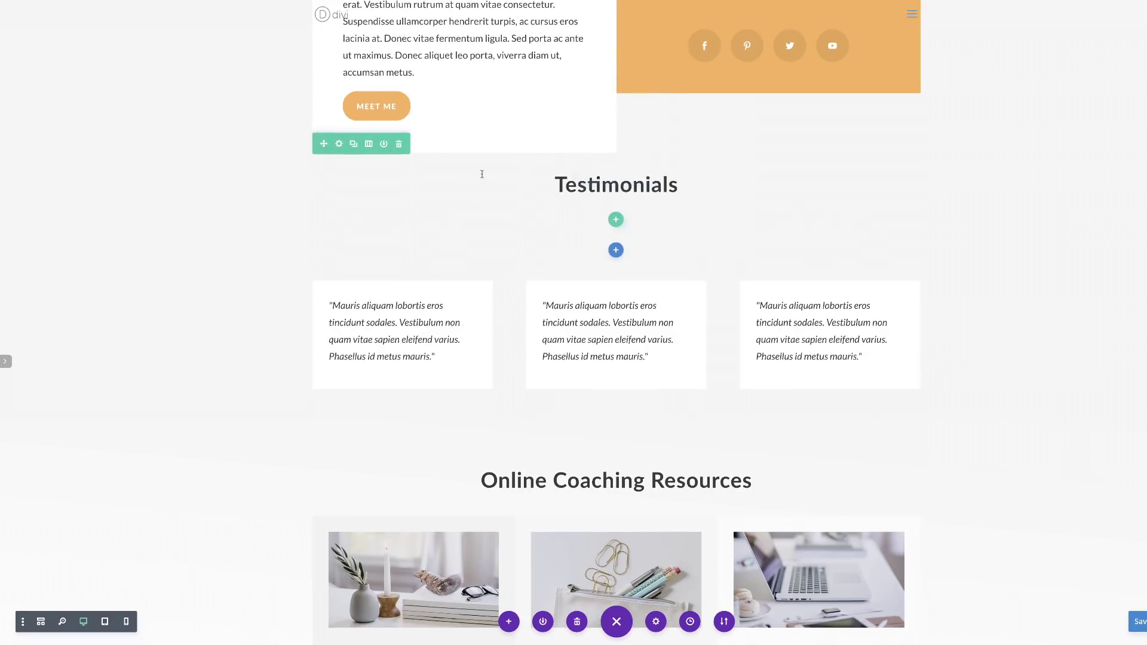
{"action": "left_click", "coordinate": [615, 219]}
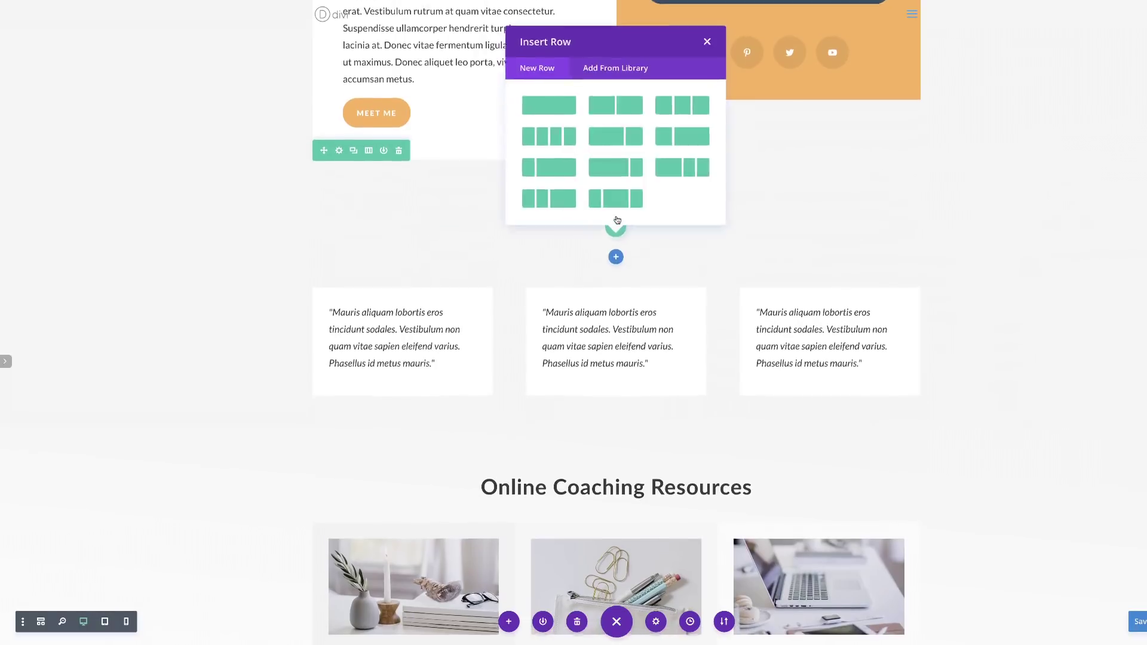
{"action": "left_click", "coordinate": [544, 123]}
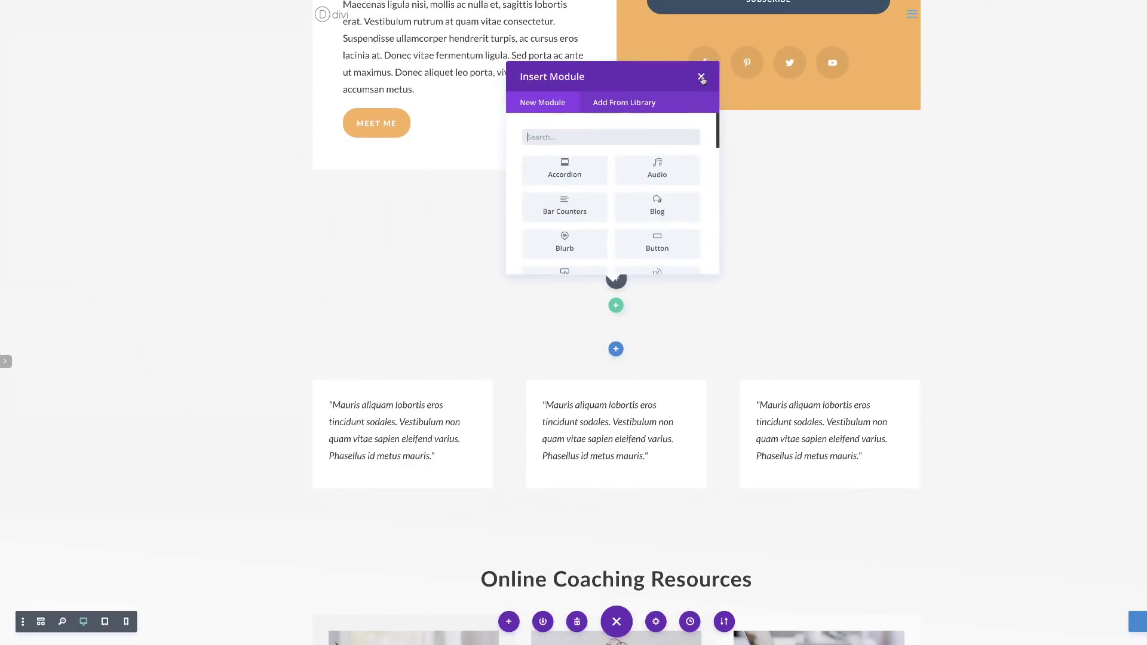
{"action": "left_click", "coordinate": [702, 78]}
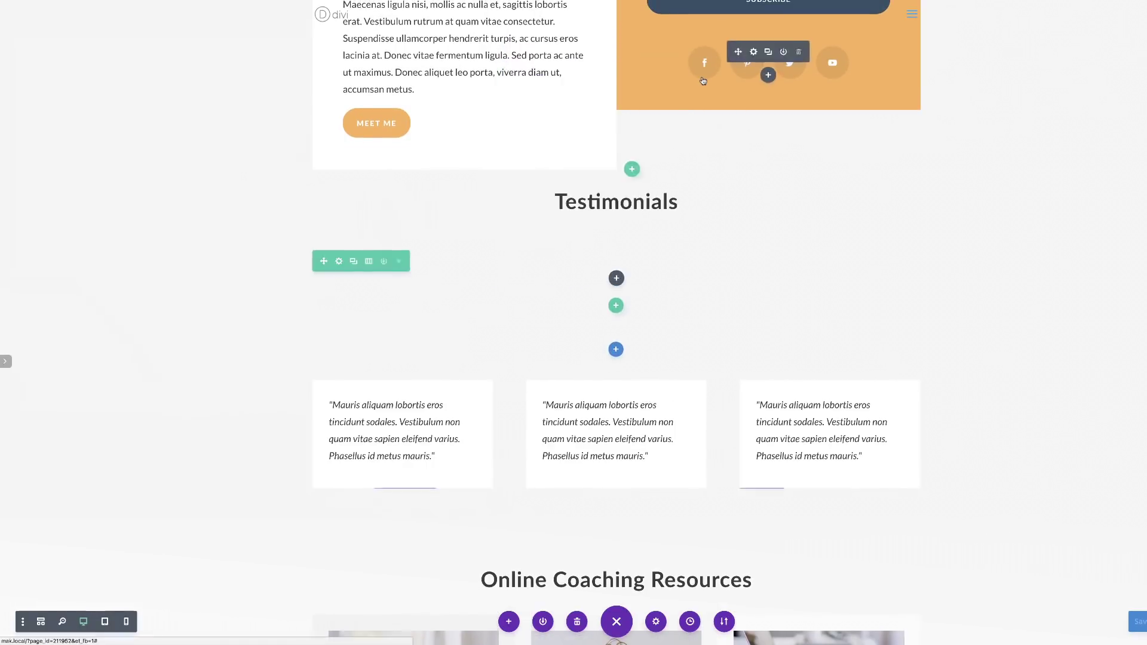
Make the new row fullwidth, enable its custom gutter width at the minimum value, and save the row.
{"action": "left_click", "coordinate": [339, 262]}
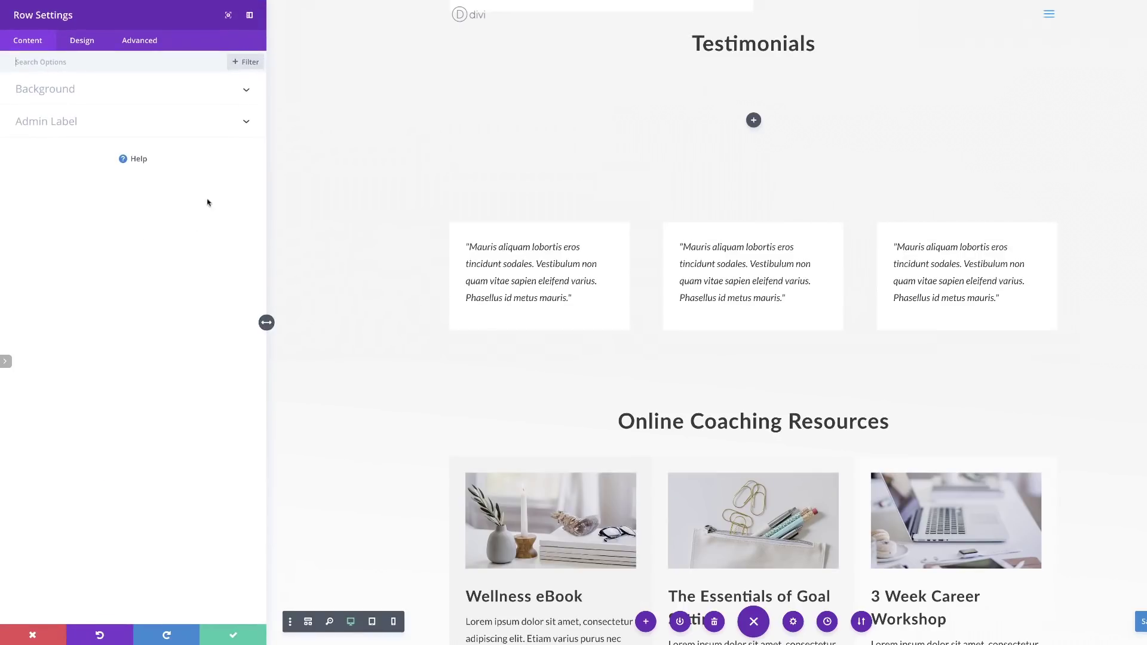
{"action": "left_click", "coordinate": [85, 43]}
{"action": "left_click", "coordinate": [34, 128]}
{"action": "left_click", "coordinate": [47, 165]}
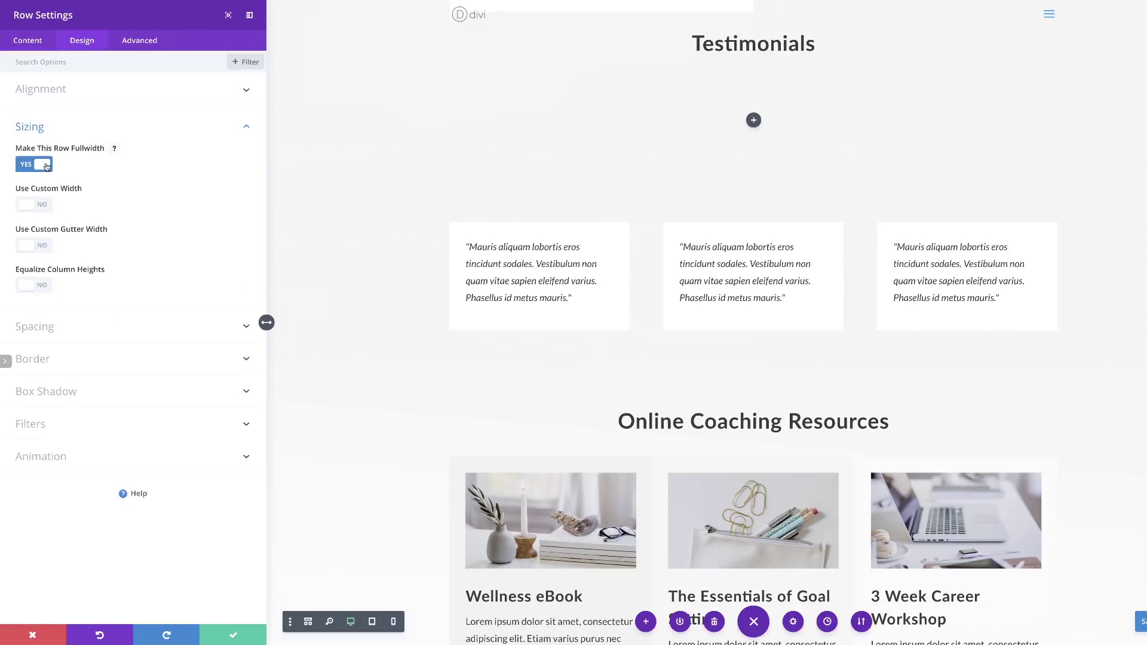
{"action": "left_click", "coordinate": [46, 250]}
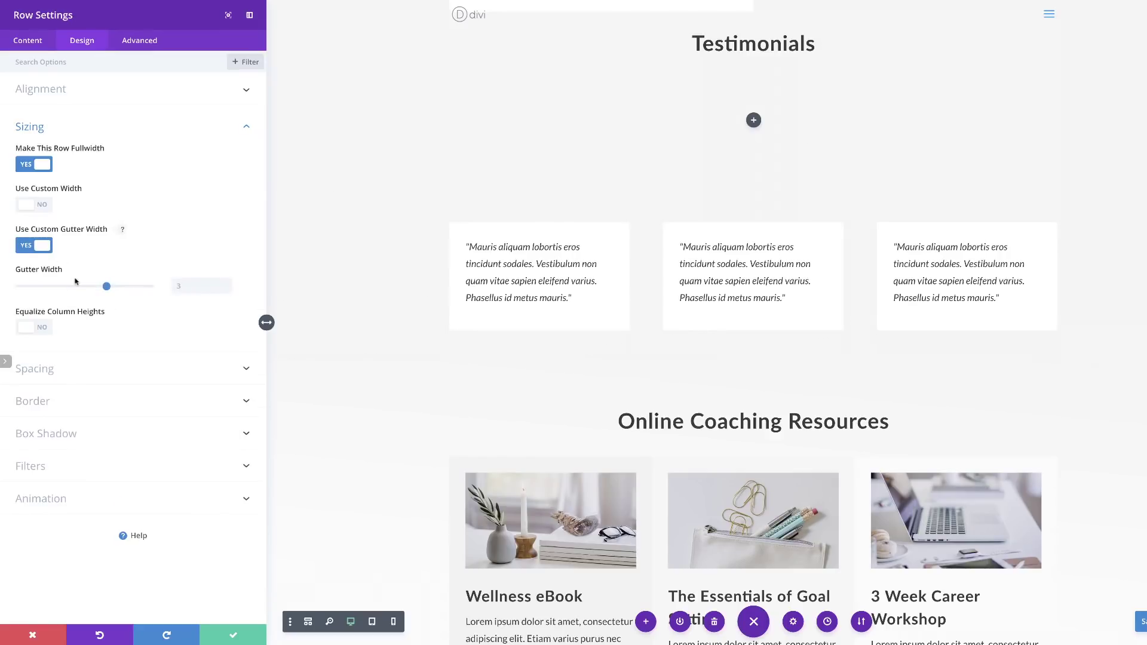
{"action": "left_click_drag", "start_coordinate": [106, 286], "coordinate": [20, 287]}
{"action": "left_click", "coordinate": [234, 635]}
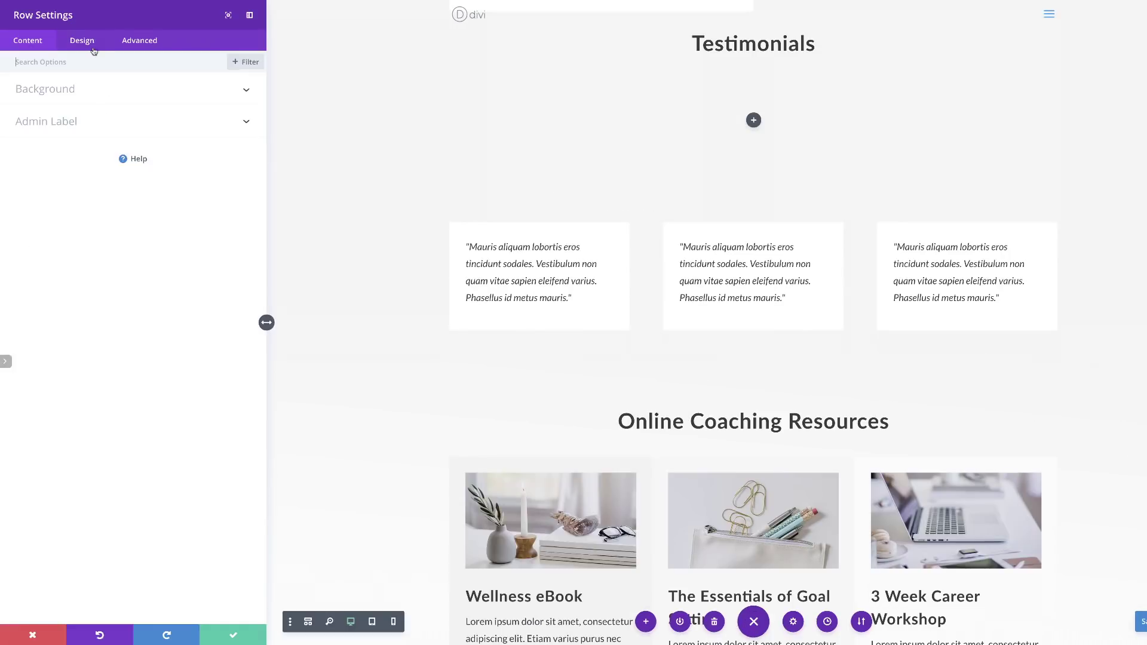
Set linked top and bottom custom padding of 40px on the new row and save its settings.
{"action": "left_click", "coordinate": [91, 43]}
{"action": "left_click", "coordinate": [44, 158]}
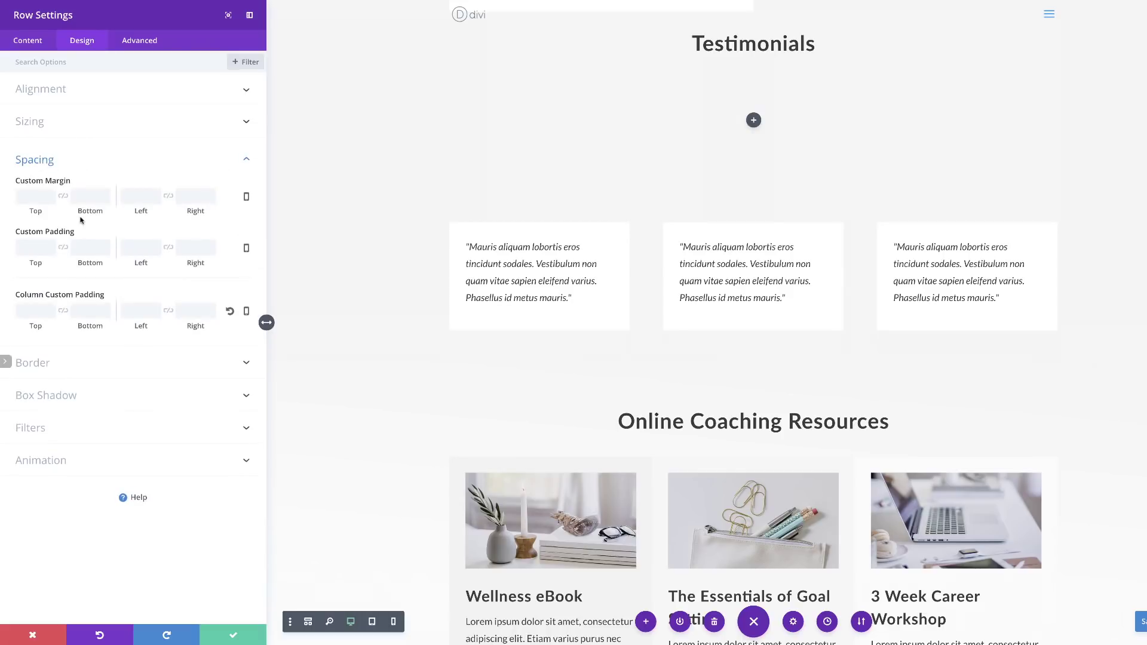
{"action": "left_click", "coordinate": [63, 246]}
{"action": "left_click", "coordinate": [36, 247]}
{"action": "left_click", "coordinate": [83, 276]}
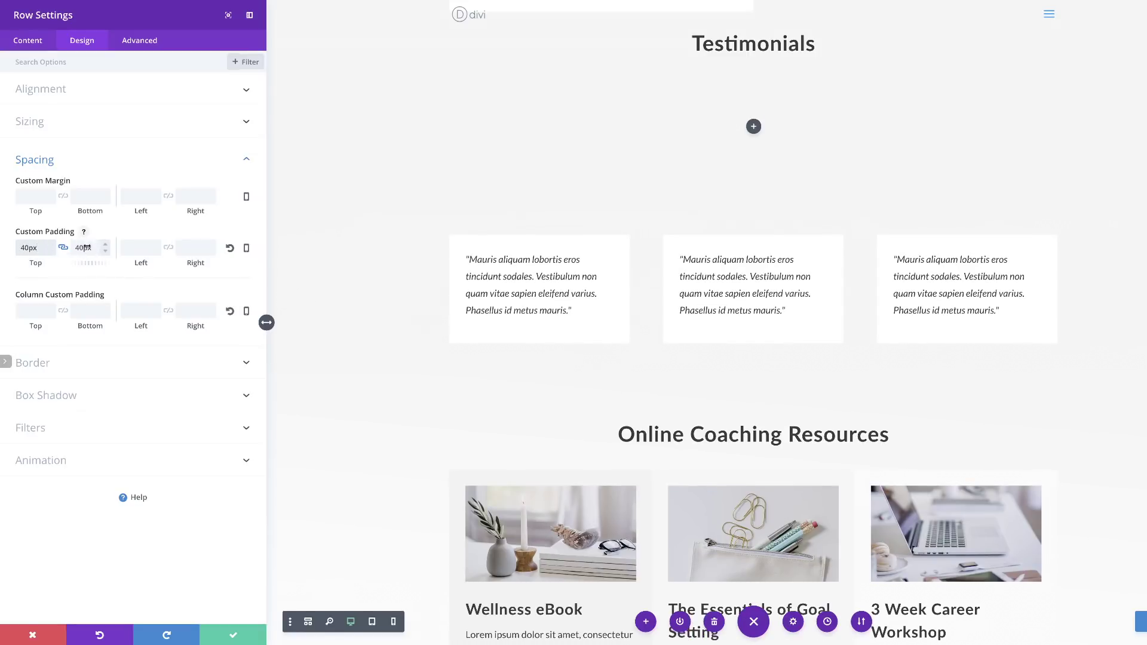
{"action": "left_click", "coordinate": [235, 636]}
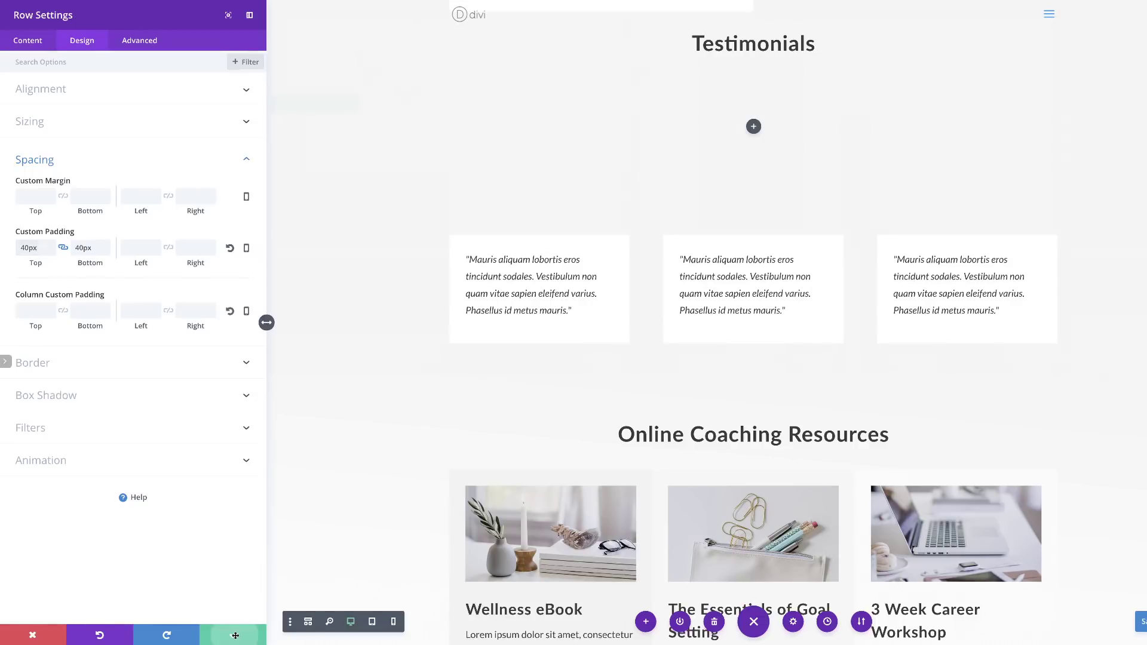
Add a Text module to the new row and delete its placeholder content.
{"action": "left_click", "coordinate": [616, 284]}
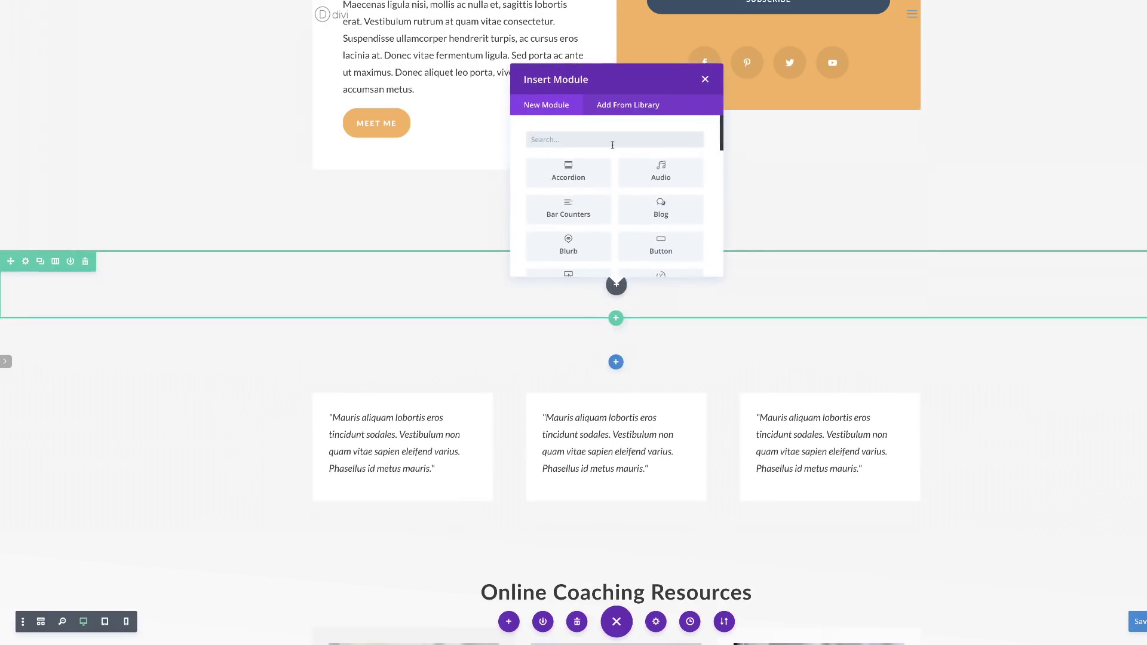
{"action": "type", "text": "text"}
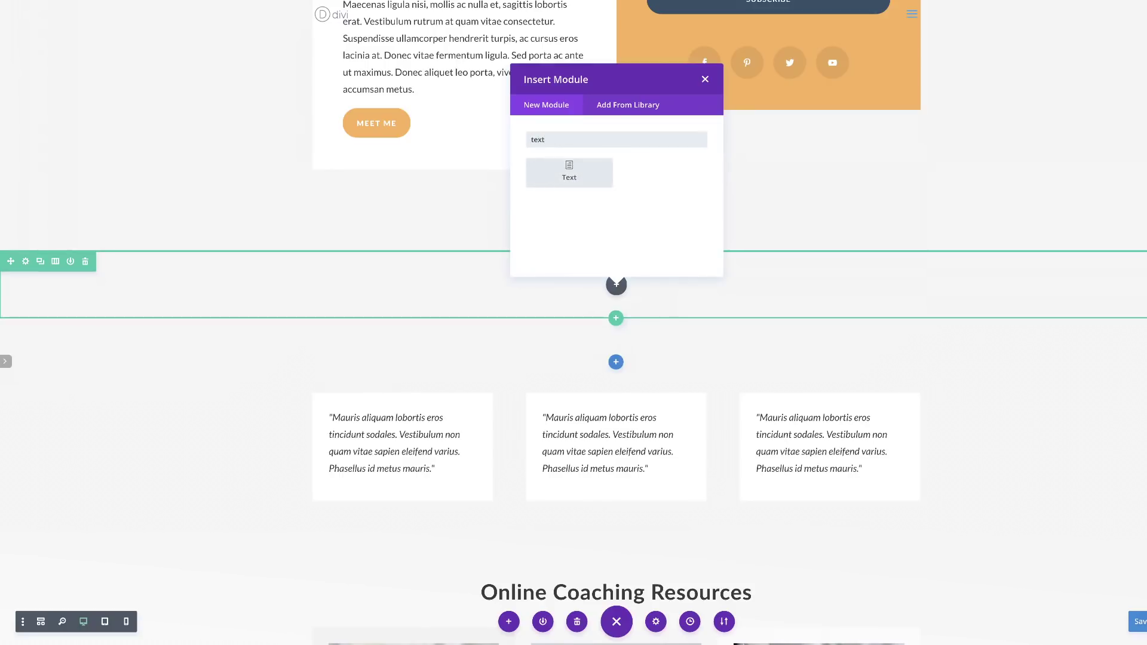
{"action": "left_click", "coordinate": [569, 172]}
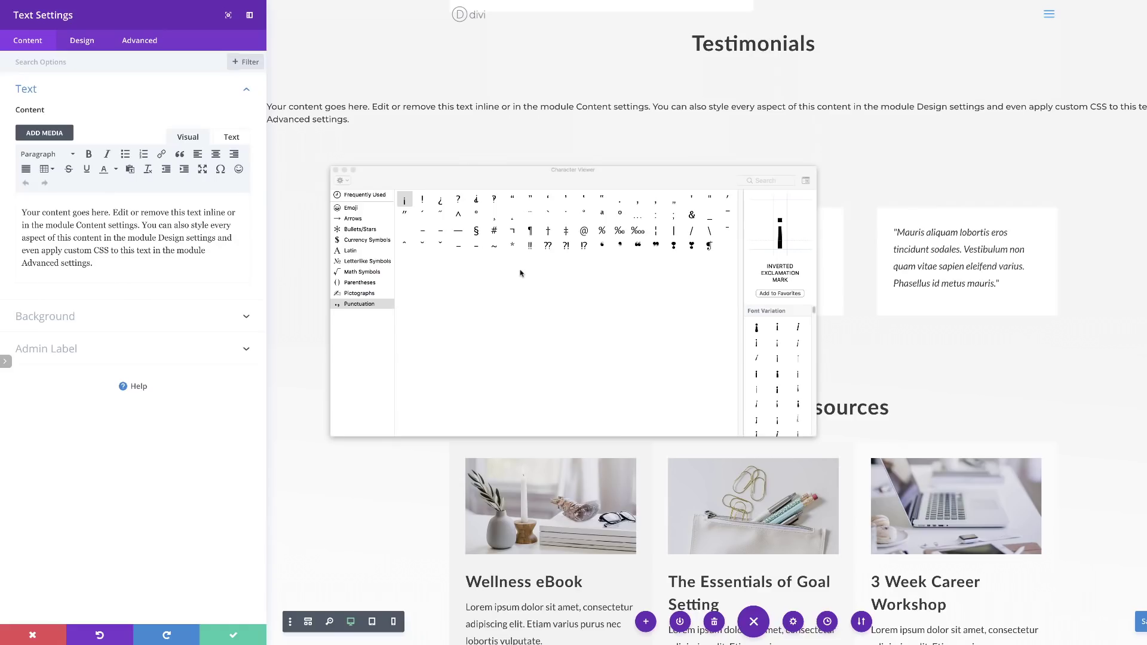
{"action": "left_click", "coordinate": [458, 232]}
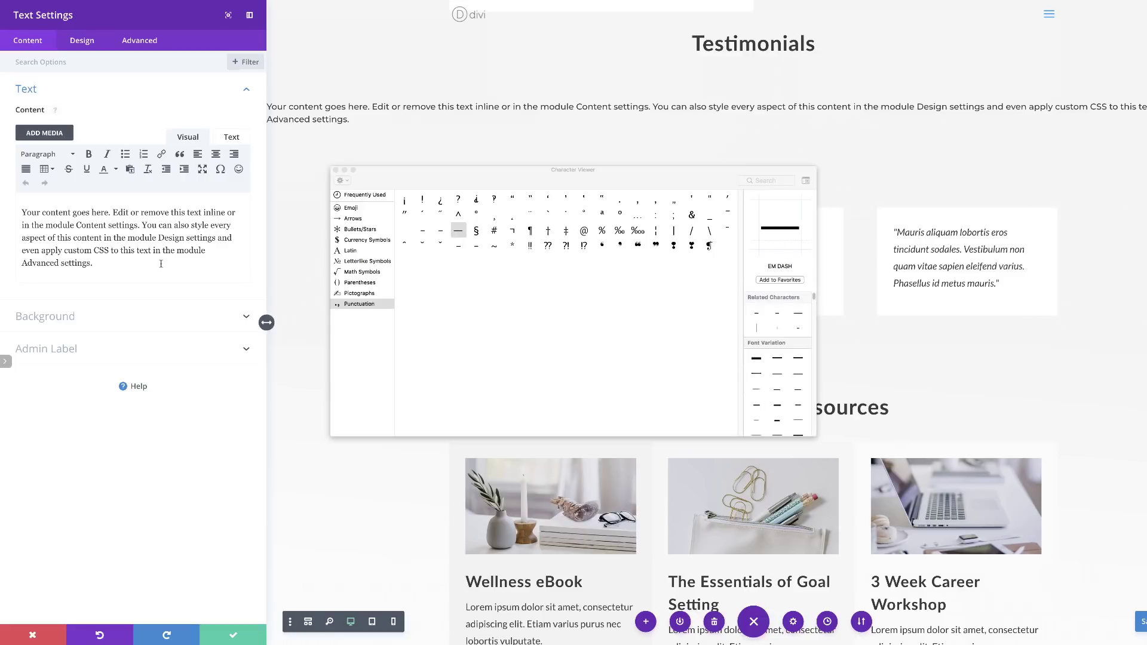
{"action": "left_click_drag", "start_coordinate": [115, 264], "coordinate": [18, 212]}
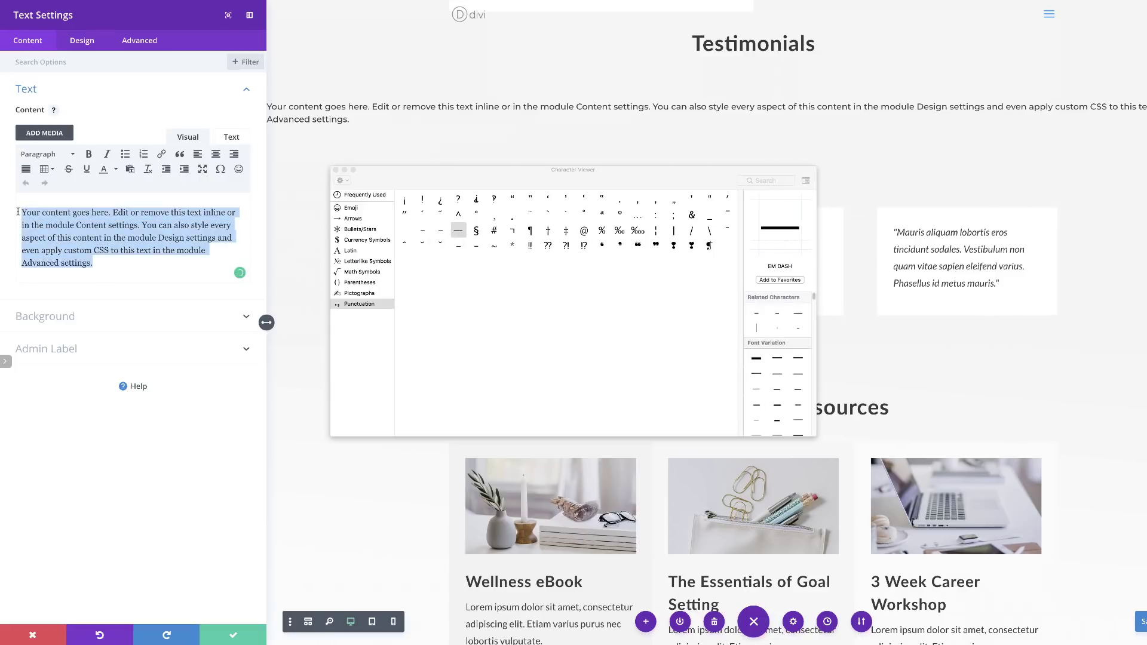
{"action": "key", "text": "BackSpace"}
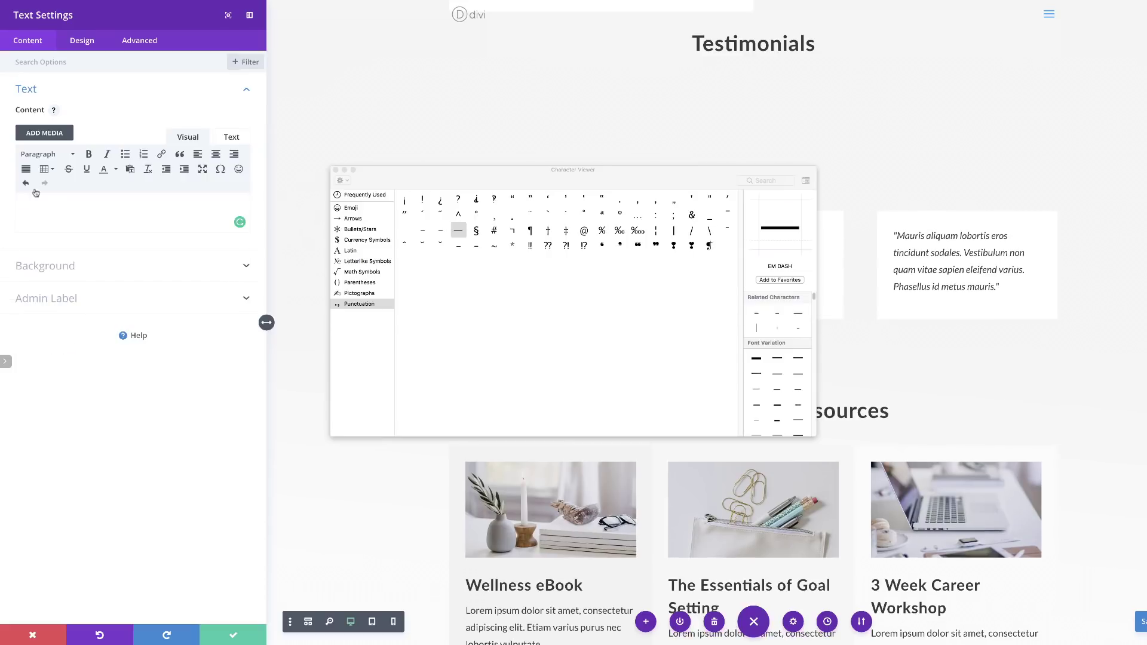
Fill the text content with a line of equals signs ending in the rightwards harpoon with barb down below long dash.
{"action": "double_click", "coordinate": [459, 233]}
{"action": "double_click", "coordinate": [514, 232]}
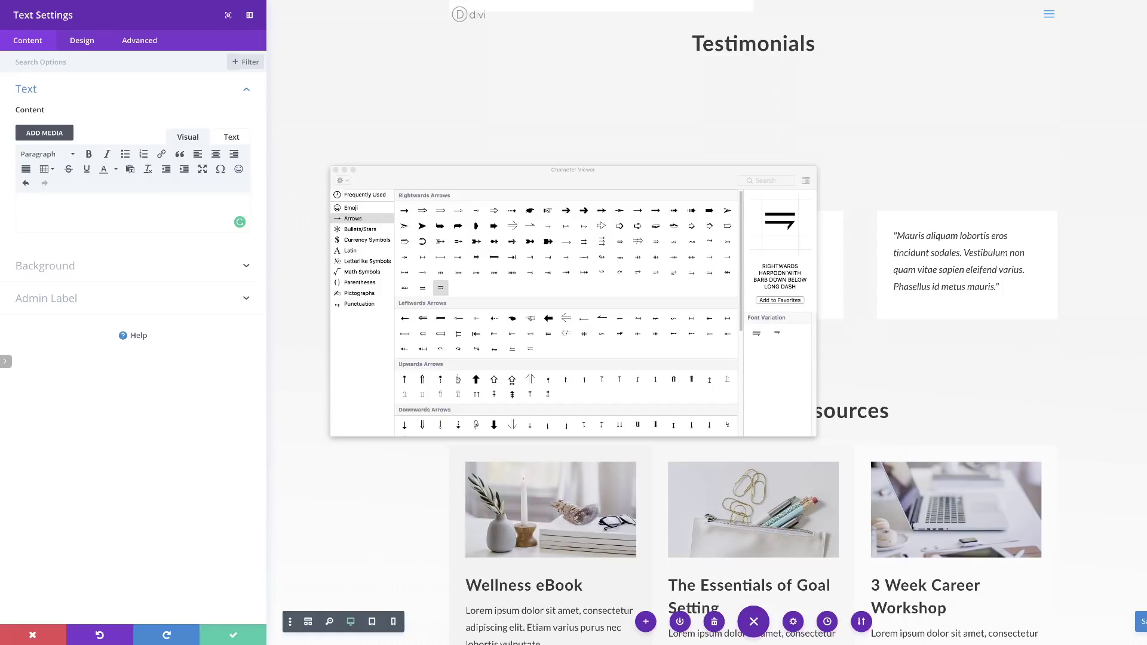
{"action": "type", "text": "===========⥭"}
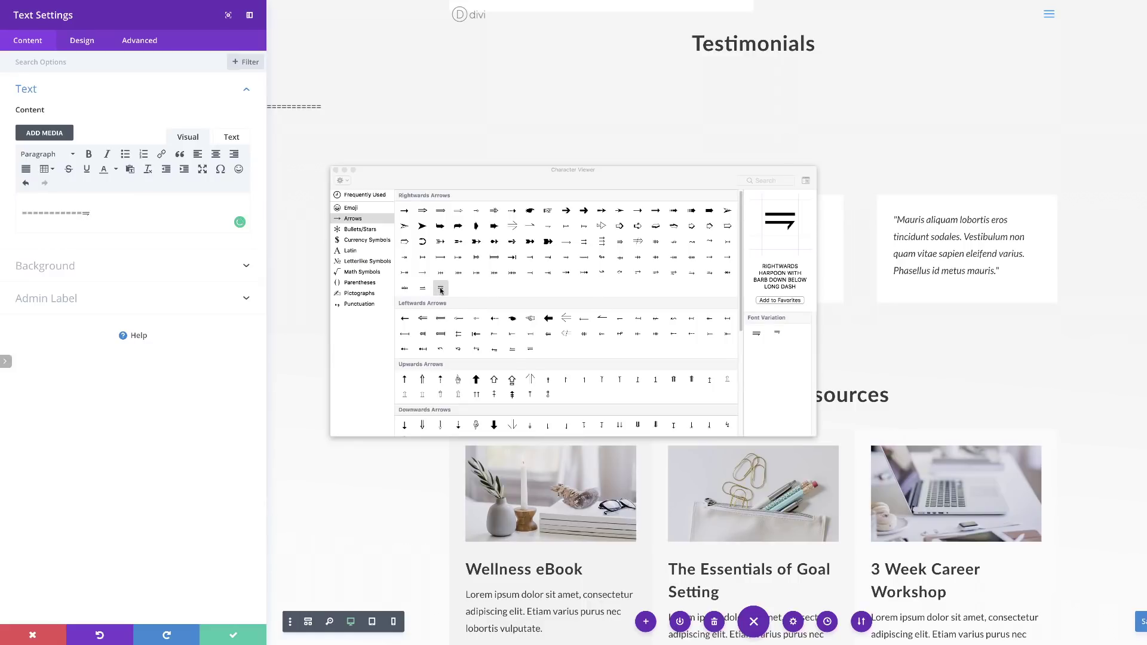
Look through the bracket symbols on coolsymbol.com and check the corner symbol in the Text module's content.
{"action": "double_click", "coordinate": [616, 186]}
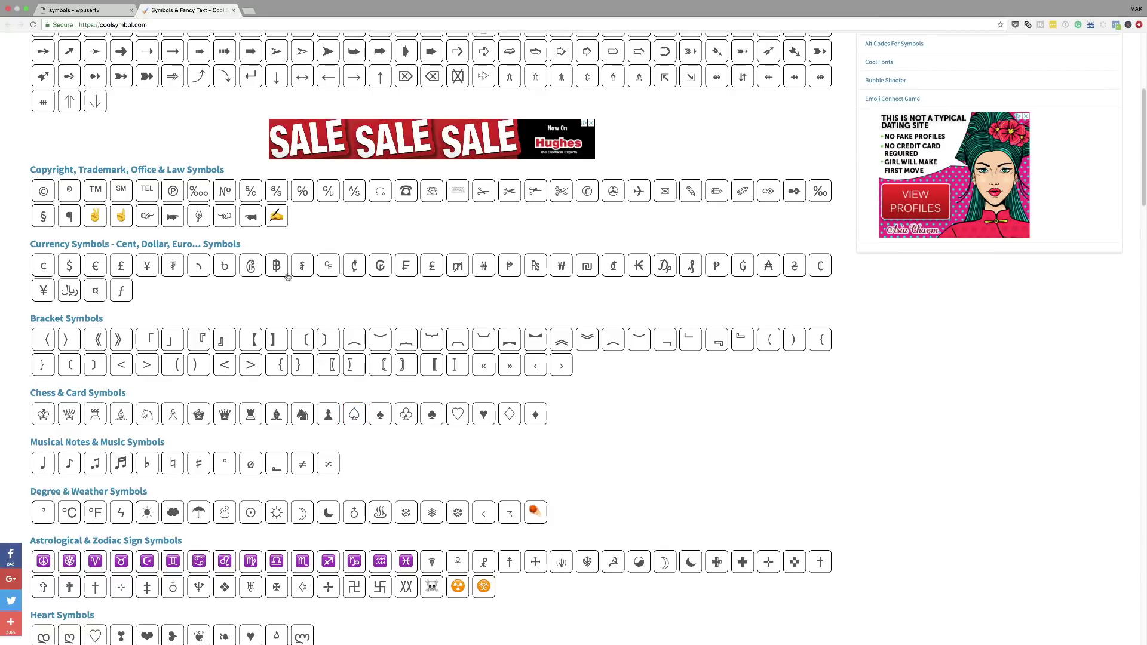
{"action": "left_click", "coordinate": [77, 10]}
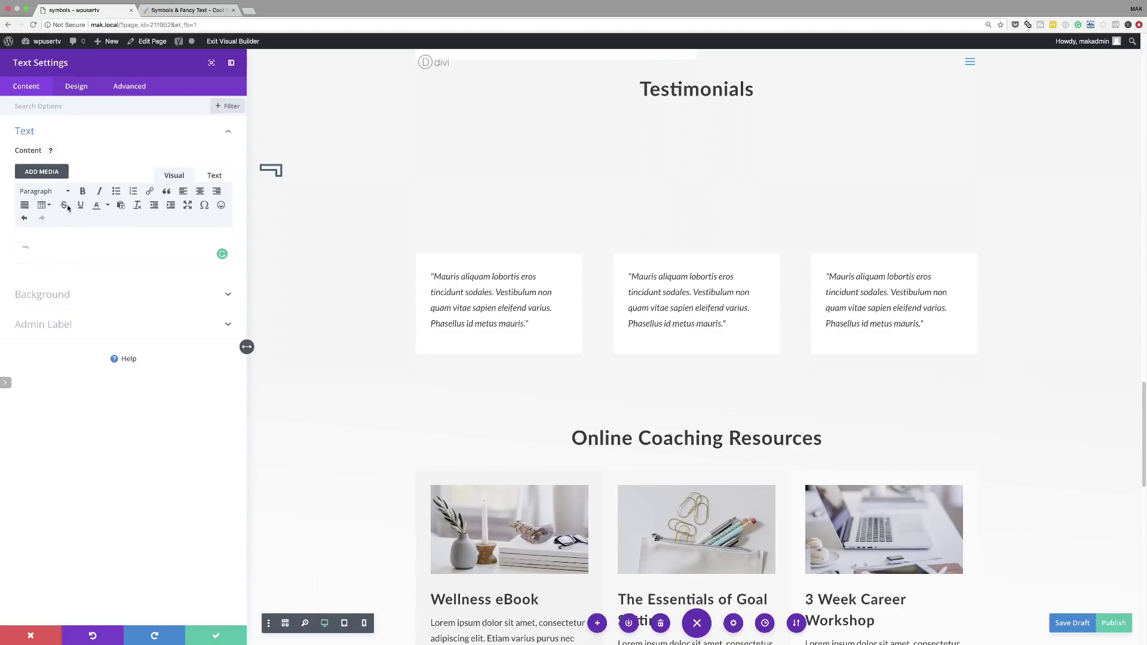
{"action": "double_click", "coordinate": [35, 246]}
{"action": "left_click", "coordinate": [35, 247]}
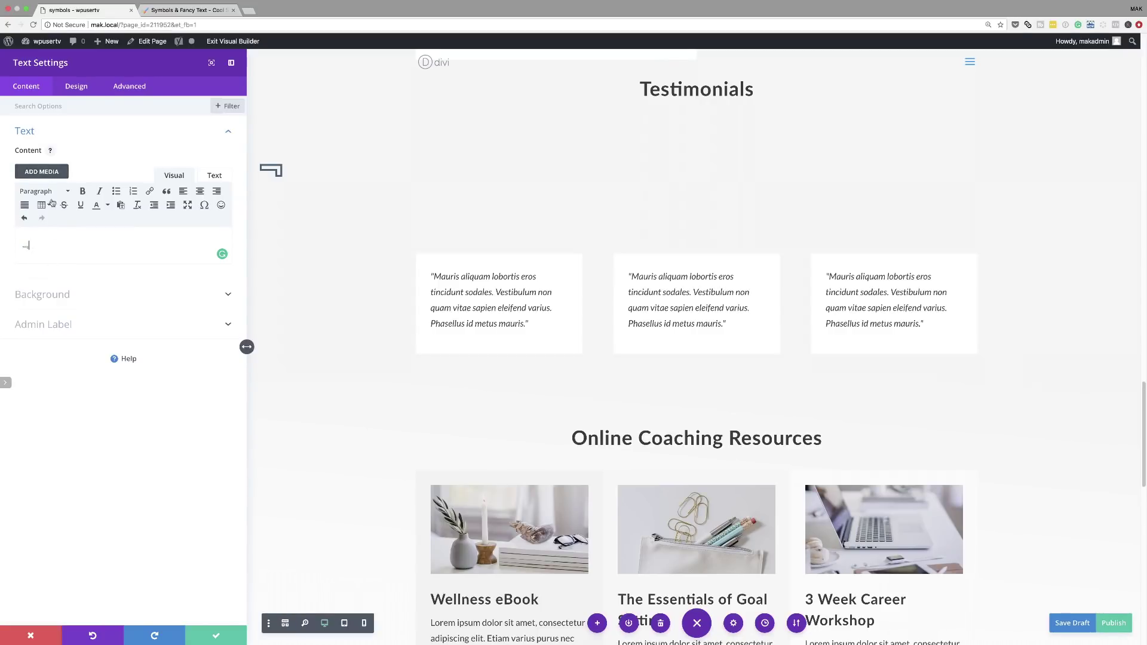
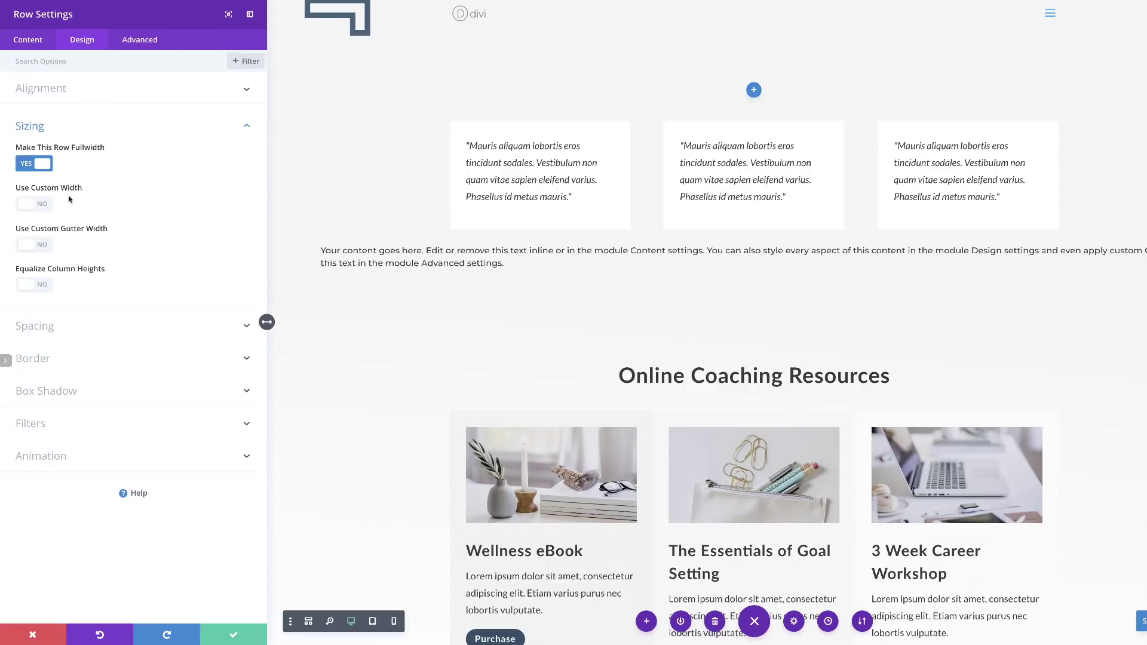
Enable a custom gutter width of 1 for the fullwidth row below the testimonial cards and save the row.
{"action": "left_click", "coordinate": [42, 246]}
{"action": "left_click_drag", "start_coordinate": [55, 287], "coordinate": [19, 287]}
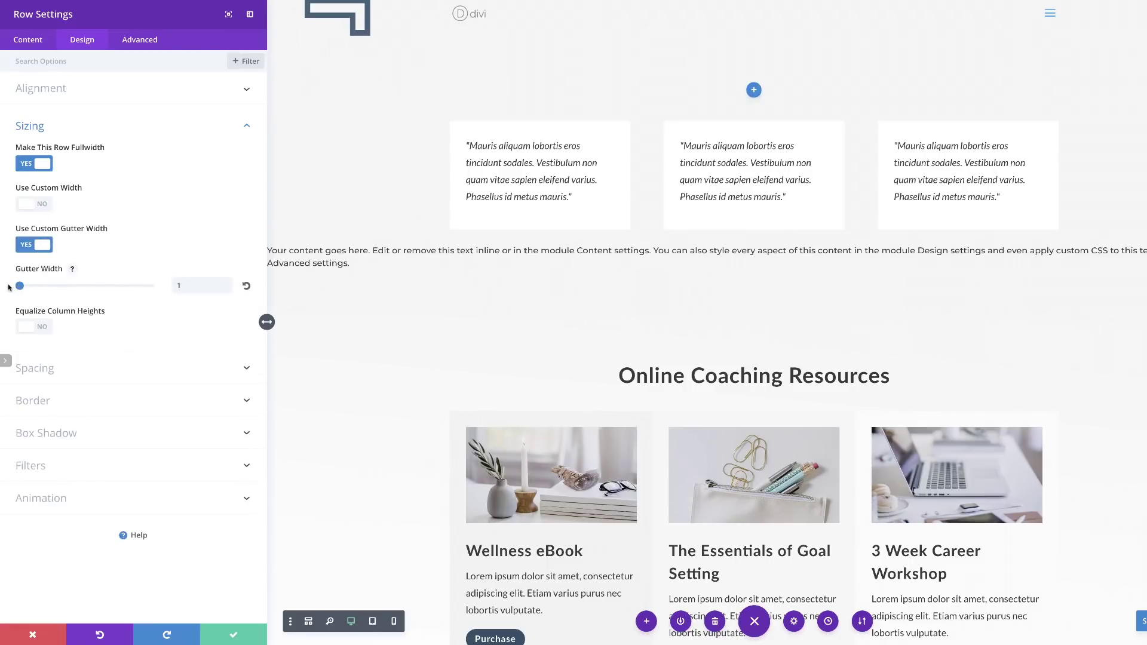
{"action": "left_click", "coordinate": [234, 637]}
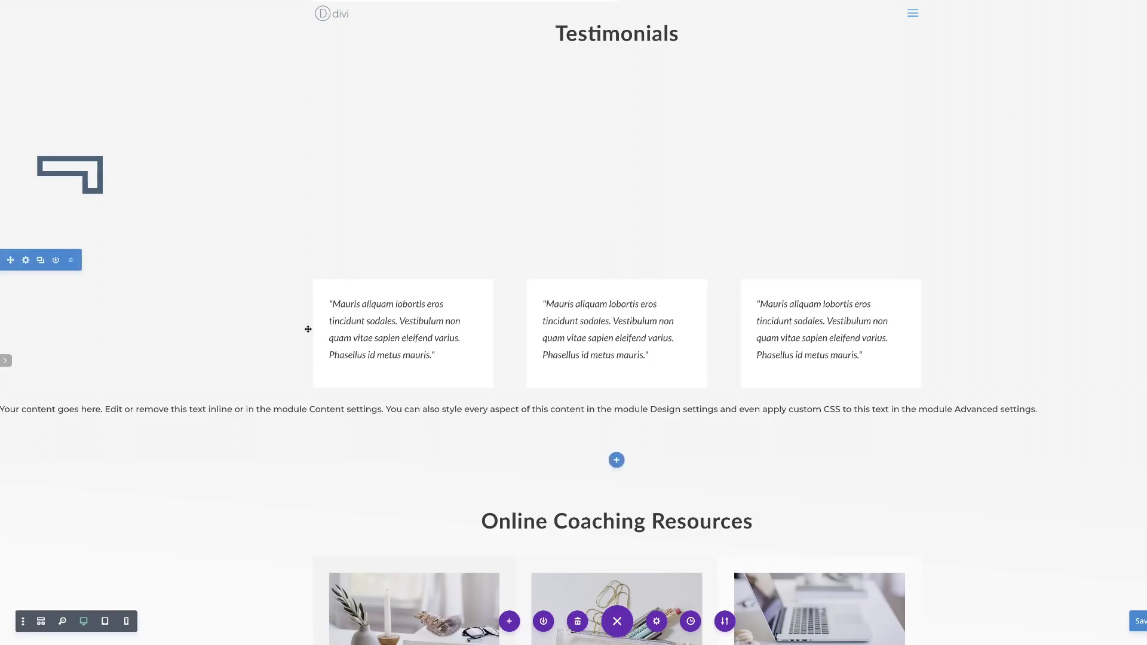
Copy the first symbol under Corner Symbols on coolsymbol.com and replace the lower Text module's placeholder content with it.
{"action": "right_click", "coordinate": [186, 12]}
{"action": "key", "text": "Escape"}
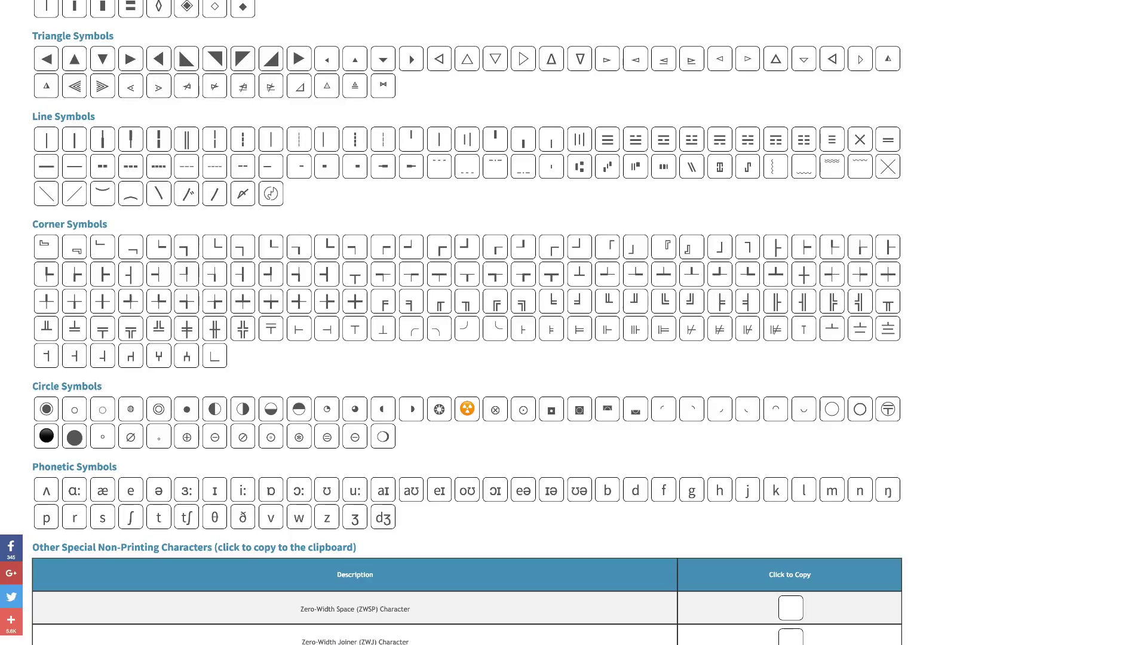
{"action": "left_click", "coordinate": [44, 249]}
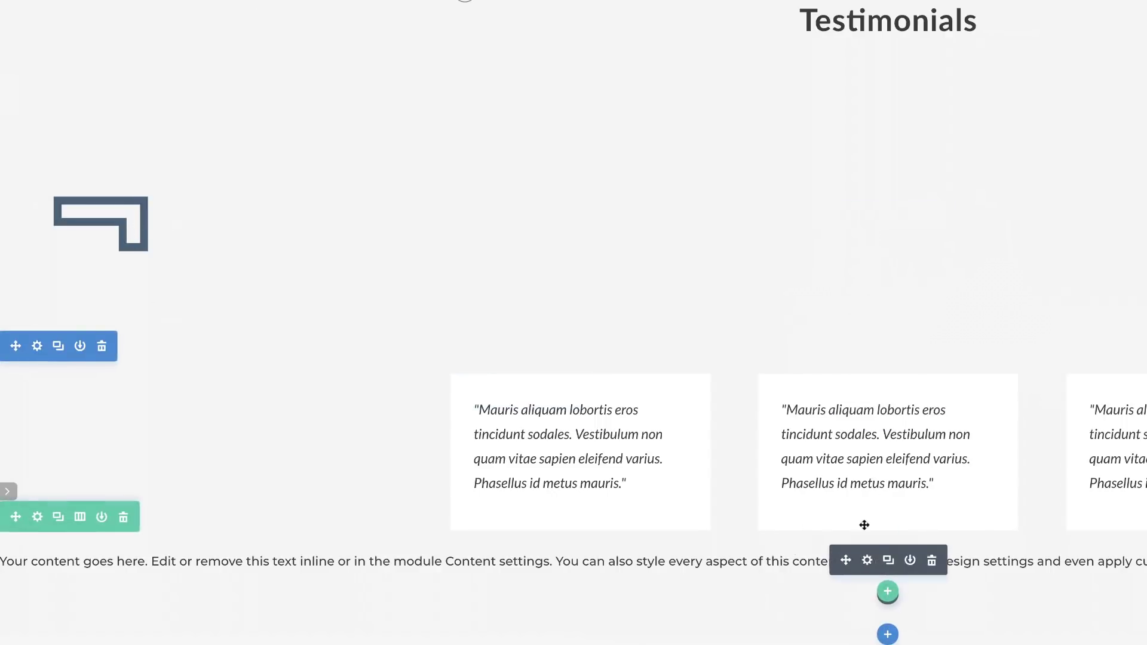
{"action": "left_click", "coordinate": [866, 560]}
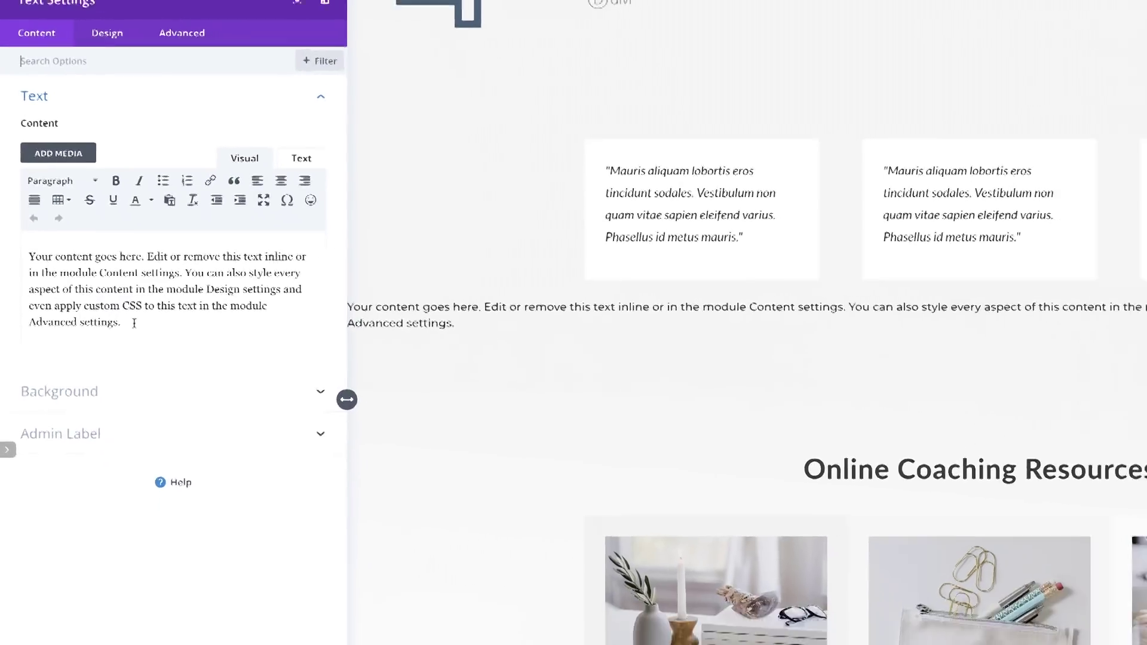
{"action": "left_click_drag", "start_coordinate": [100, 267], "coordinate": [12, 210]}
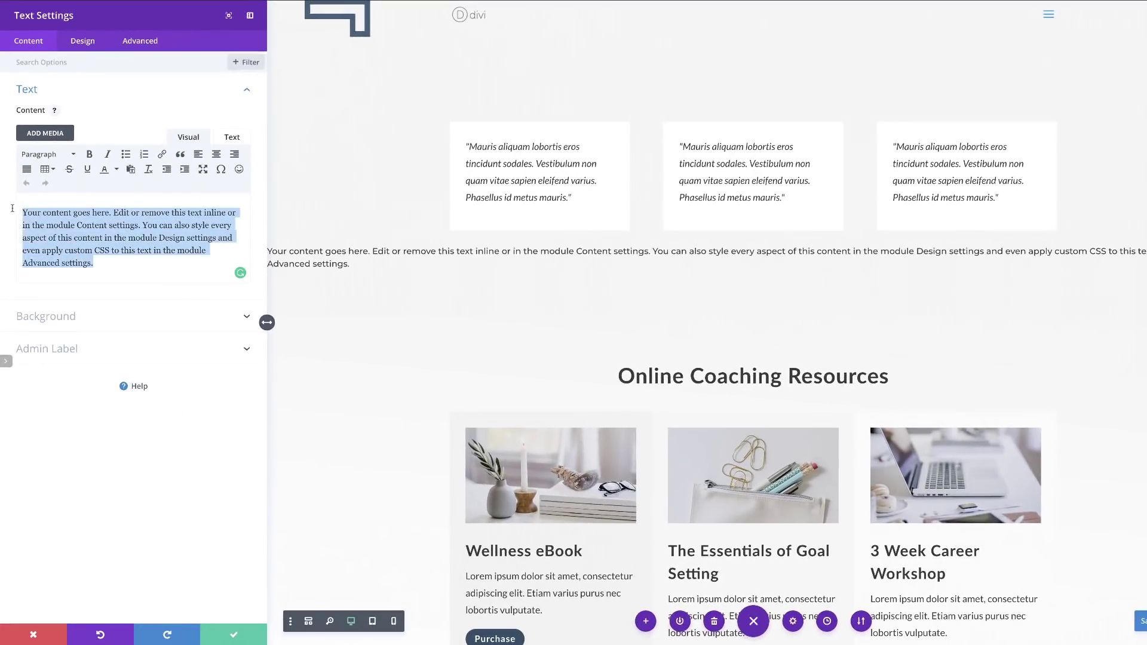
{"action": "key", "text": "BackSpace"}
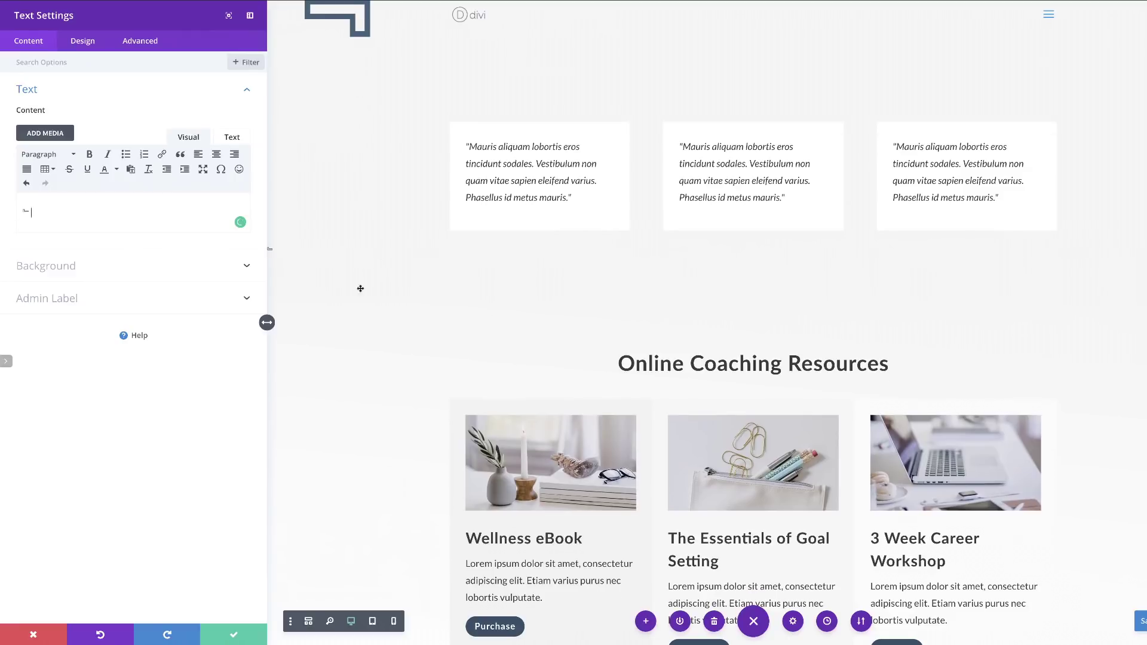
Right-align the new corner symbol's text and set its text size to 200px.
{"action": "left_click", "coordinate": [62, 40]}
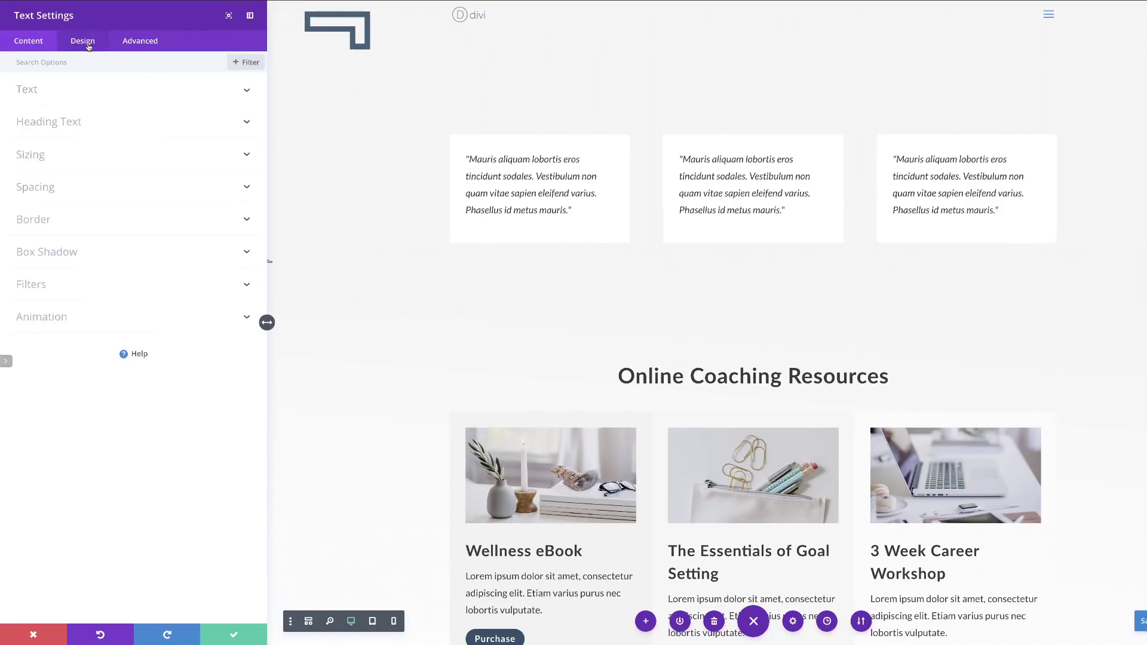
{"action": "left_click", "coordinate": [50, 98]}
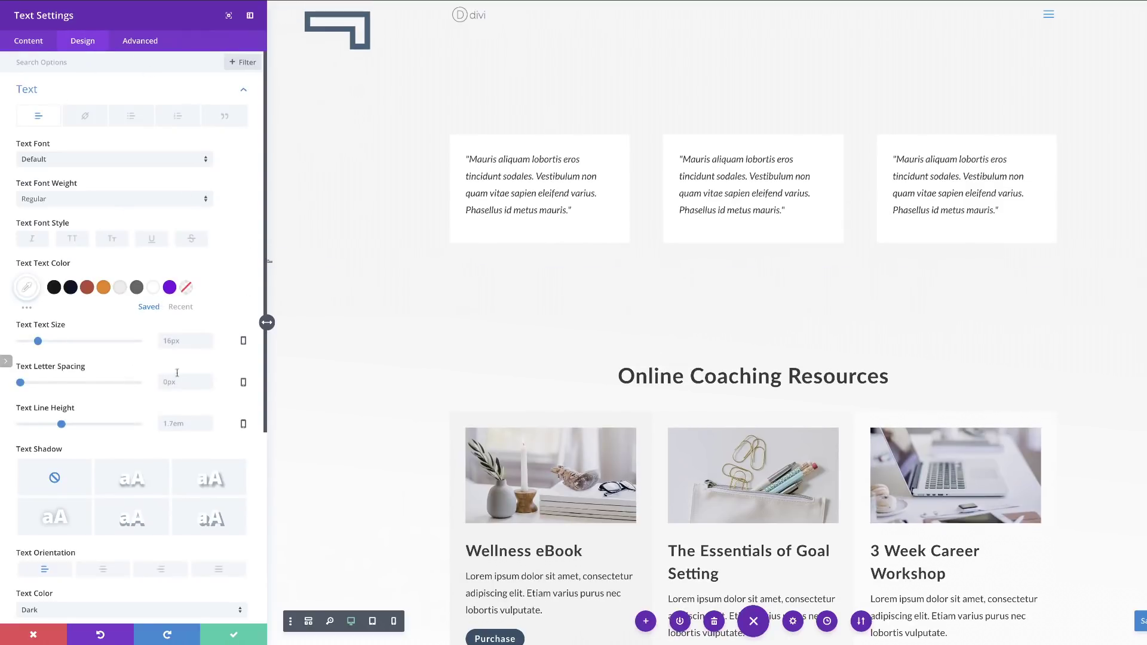
{"action": "scroll", "coordinate": [186, 493], "scroll_direction": "down", "scroll_amount": 1}
{"action": "left_click", "coordinate": [162, 558]}
{"action": "left_click_drag", "start_coordinate": [38, 329], "coordinate": [144, 325]}
{"action": "type", "text": "200"}
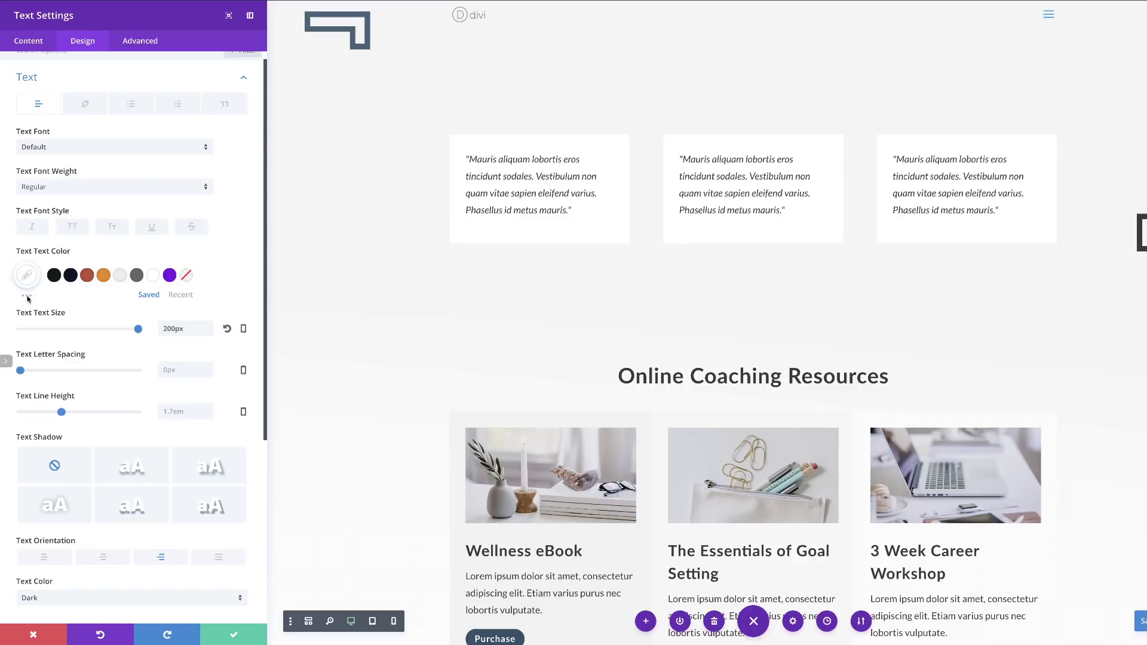
Set the corner symbol's text color to #ffb356 and its line height to 1em.
{"action": "left_click", "coordinate": [27, 276]}
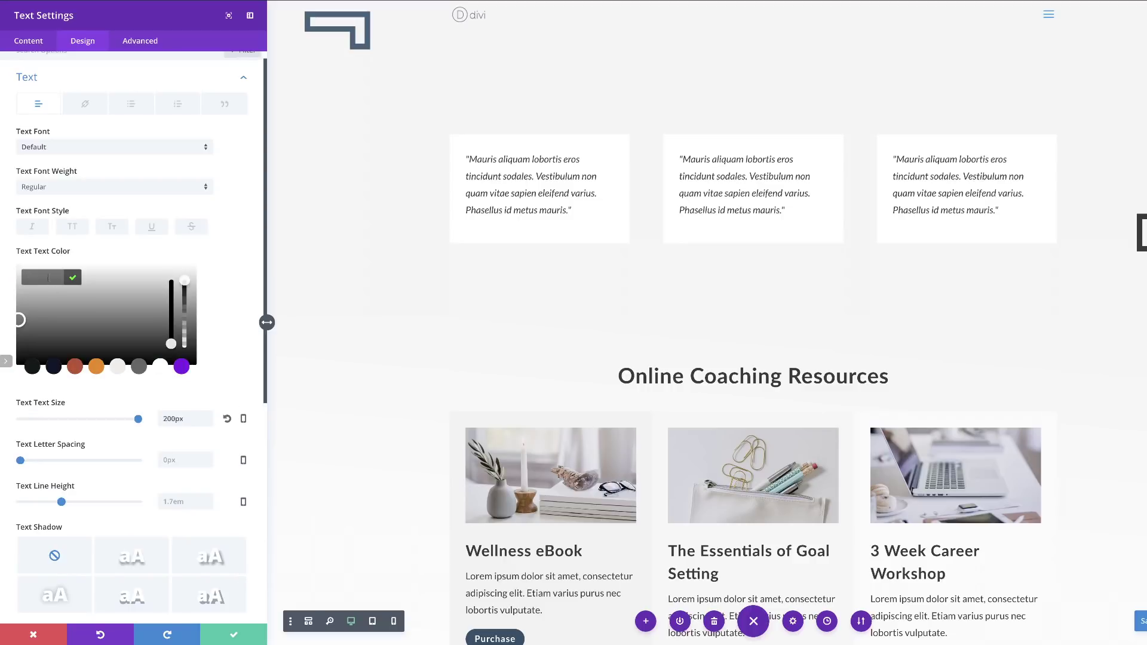
{"action": "left_click", "coordinate": [48, 277]}
{"action": "type", "text": "#ffb356"}
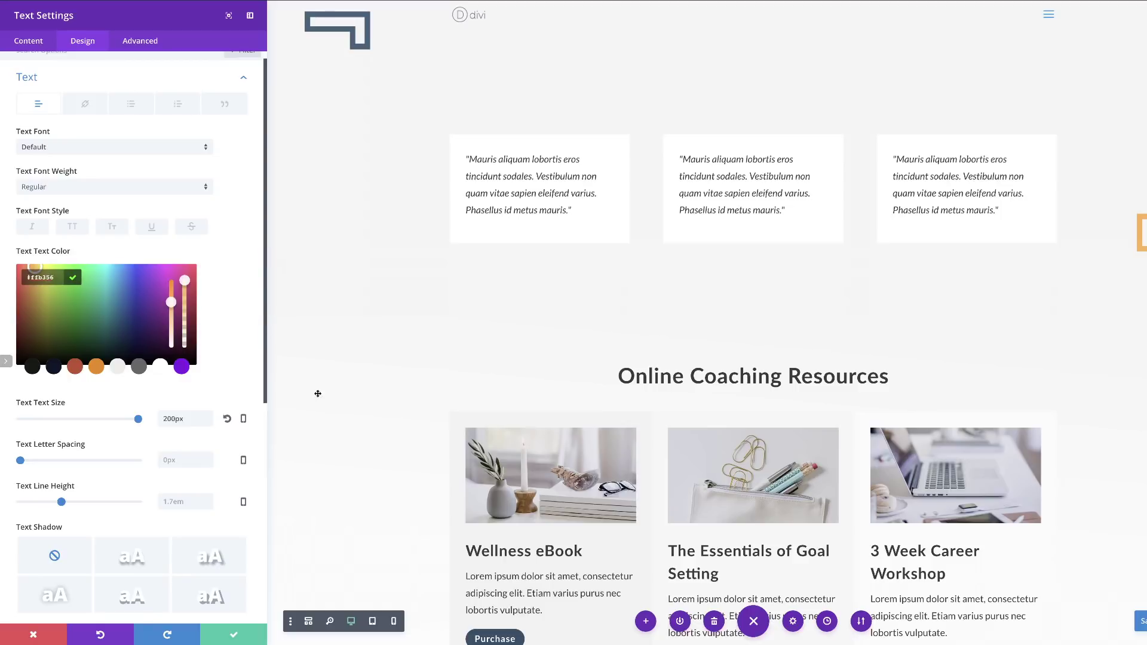
{"action": "left_click_drag", "start_coordinate": [64, 503], "coordinate": [7, 504]}
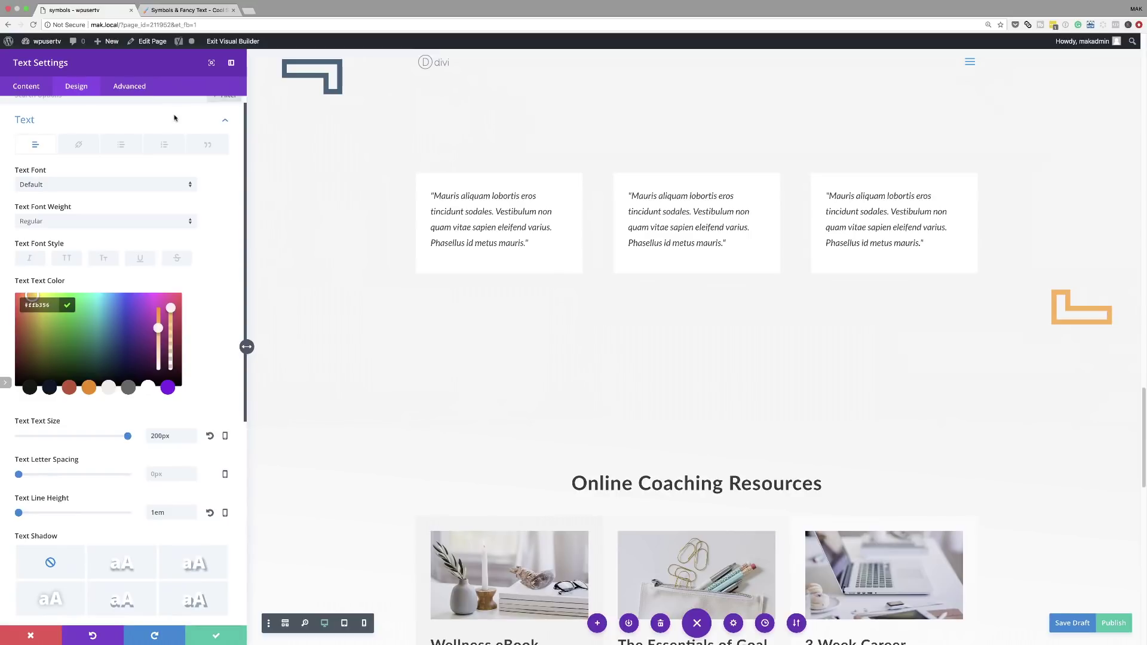
{"action": "left_click", "coordinate": [82, 87]}
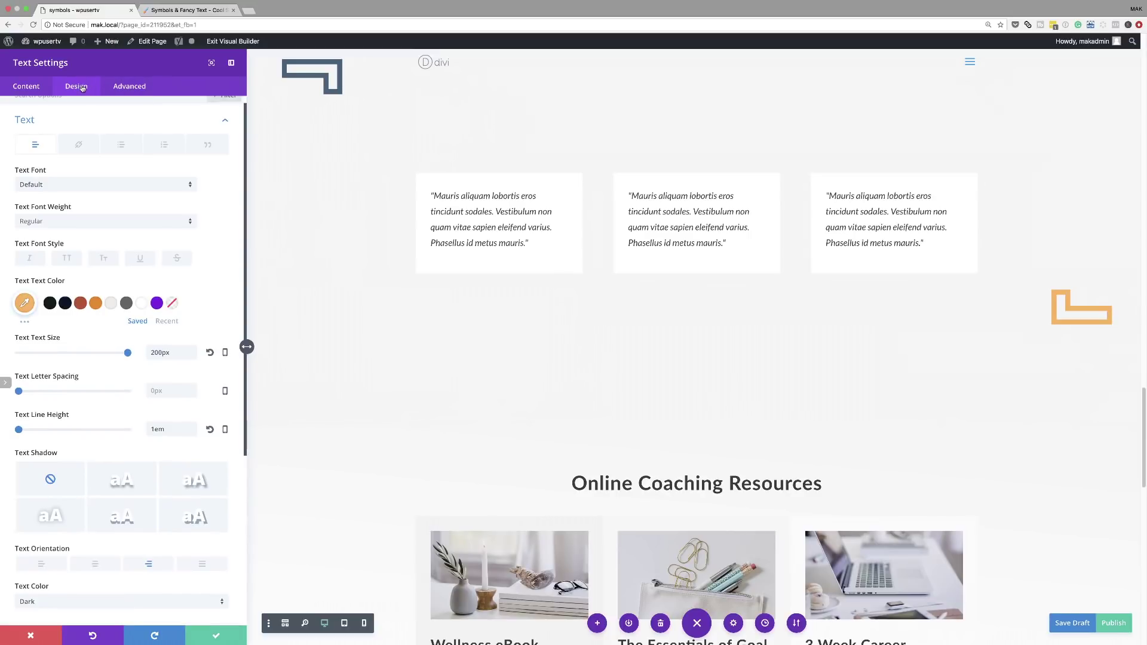
Reduce the orange symbol's module width until it sits near the third testimonial card's right edge, and save the module.
{"action": "scroll", "coordinate": [143, 224], "scroll_direction": "down", "scroll_amount": 5}
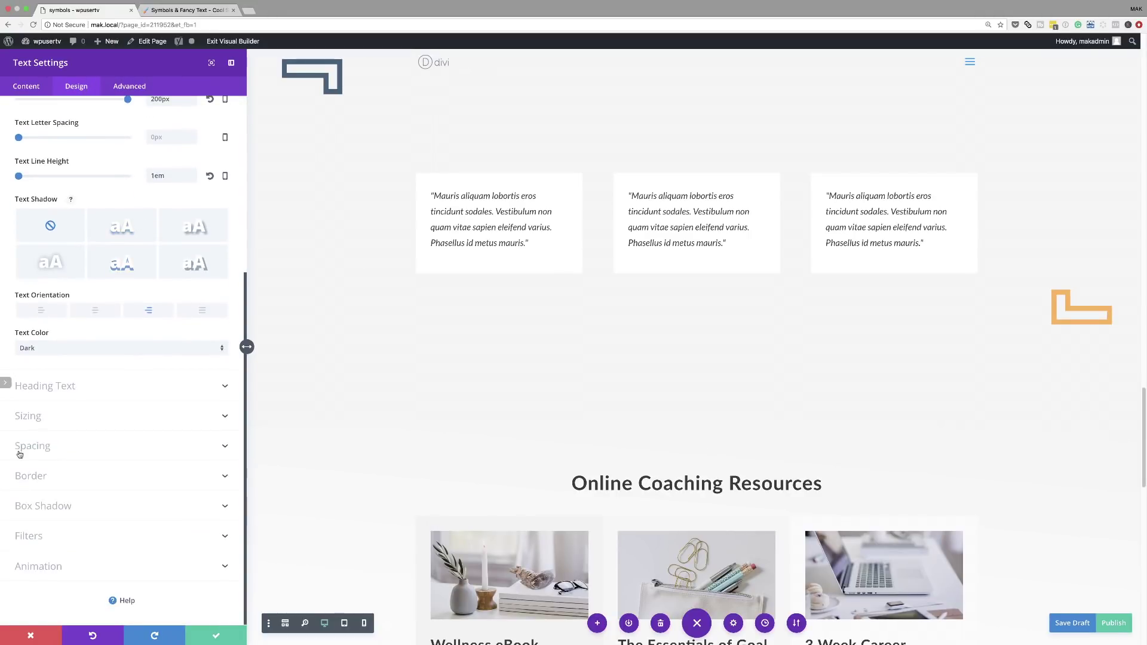
{"action": "left_click", "coordinate": [36, 418]}
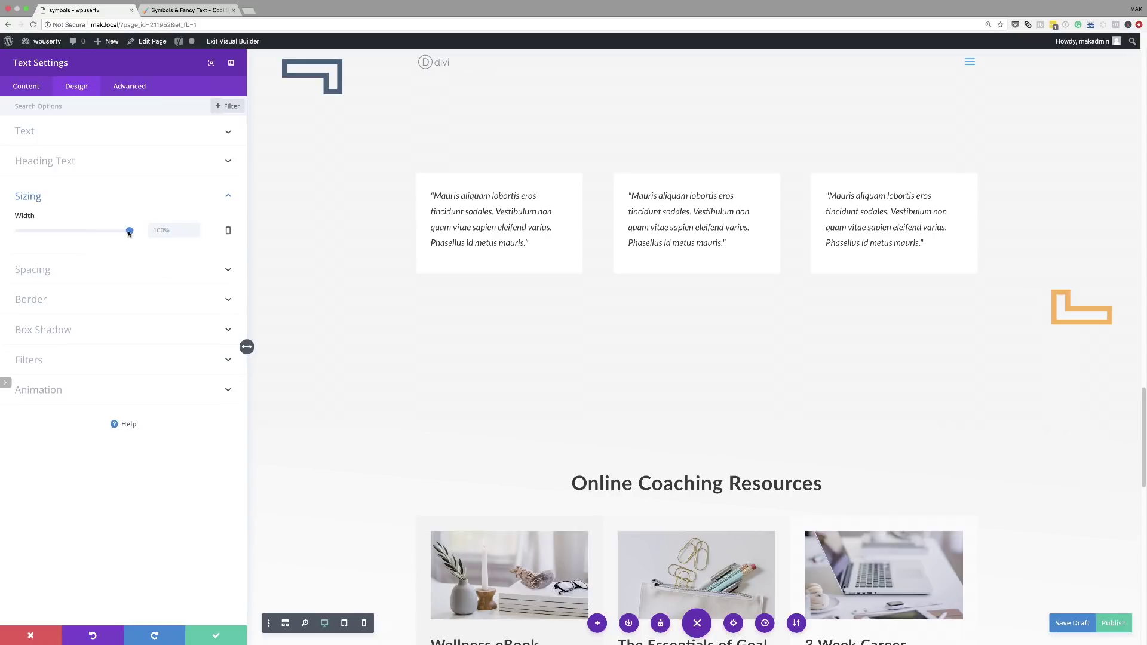
{"action": "left_click_drag", "start_coordinate": [129, 232], "coordinate": [114, 234]}
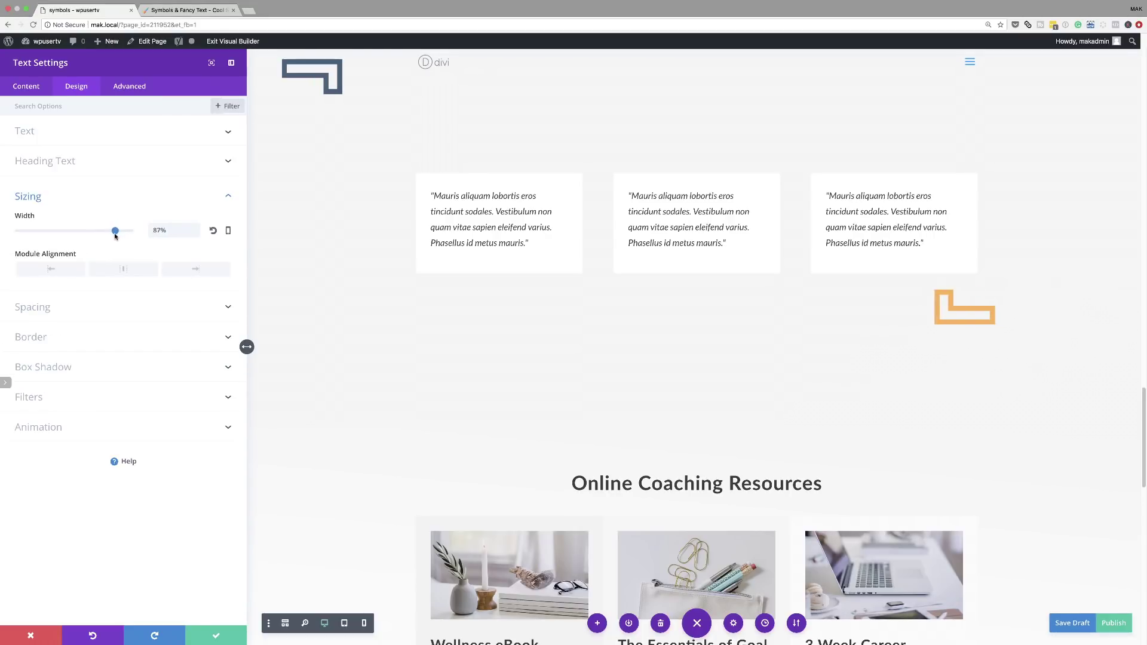
{"action": "left_click_drag", "start_coordinate": [115, 236], "coordinate": [118, 236]}
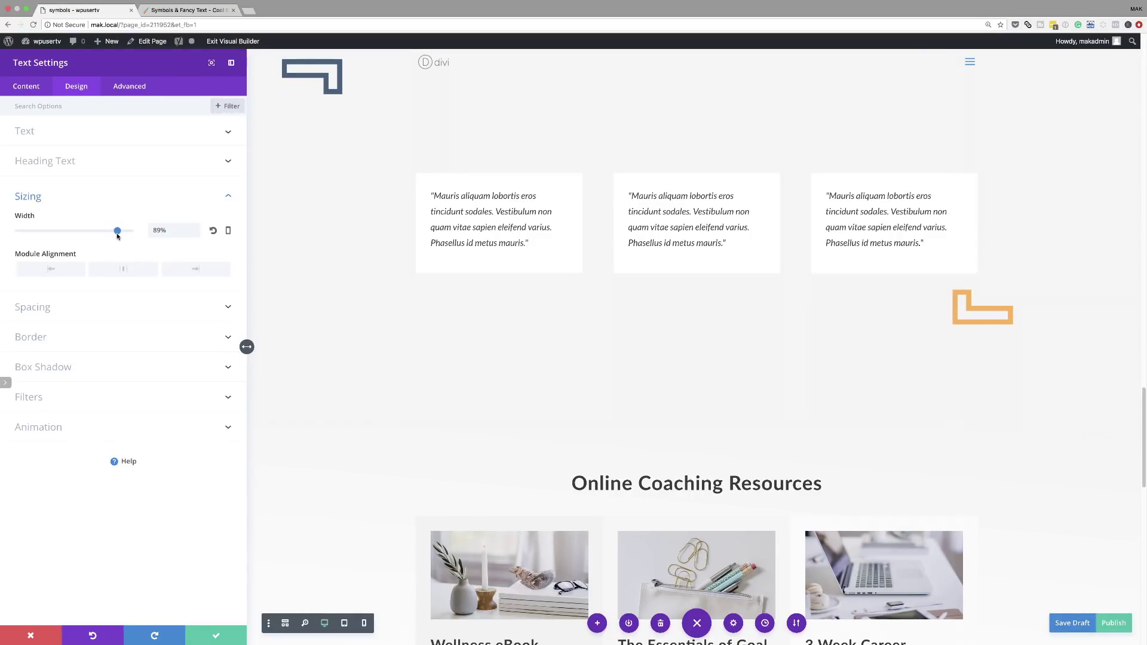
{"action": "left_click_drag", "start_coordinate": [117, 236], "coordinate": [108, 234]}
{"action": "left_click", "coordinate": [218, 636]}
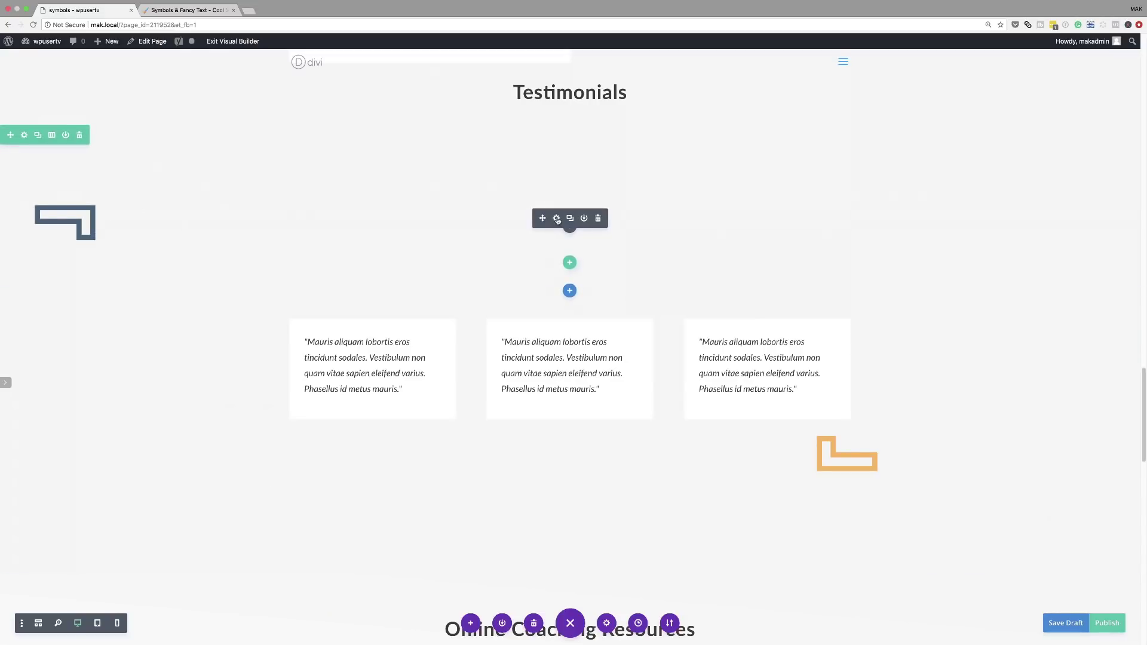
Narrow the blue corner symbol's Text module so the symbol sits near the first testimonial card's left edge, and save it.
{"action": "left_click", "coordinate": [556, 219]}
{"action": "left_click", "coordinate": [76, 86]}
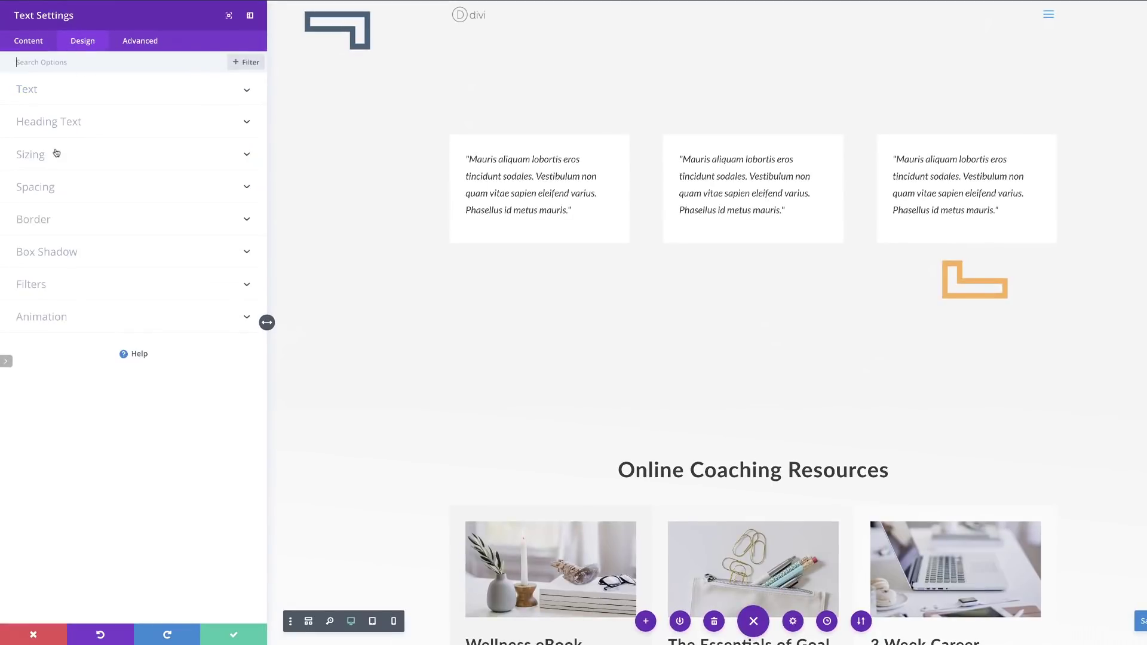
{"action": "left_click", "coordinate": [56, 153]}
{"action": "left_click_drag", "start_coordinate": [139, 198], "coordinate": [117, 199]}
{"action": "left_click", "coordinate": [234, 634]}
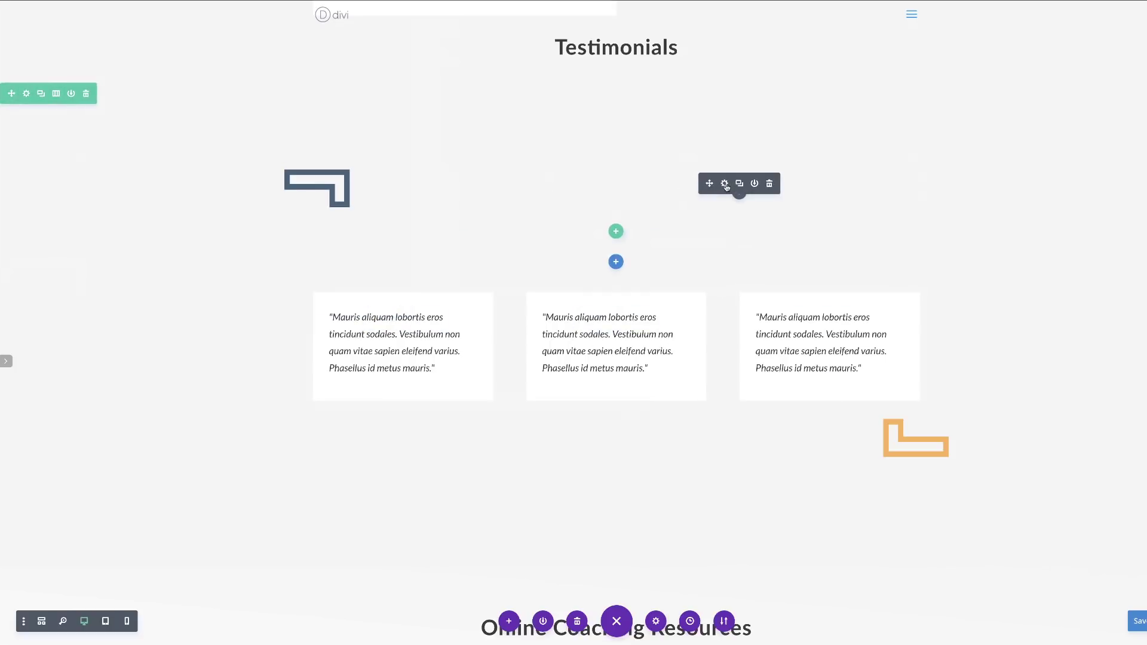
Give the blue corner symbol's Text module a custom bottom margin of -151px and save it.
{"action": "left_click", "coordinate": [725, 184]}
{"action": "left_click", "coordinate": [95, 40]}
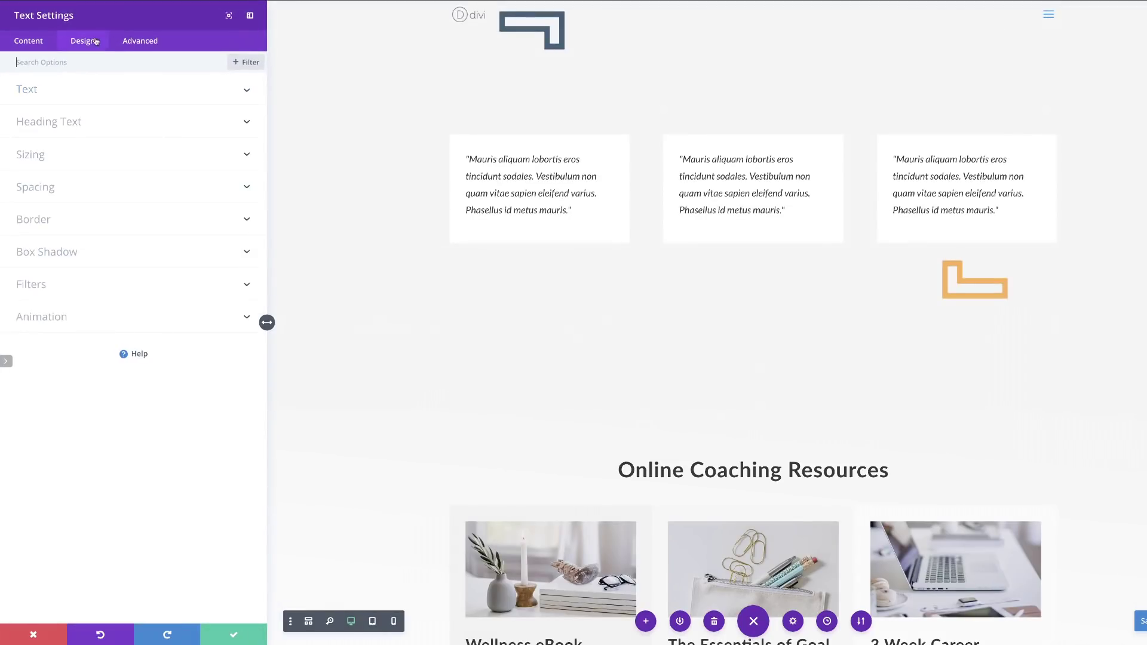
{"action": "left_click", "coordinate": [50, 186]}
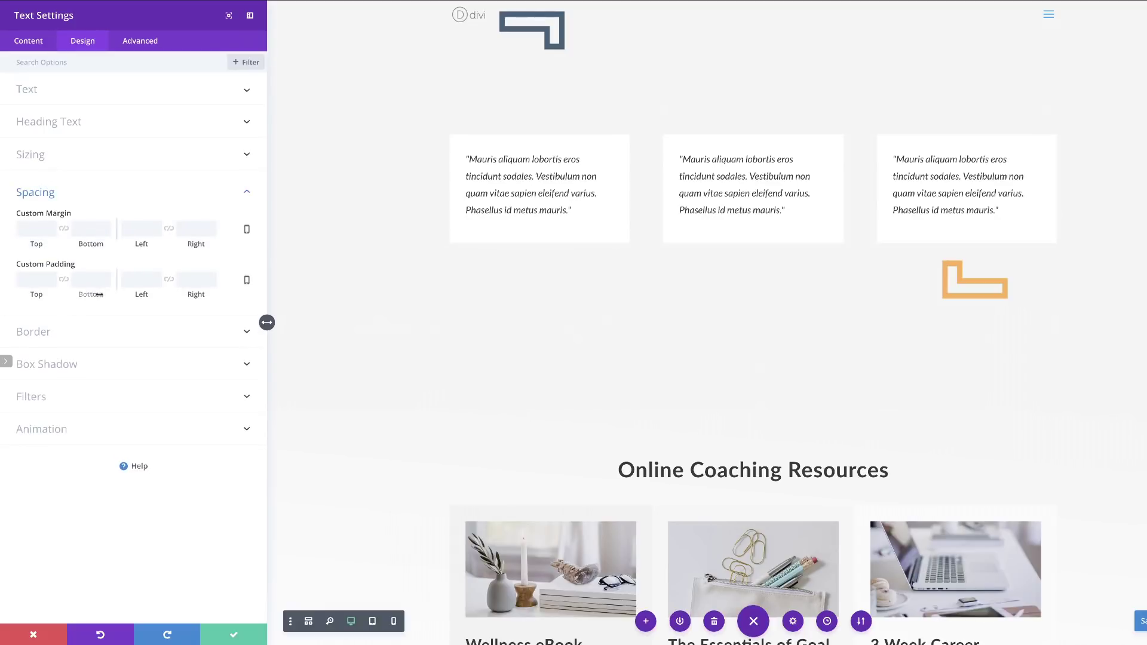
{"action": "left_click_drag", "start_coordinate": [91, 243], "coordinate": [0, 242]}
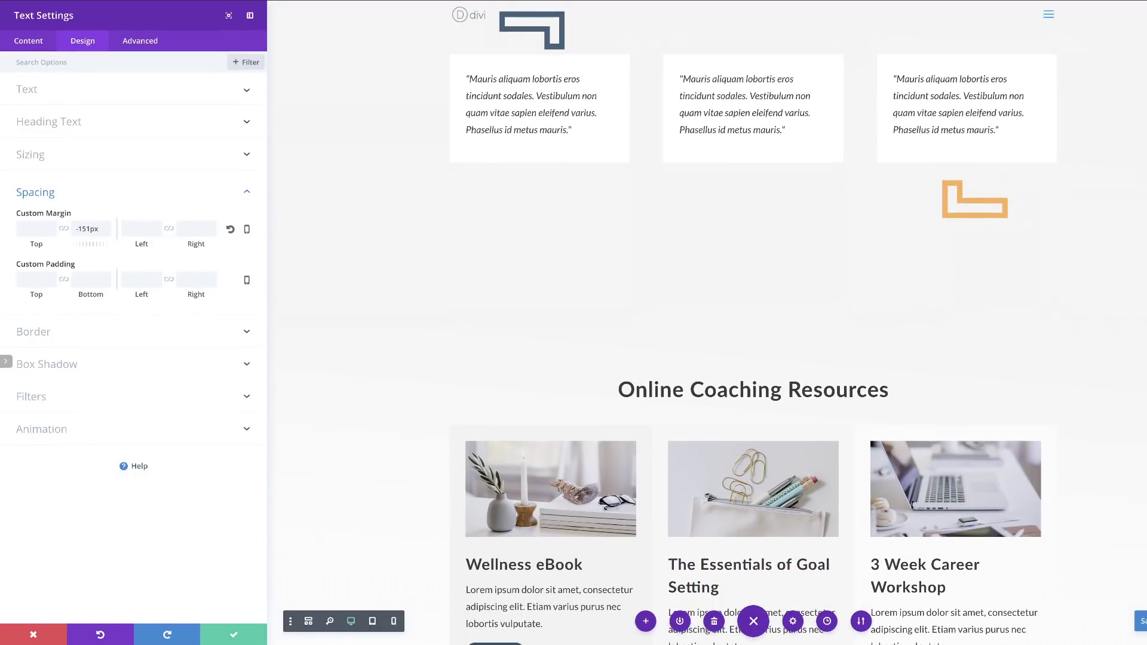
{"action": "left_click", "coordinate": [235, 636]}
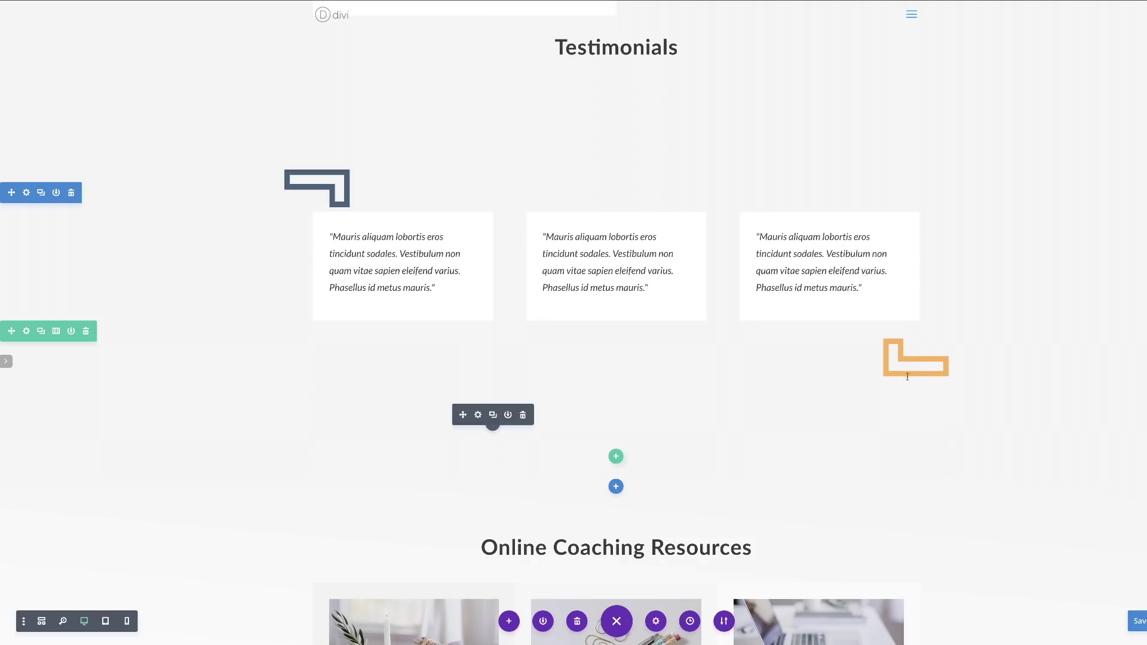
Set the orange symbol module's top margin to -39px, top padding to 13px and bottom padding to 0px, and save it.
{"action": "left_click", "coordinate": [478, 414]}
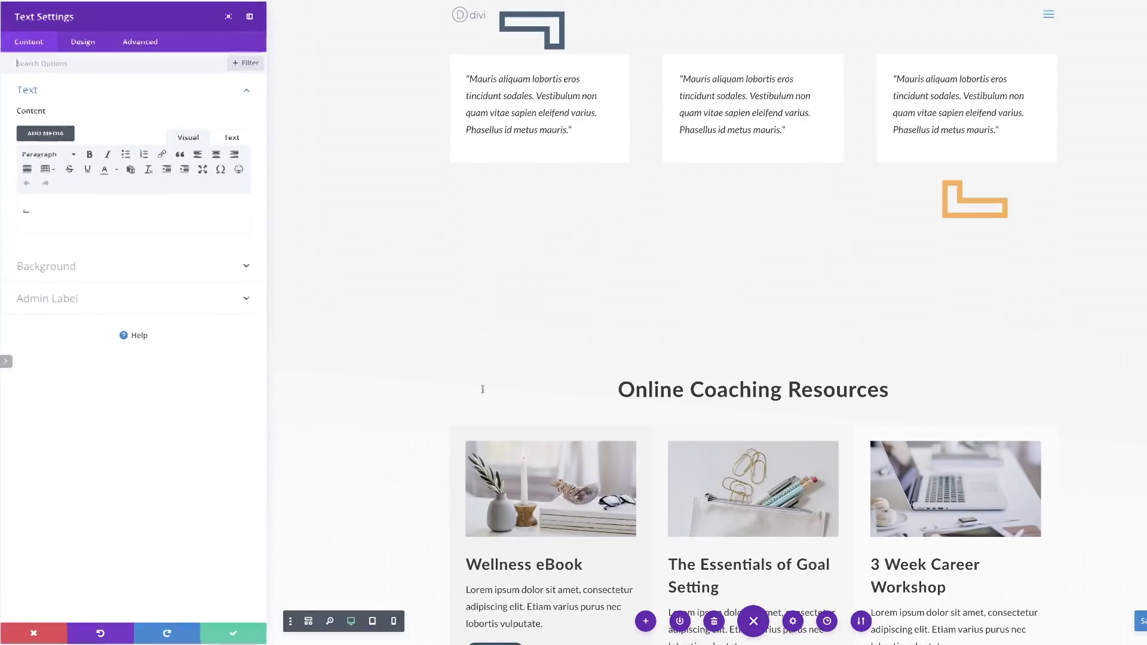
{"action": "left_click", "coordinate": [86, 41]}
{"action": "left_click", "coordinate": [36, 191]}
{"action": "left_click_drag", "start_coordinate": [21, 243], "coordinate": [11, 250]}
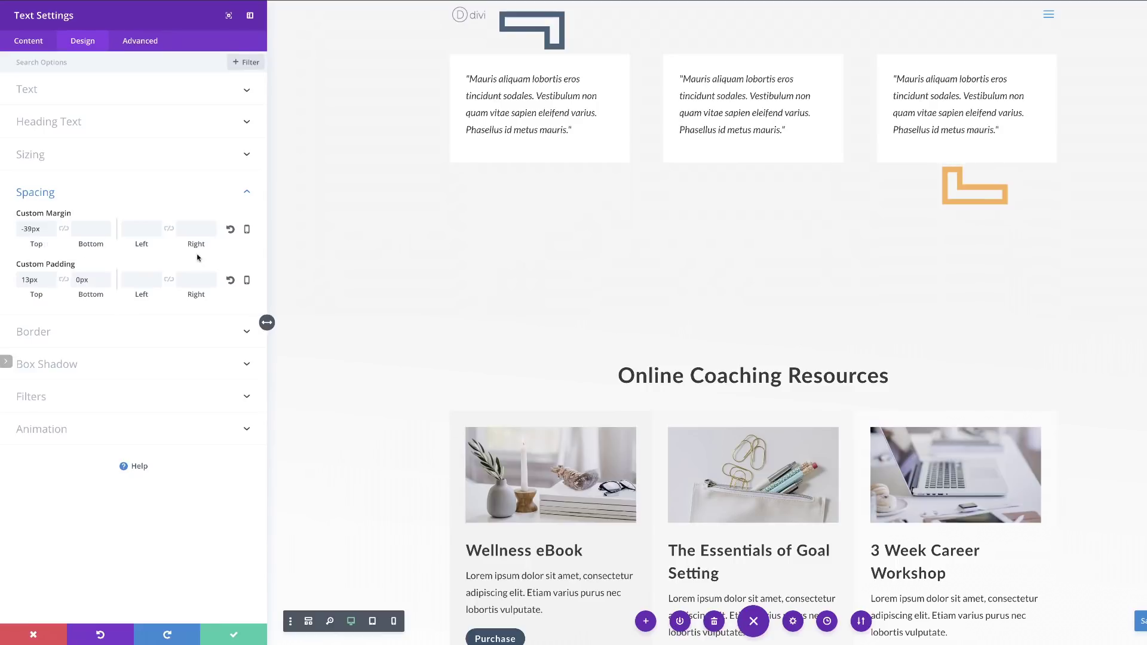
{"action": "left_click", "coordinate": [237, 633]}
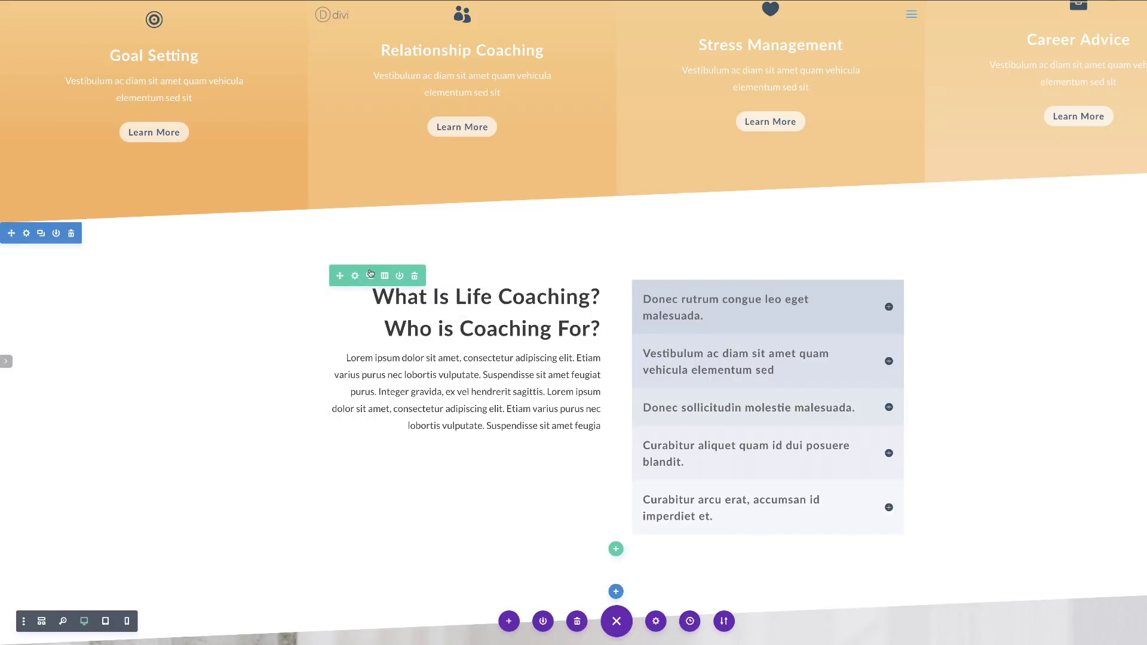
Insert an empty one-column row below the "What Is Life Coaching?" row and open the new row's settings.
{"action": "left_click", "coordinate": [616, 549]}
{"action": "scroll", "coordinate": [550, 358], "scroll_direction": "down", "scroll_amount": 1}
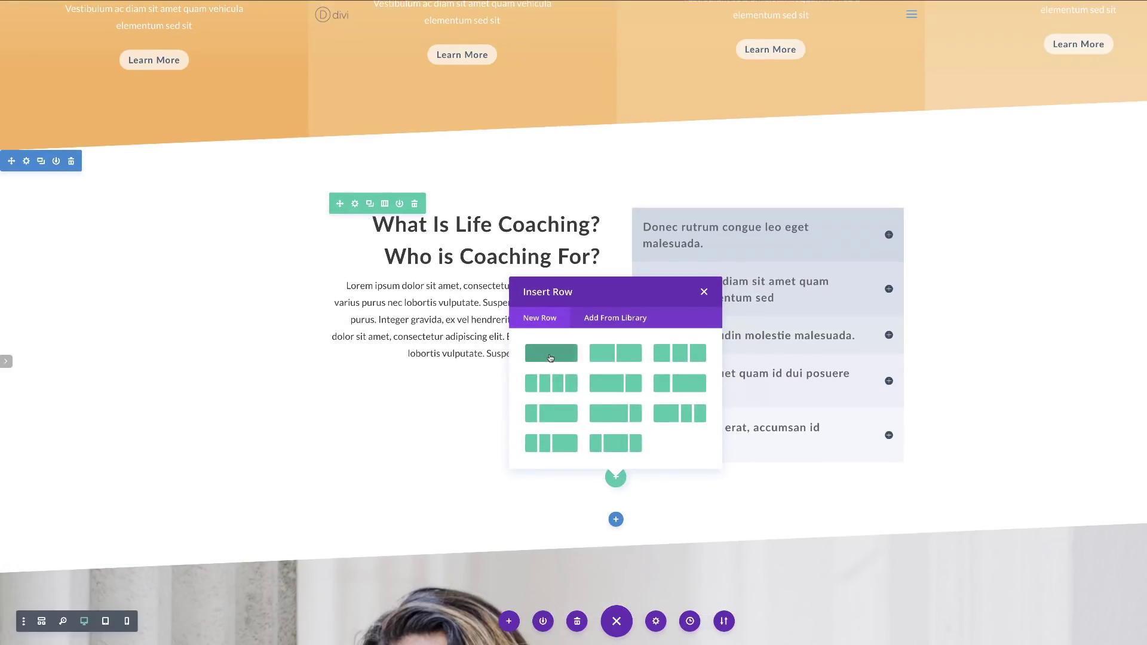
{"action": "left_click", "coordinate": [550, 357]}
{"action": "left_click", "coordinate": [702, 318]}
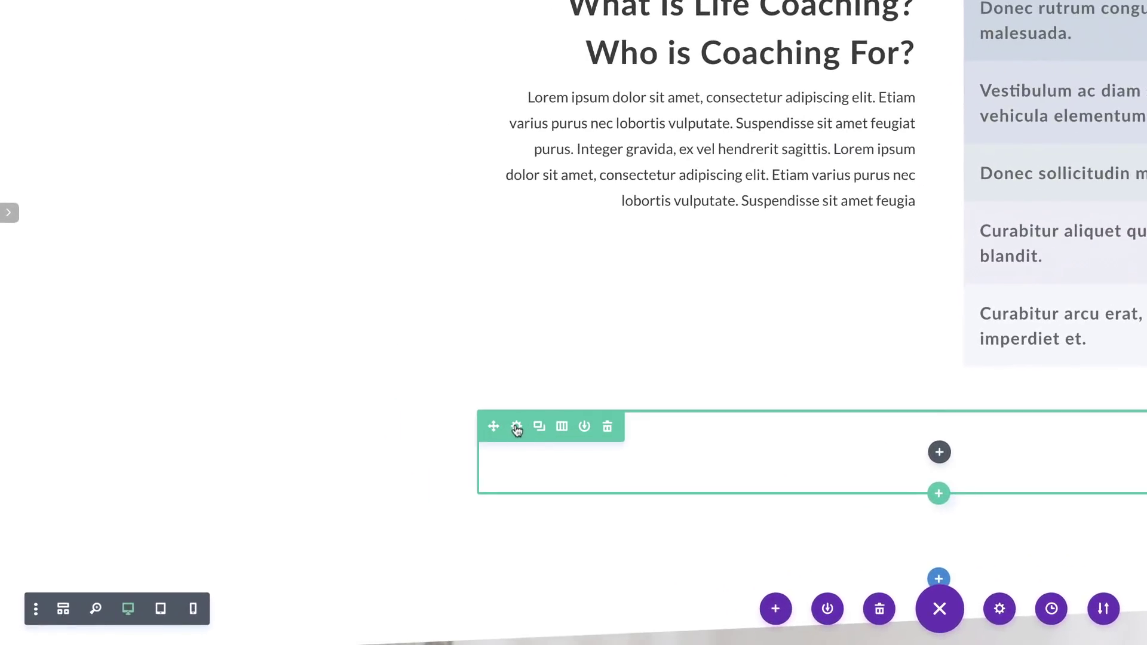
{"action": "left_click", "coordinate": [516, 427]}
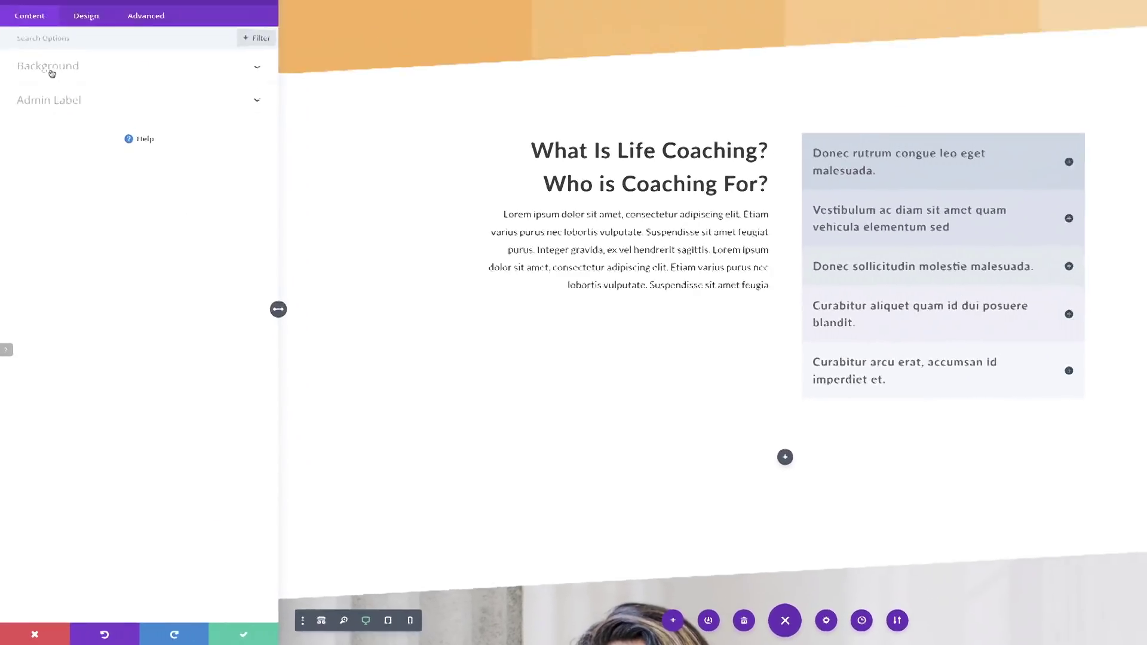
Make the new row fullwidth with a custom gutter width at the slider's minimum, and save the row settings.
{"action": "left_click", "coordinate": [88, 7]}
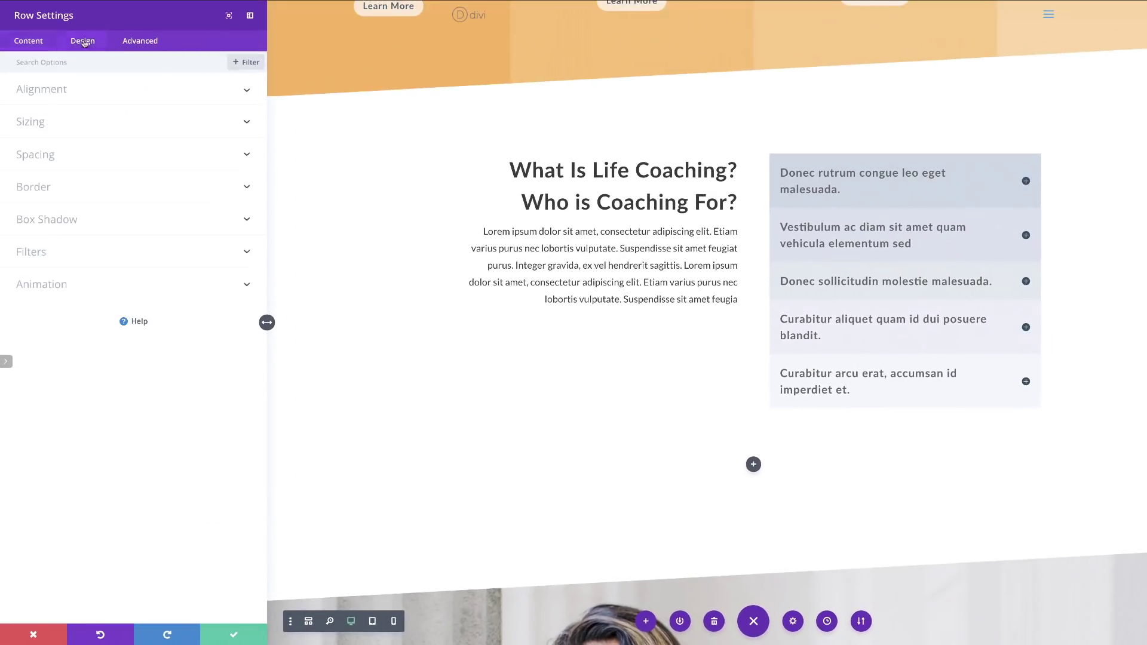
{"action": "left_click", "coordinate": [40, 127]}
{"action": "left_click", "coordinate": [47, 166]}
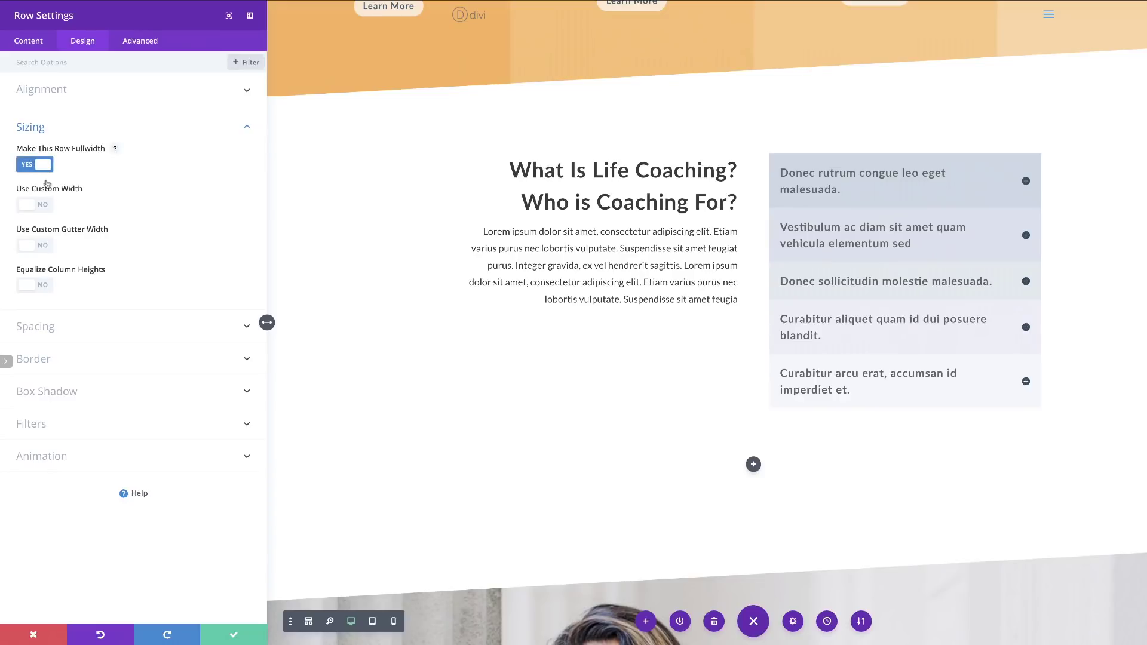
{"action": "left_click", "coordinate": [45, 250]}
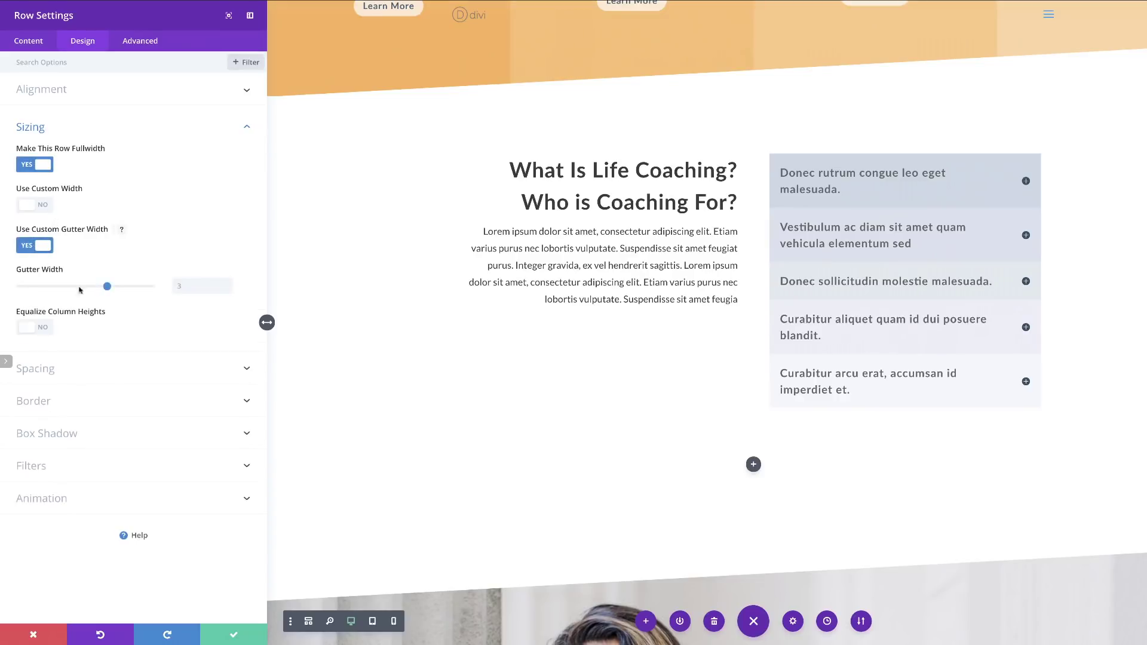
{"action": "left_click", "coordinate": [21, 285]}
{"action": "left_click", "coordinate": [231, 634]}
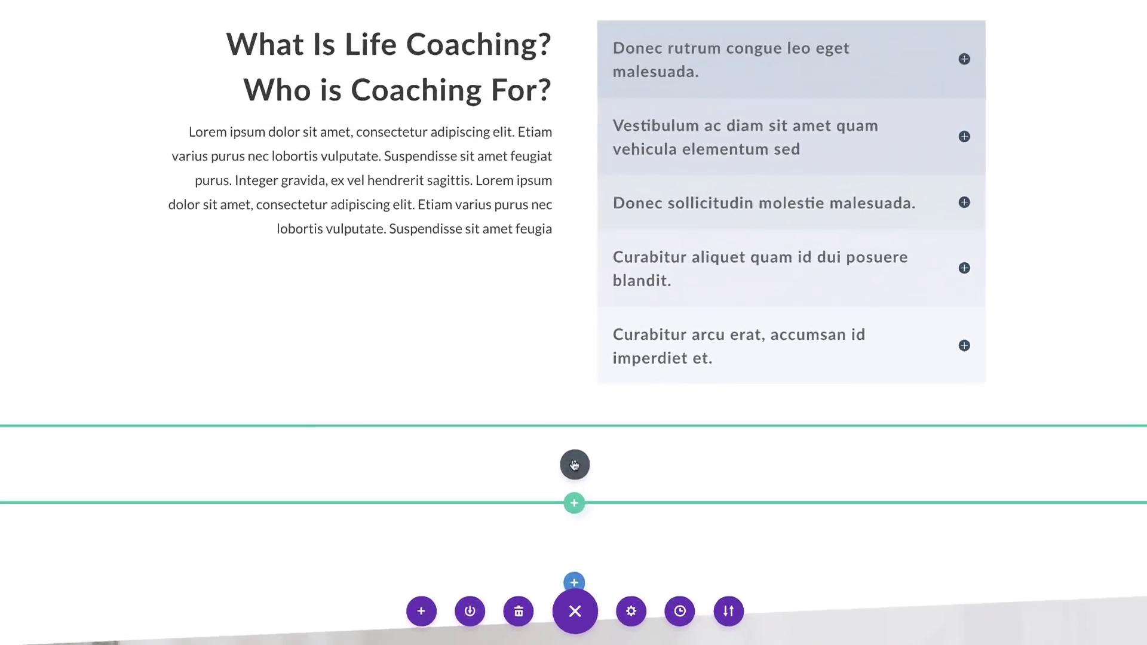
Insert a Text module into the empty row below the "What Is Life Coaching?" content.
{"action": "left_click", "coordinate": [611, 513]}
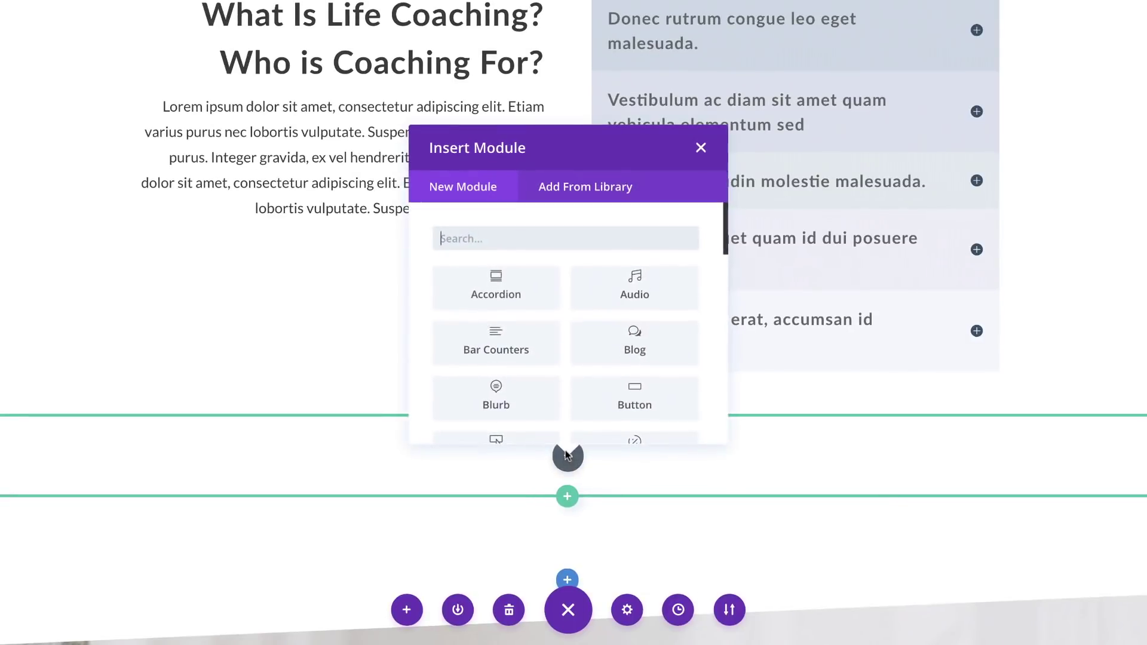
{"action": "left_click", "coordinate": [536, 246]}
{"action": "type", "text": "TEXT"}
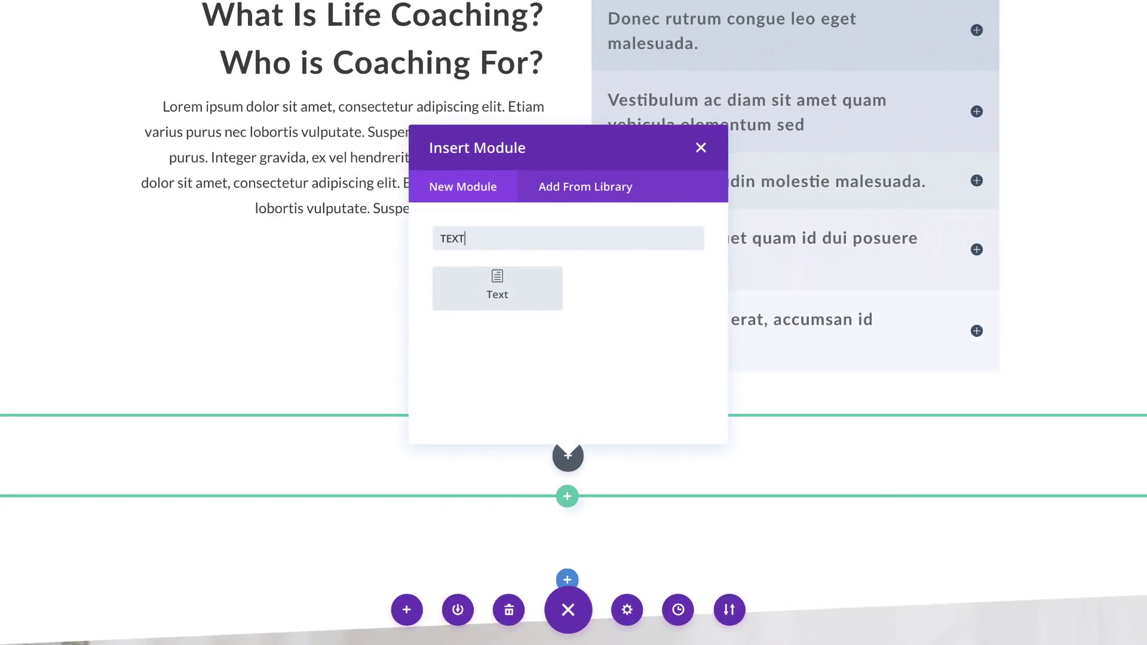
{"action": "left_click", "coordinate": [499, 281]}
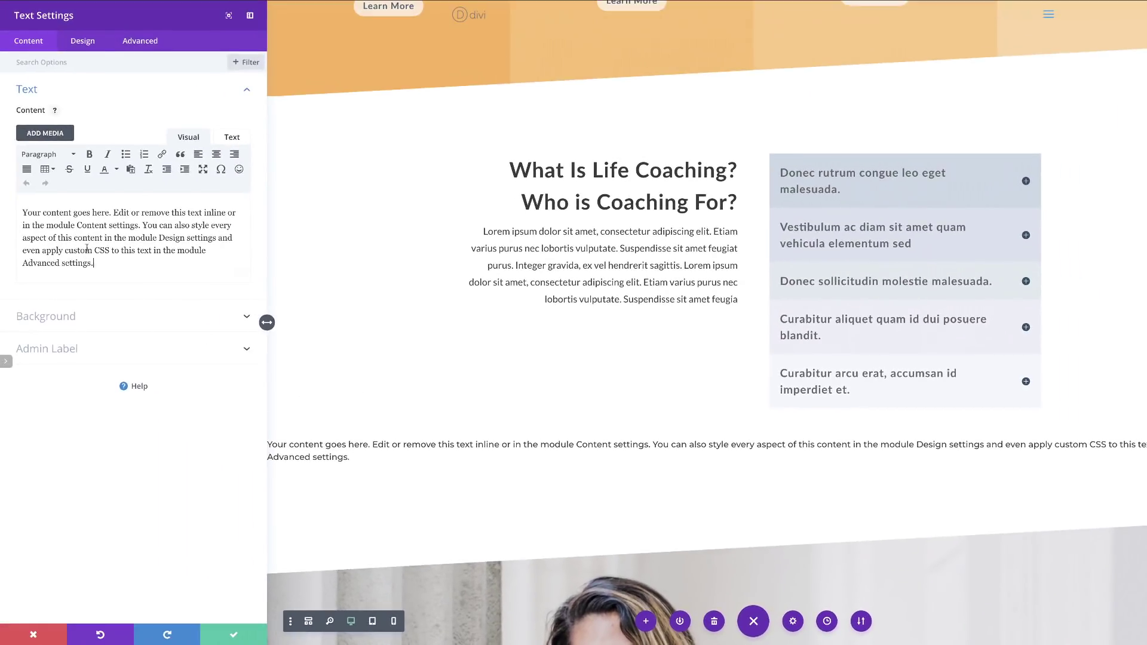
Replace the new Text module's placeholder content with two four-diamond symbols (❖❖) copied from the Stars Symbols on the symbols web page.
{"action": "left_click_drag", "start_coordinate": [94, 263], "coordinate": [29, 211]}
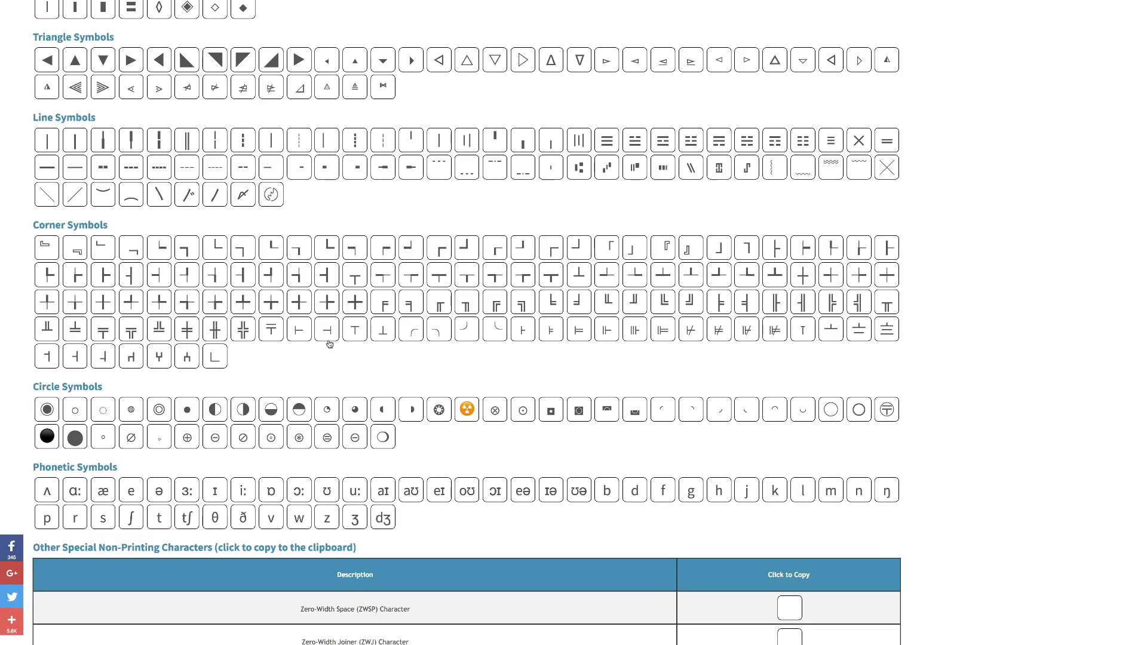
{"action": "scroll", "coordinate": [328, 340], "scroll_direction": "up", "scroll_amount": 4}
{"action": "scroll", "coordinate": [329, 343], "scroll_direction": "up", "scroll_amount": 20}
{"action": "left_click", "coordinate": [549, 140]}
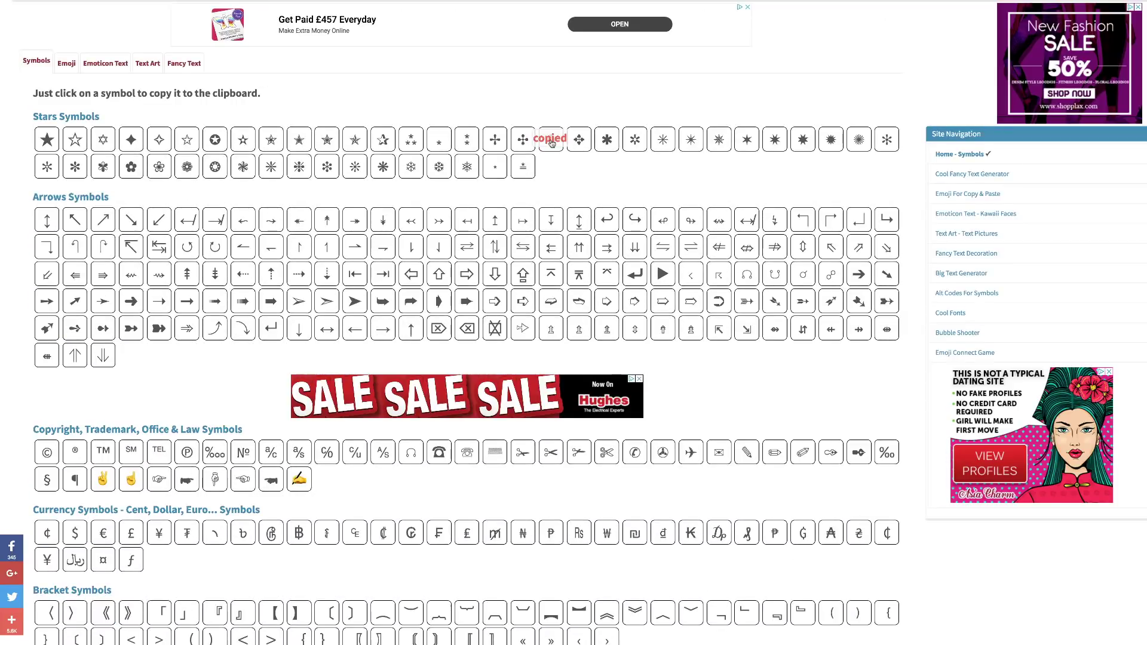
{"action": "scroll", "coordinate": [552, 147], "scroll_direction": "down", "scroll_amount": 6}
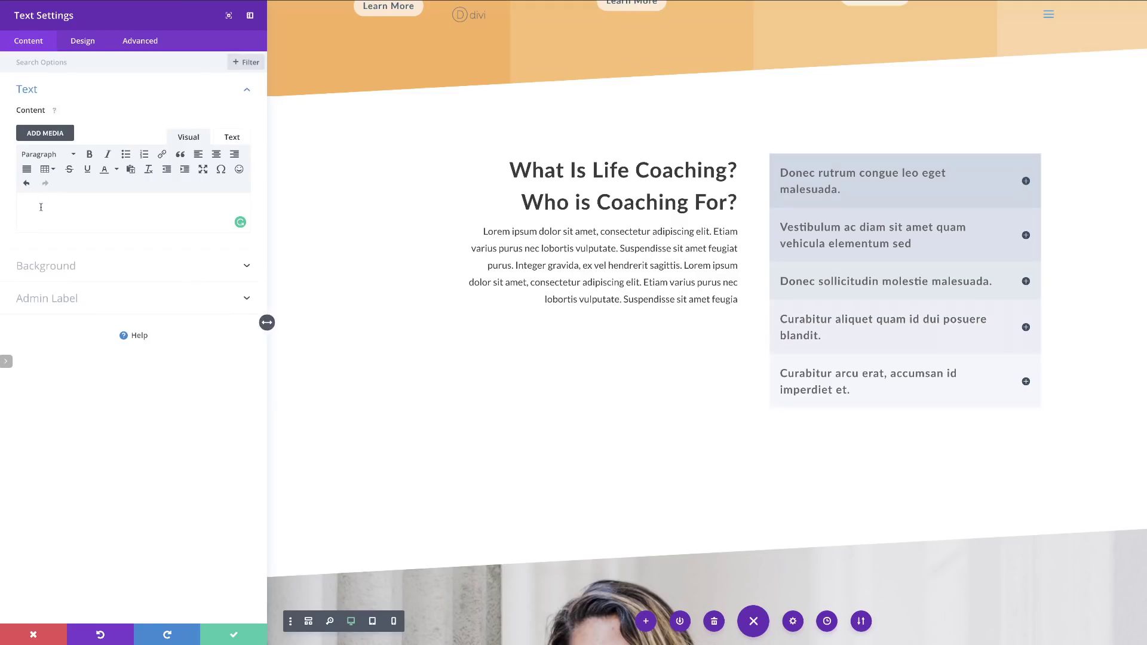
{"action": "left_click", "coordinate": [41, 206]}
{"action": "key", "text": "ctrl+v"}
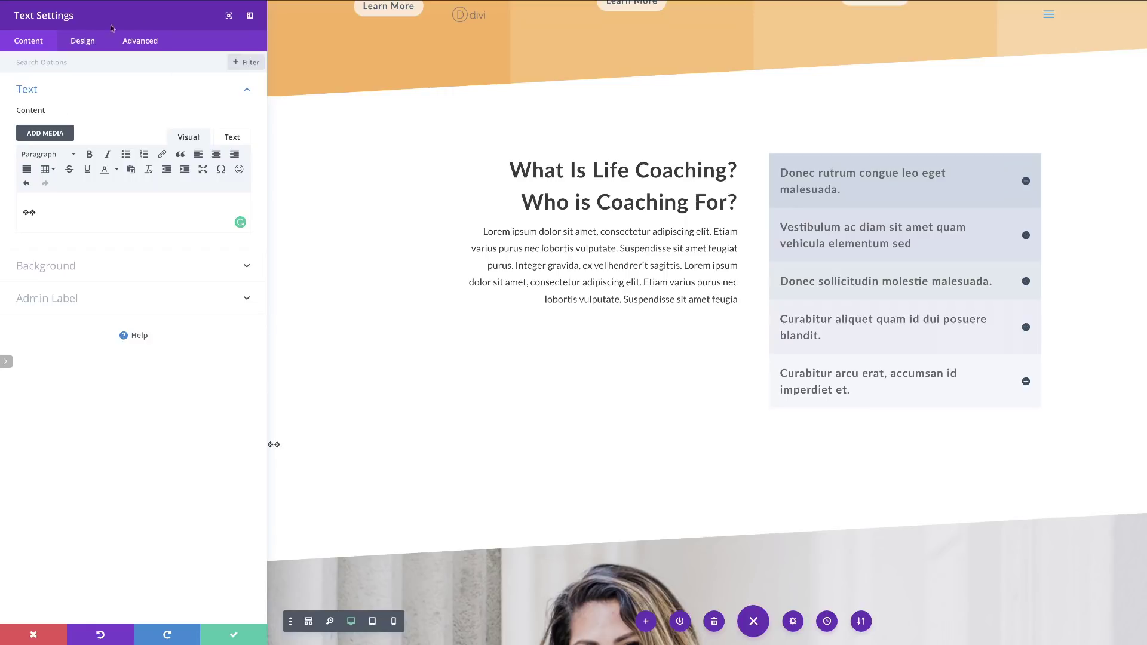
Set the diamond symbols' text color to #44627c.
{"action": "left_click", "coordinate": [83, 42]}
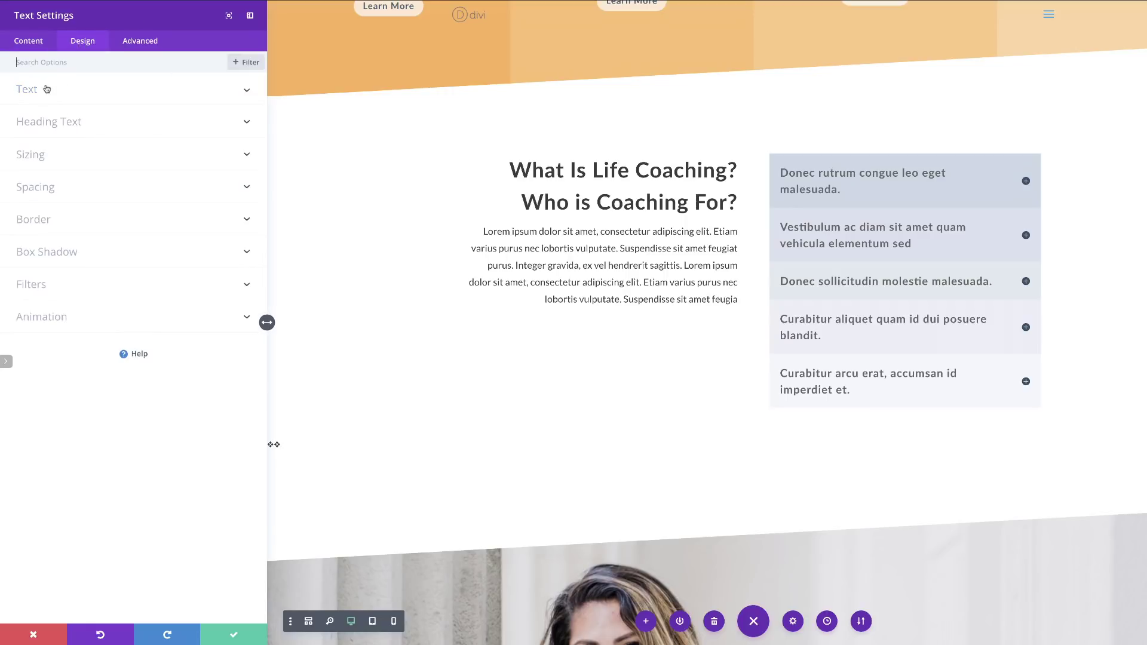
{"action": "left_click", "coordinate": [36, 89]}
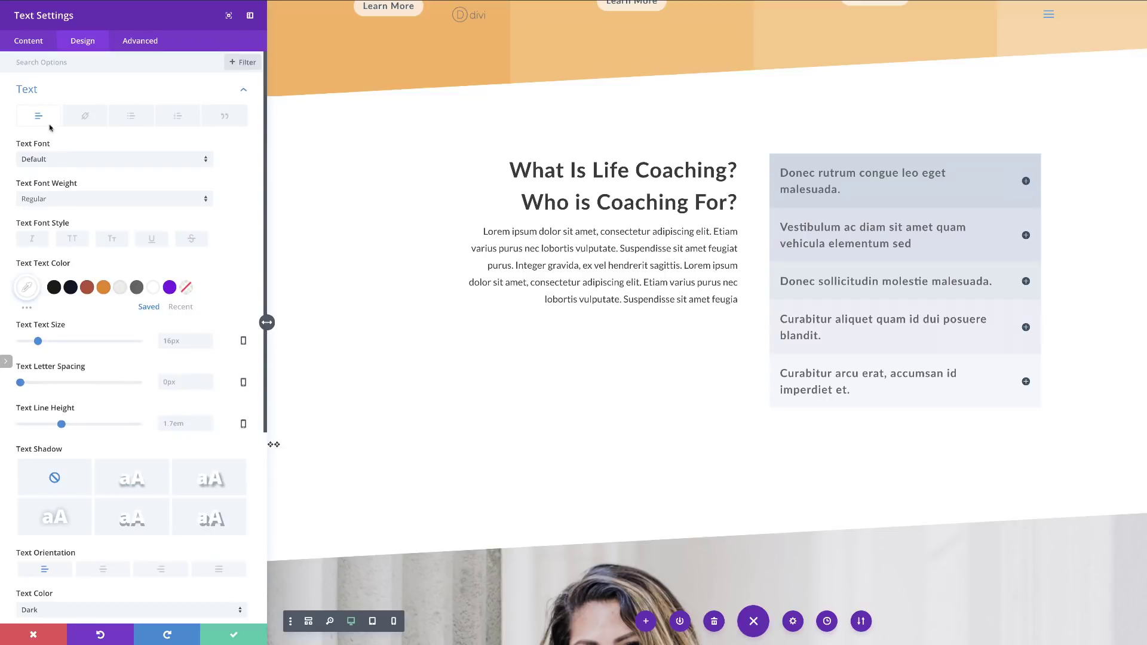
{"action": "left_click", "coordinate": [27, 288]}
{"action": "left_click", "coordinate": [34, 290]}
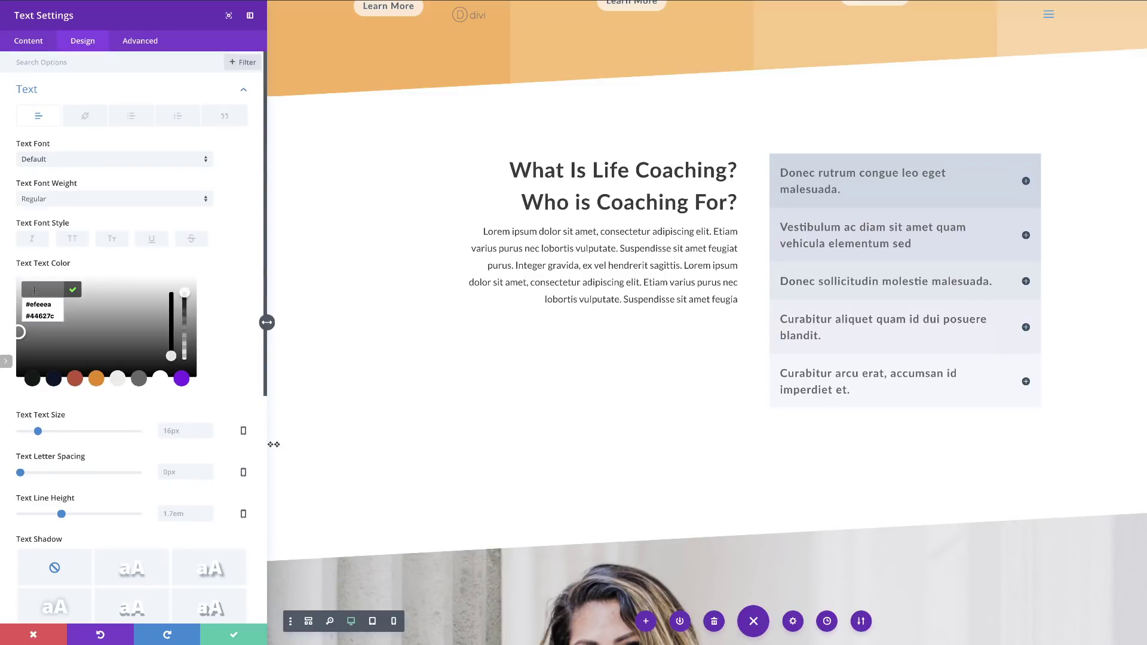
{"action": "key", "text": "ctrl+v"}
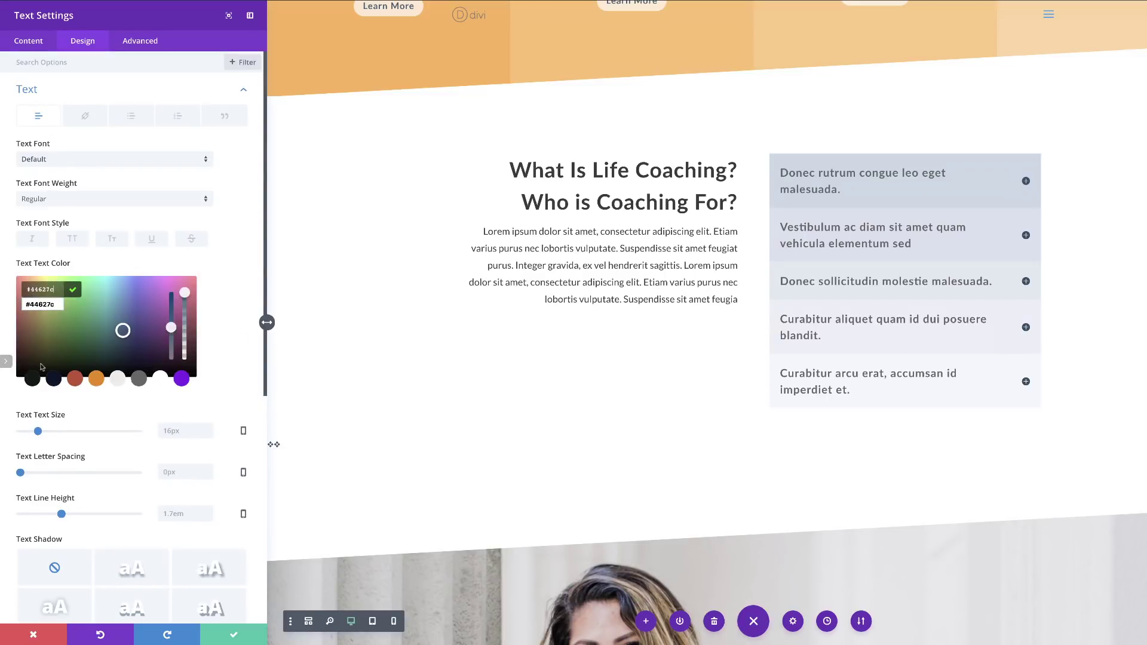
Set the diamond symbols' text size to 200px and line height to 1em, center them, and save the module.
{"action": "left_click_drag", "start_coordinate": [62, 432], "coordinate": [140, 434]}
{"action": "left_click", "coordinate": [162, 430]}
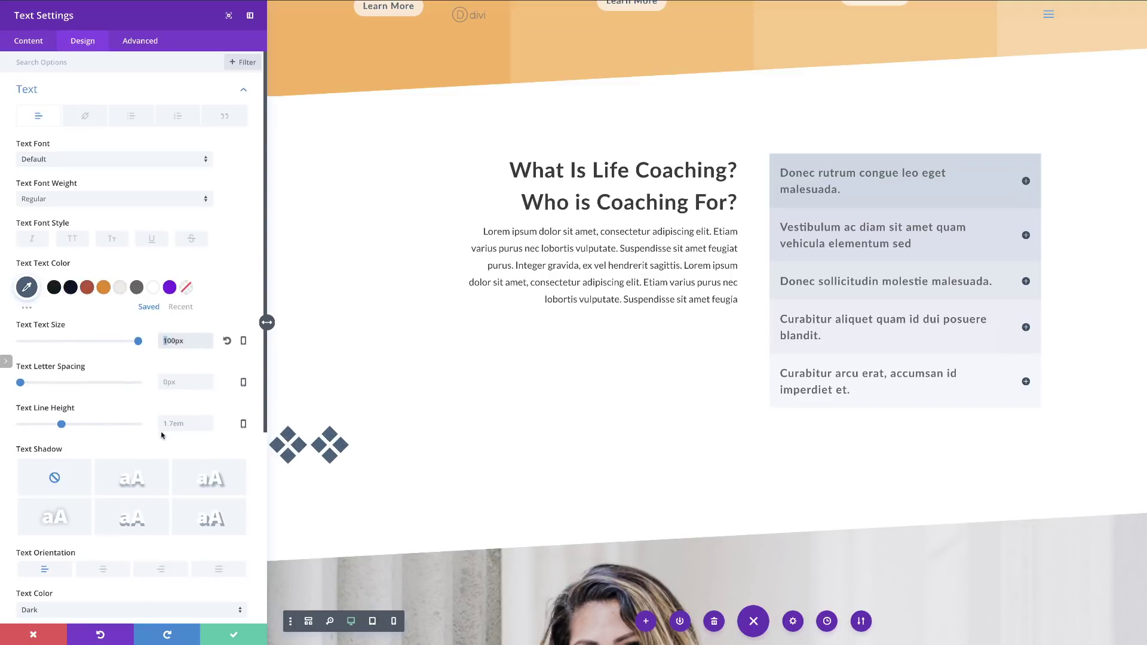
{"action": "type", "text": "2"}
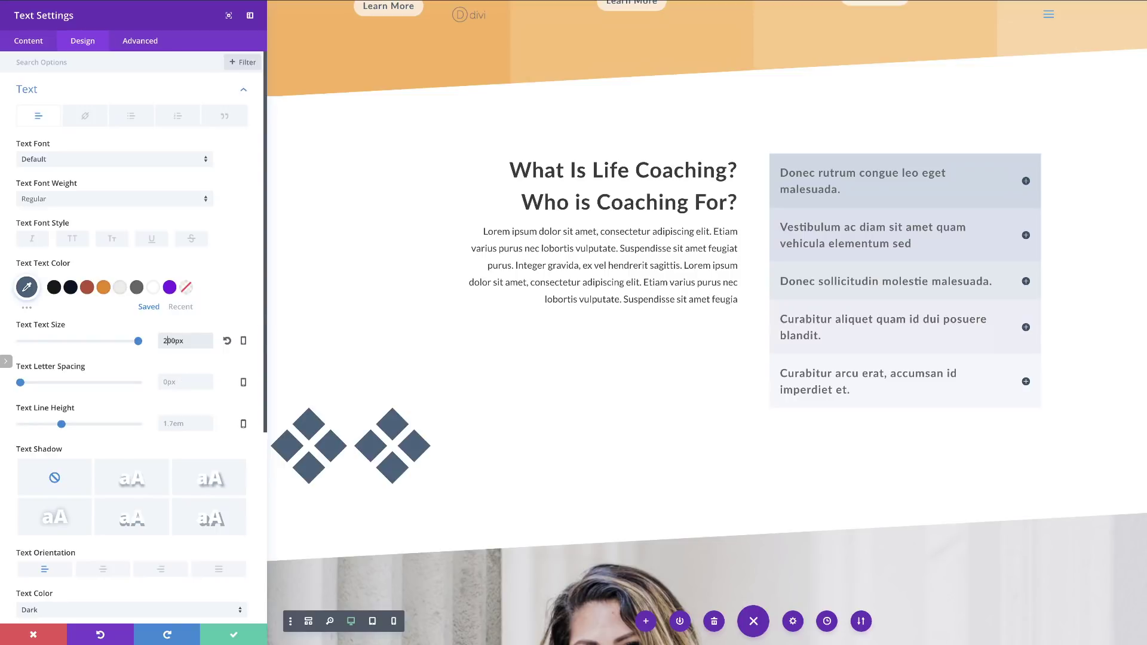
{"action": "left_click_drag", "start_coordinate": [61, 424], "coordinate": [21, 424]}
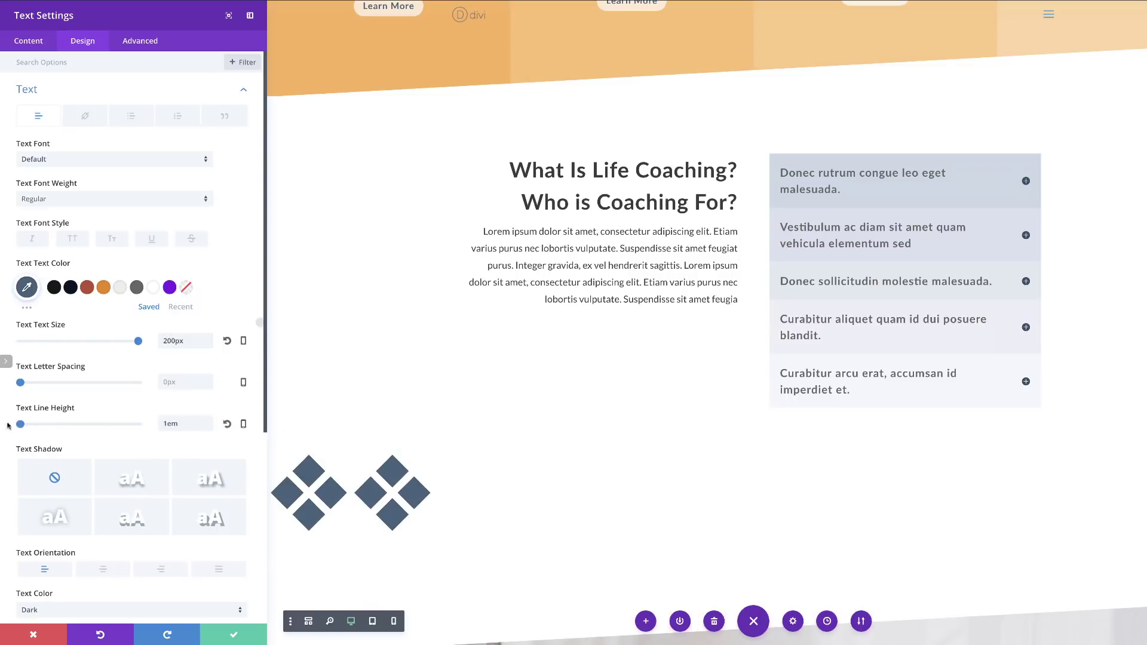
{"action": "left_click", "coordinate": [103, 569]}
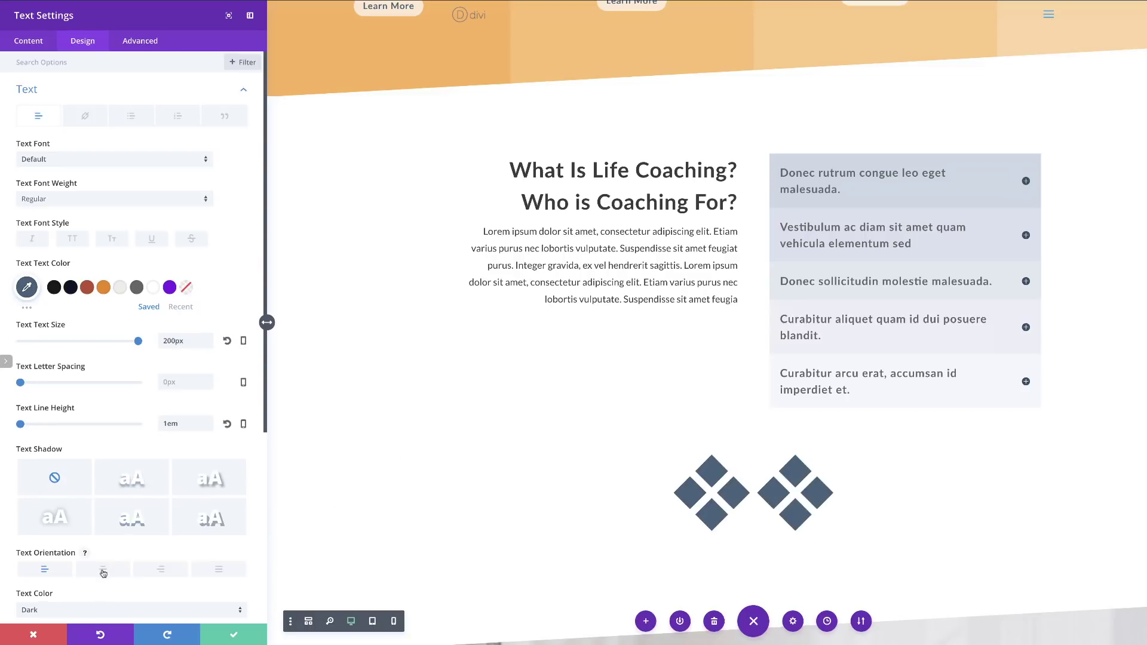
{"action": "left_click", "coordinate": [234, 634]}
Duplicate the blue diamond Text module and reduce the copy's content to a single four-diamond symbol.
{"action": "scroll", "coordinate": [632, 302], "scroll_direction": "down", "scroll_amount": 5}
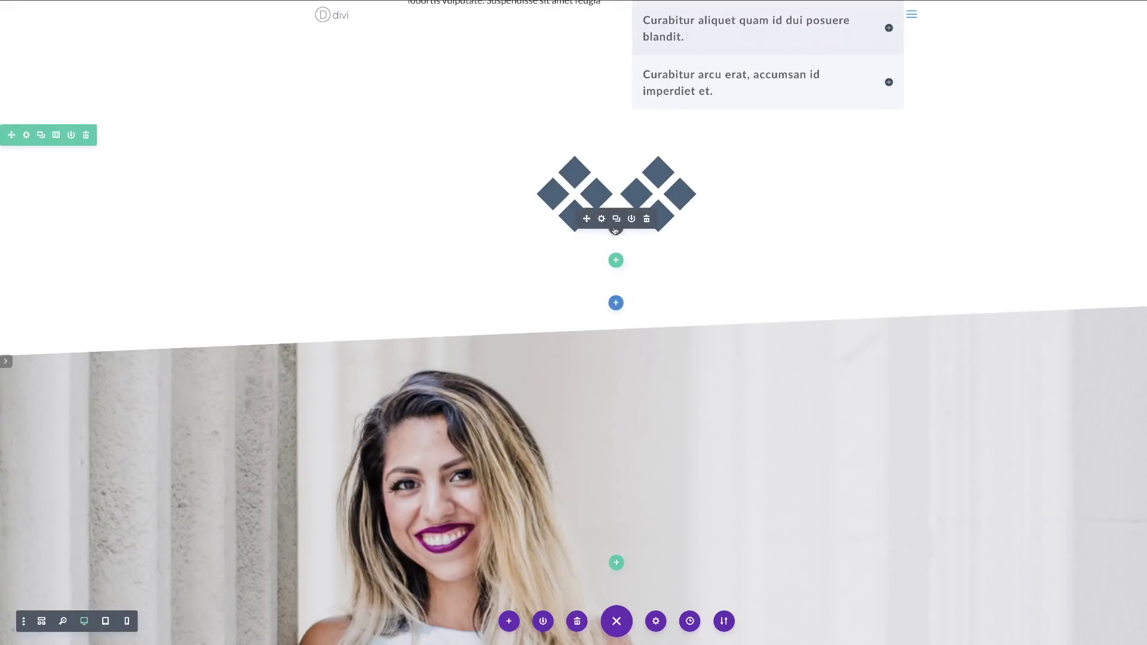
{"action": "left_click", "coordinate": [617, 218]}
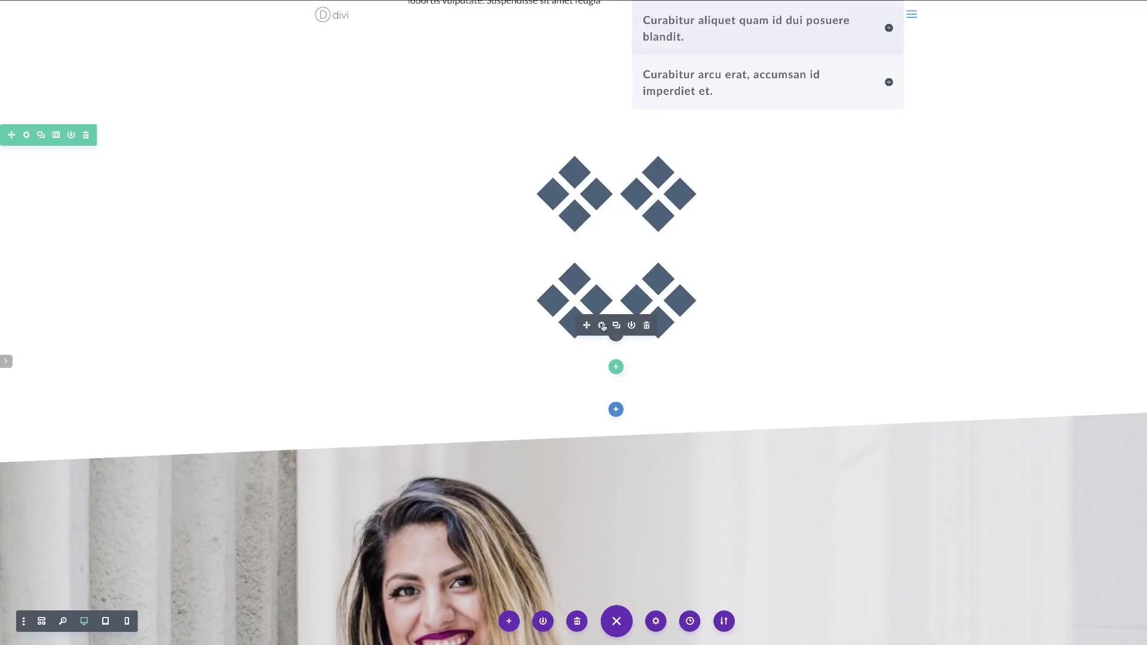
{"action": "left_click", "coordinate": [601, 326]}
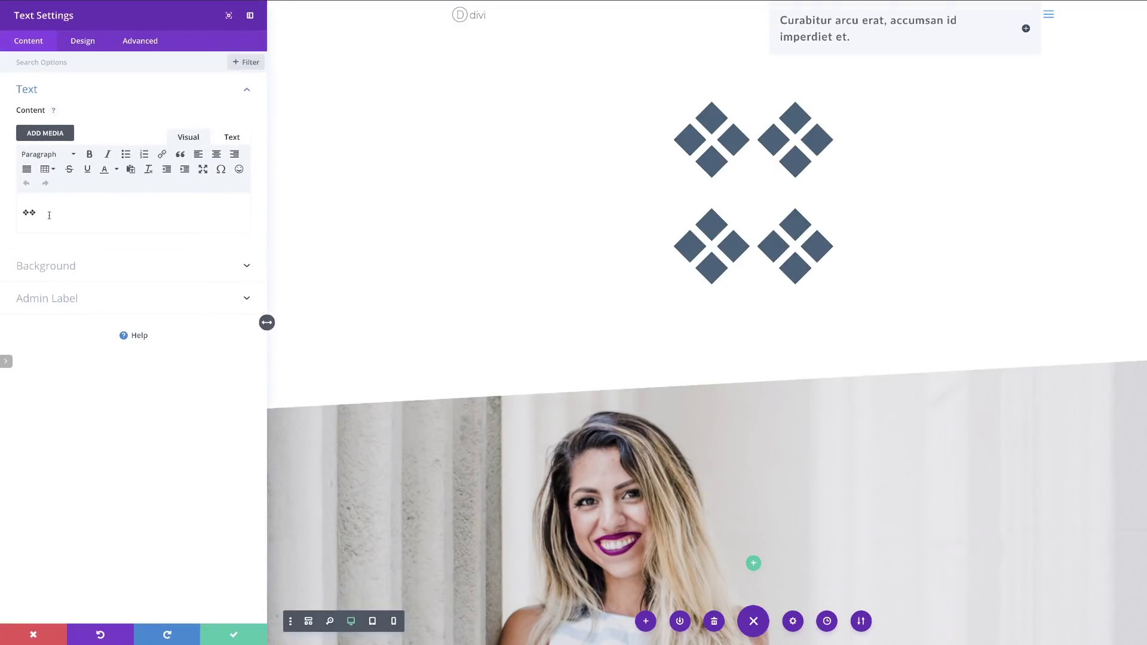
{"action": "key", "text": "BackSpace"}
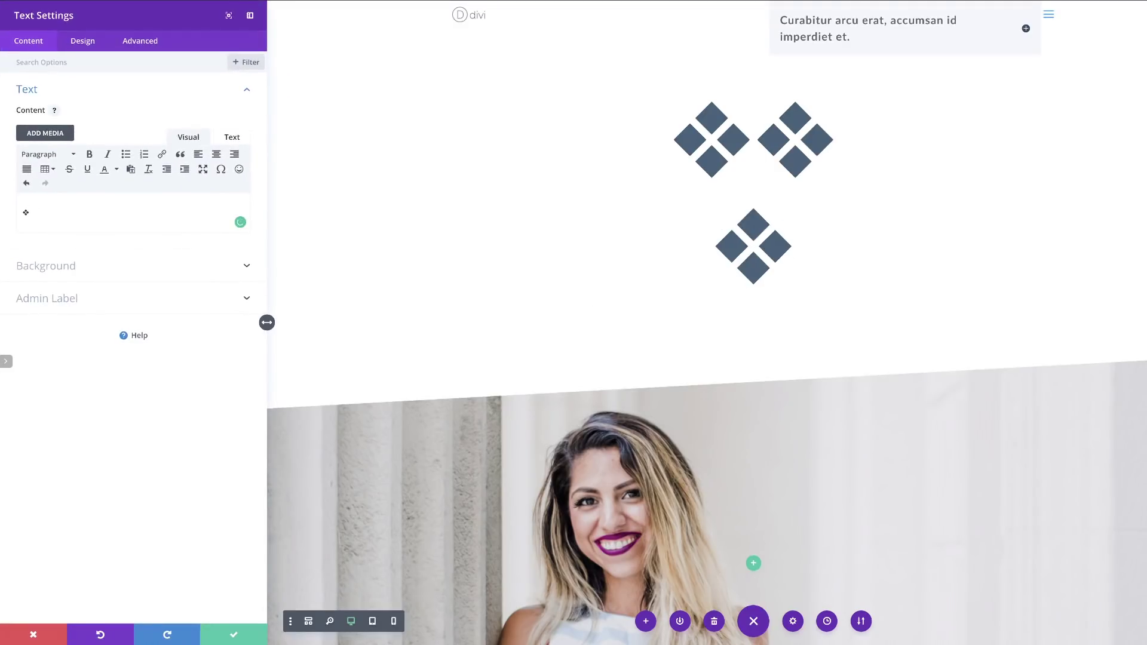
Set the text color of the single diamond symbol to orange #f1b356.
{"action": "left_click", "coordinate": [84, 41]}
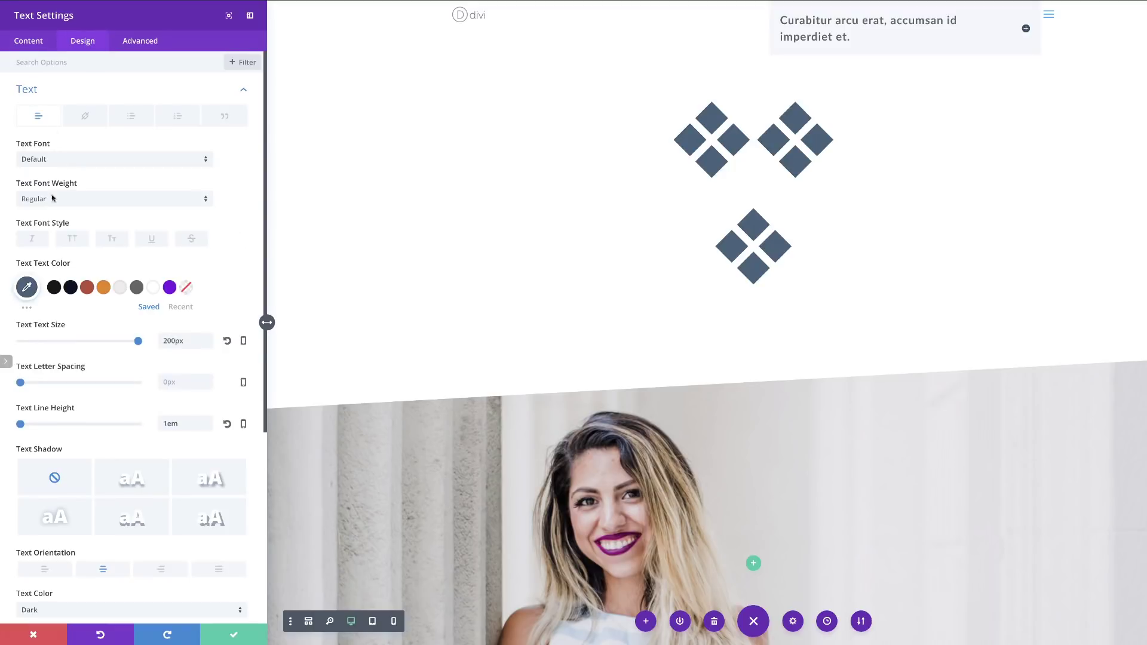
{"action": "left_click", "coordinate": [27, 287]}
{"action": "key", "text": "ctrl+a"}
{"action": "type", "text": "#f1b356"}
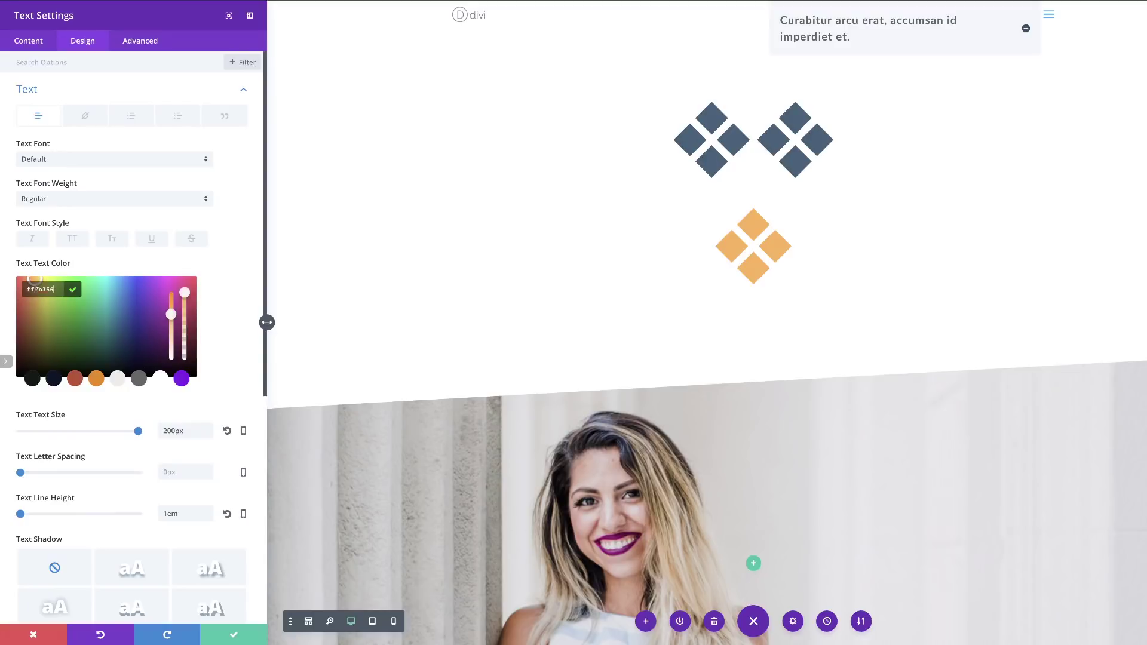
{"action": "key", "text": "Return"}
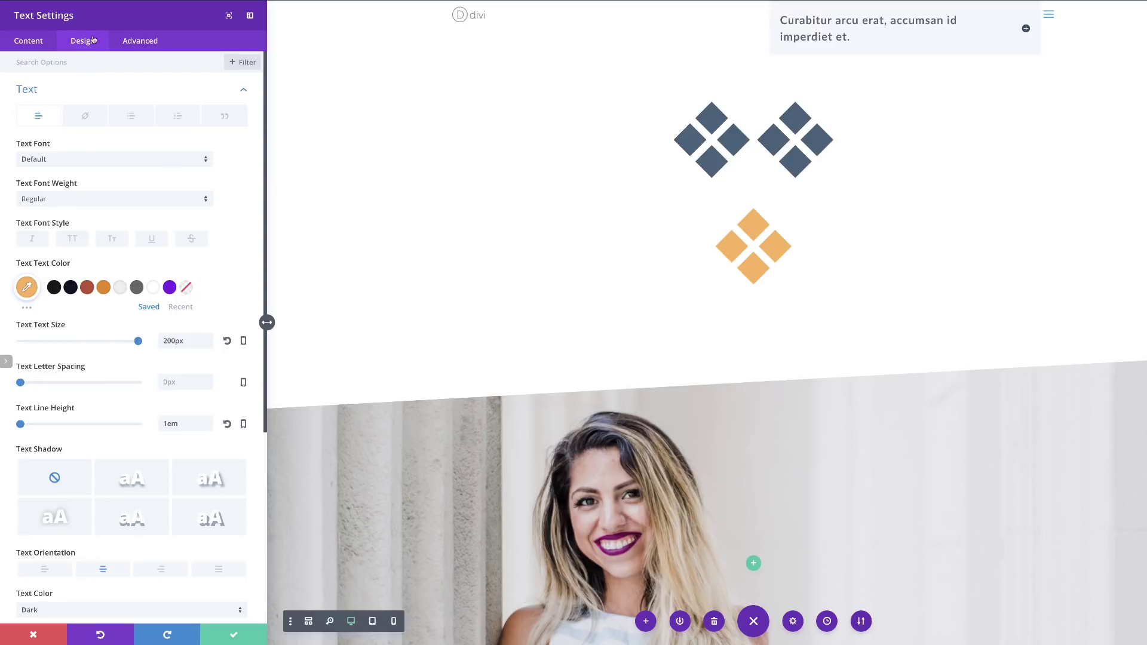
Give the orange diamond module a custom top margin of -120px so it nests between the blue symbols, and close its settings.
{"action": "scroll", "coordinate": [116, 266], "scroll_direction": "down", "scroll_amount": 4}
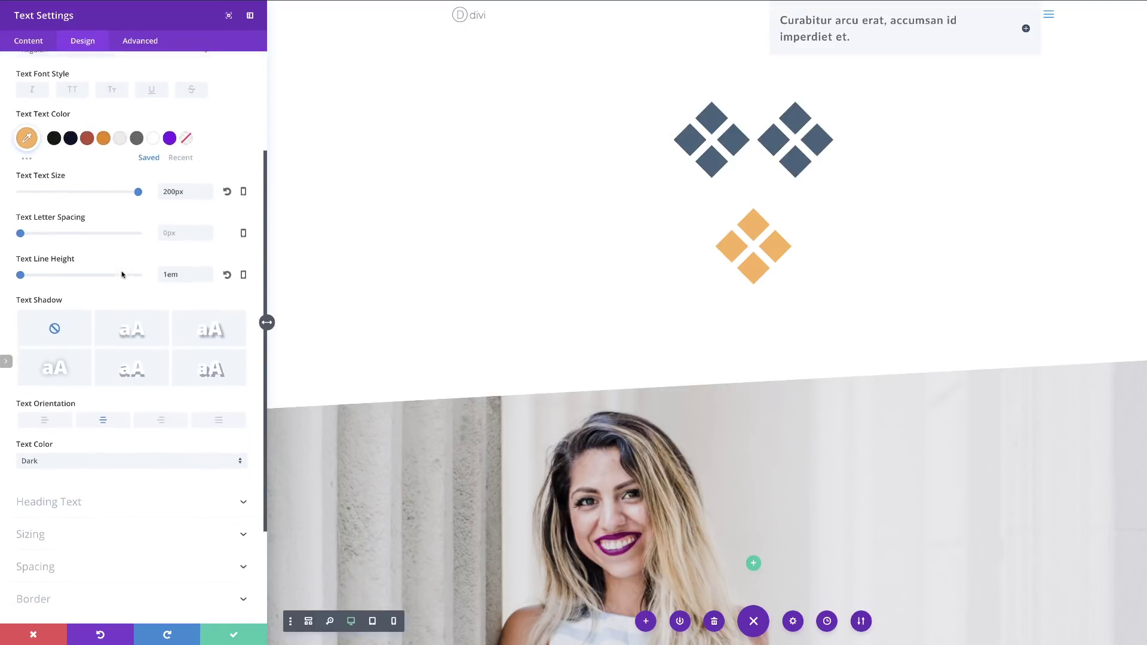
{"action": "left_click", "coordinate": [50, 484]}
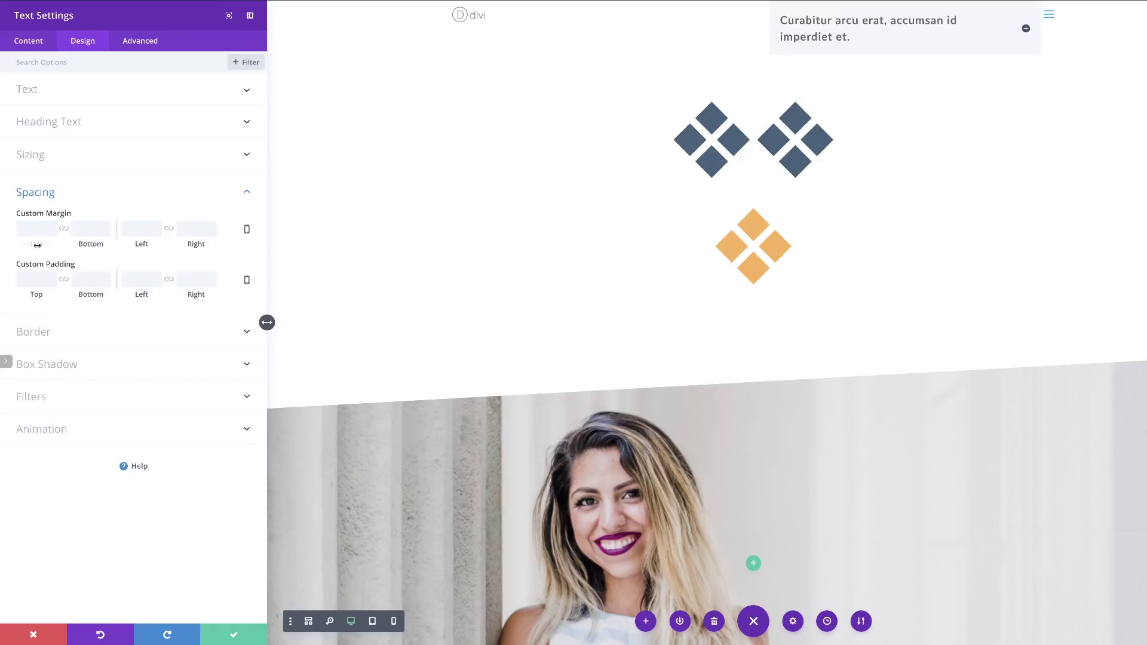
{"action": "left_click_drag", "start_coordinate": [37, 244], "coordinate": [5, 244]}
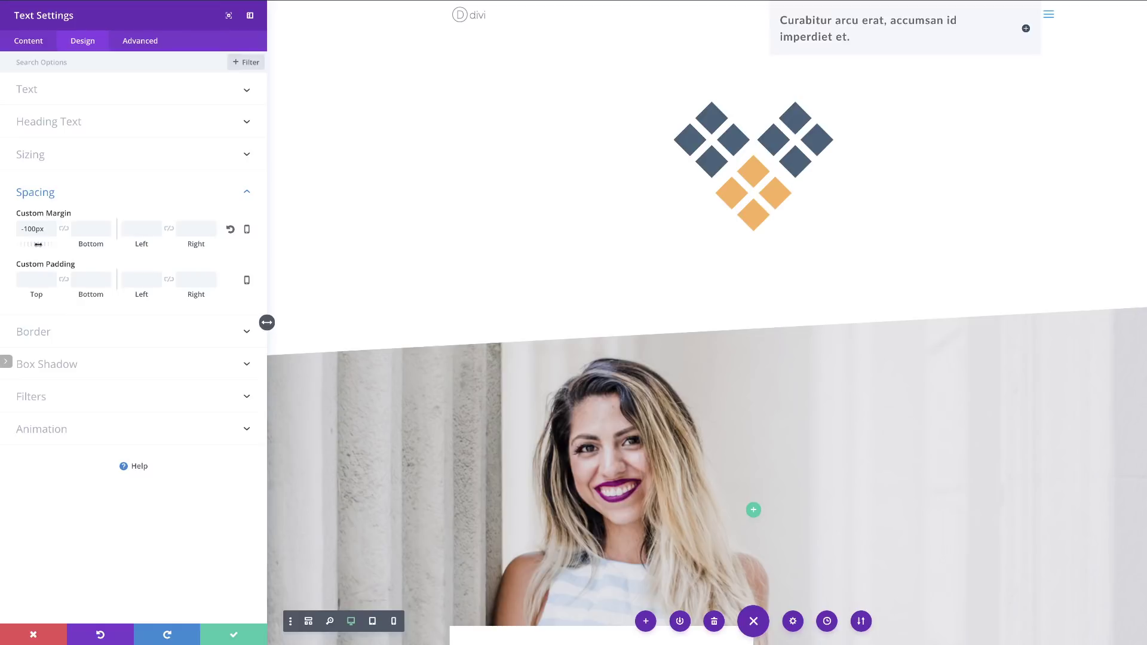
{"action": "left_click_drag", "start_coordinate": [37, 244], "coordinate": [28, 244]}
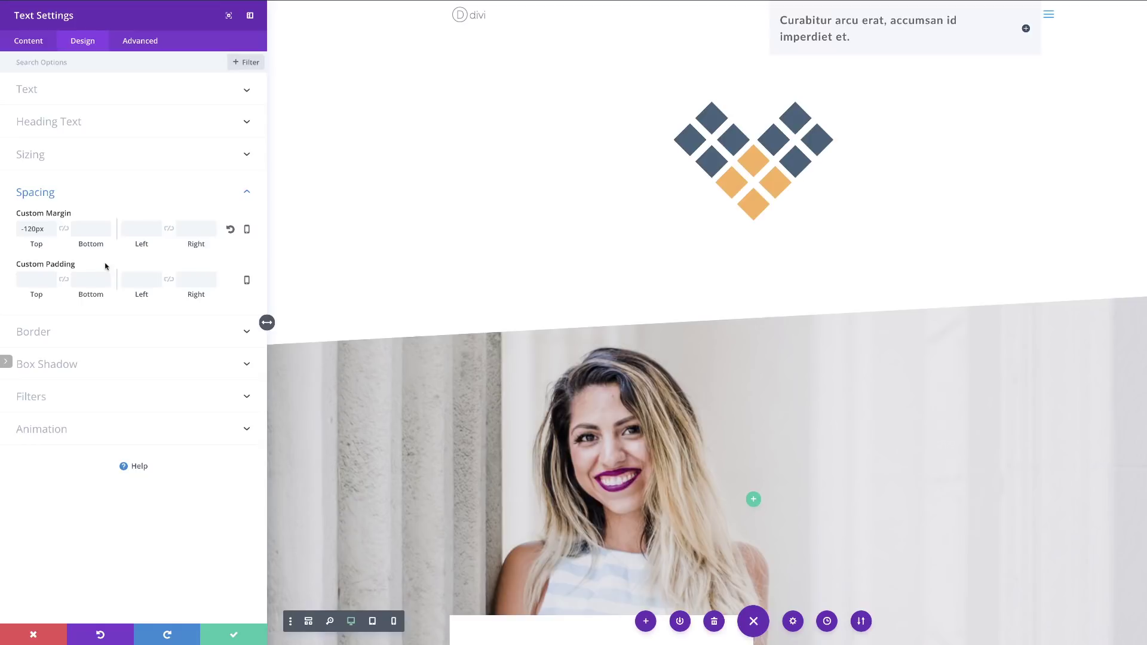
{"action": "key", "text": "Escape"}
{"action": "scroll", "coordinate": [910, 315], "scroll_direction": "up", "scroll_amount": 4}
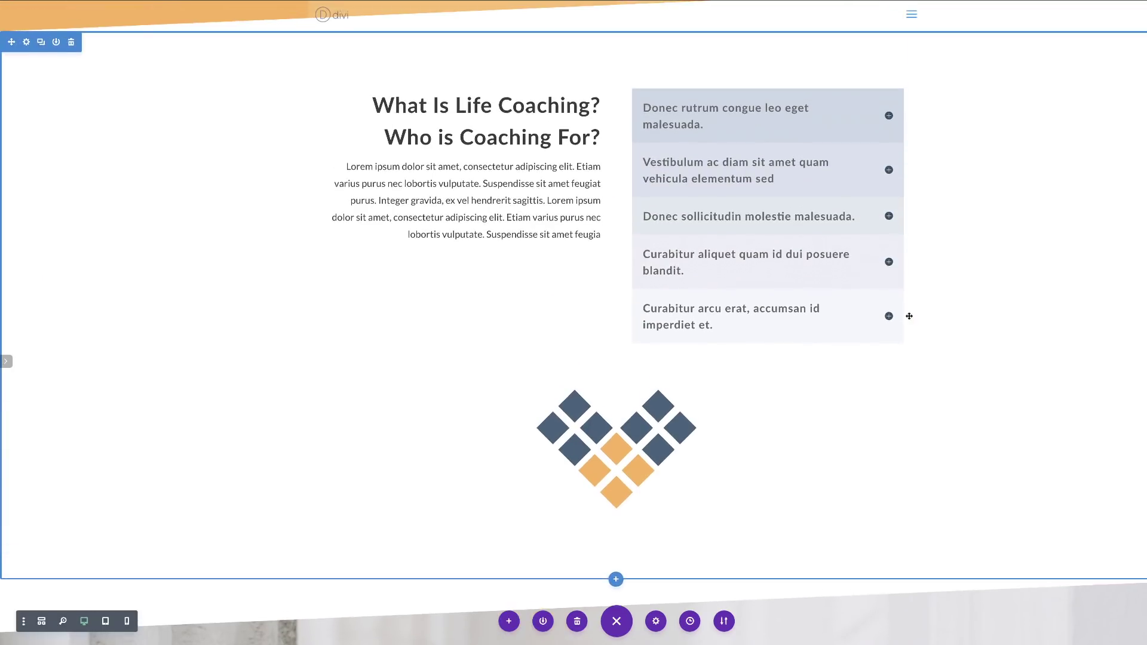